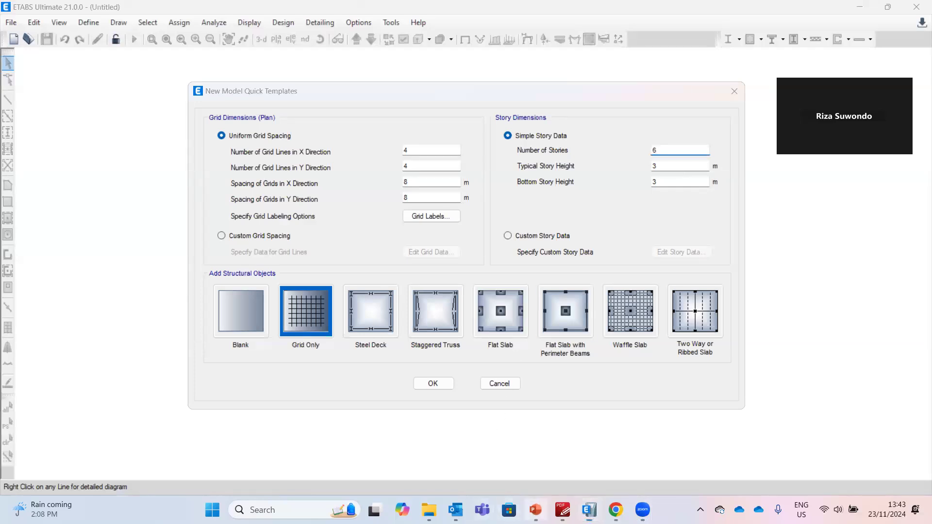
Create a grid-only model with 3.8 m typical story height and 4.5 m bottom story height
{"action": "left_click", "coordinate": [535, 510]}
{"action": "left_click", "coordinate": [536, 510]}
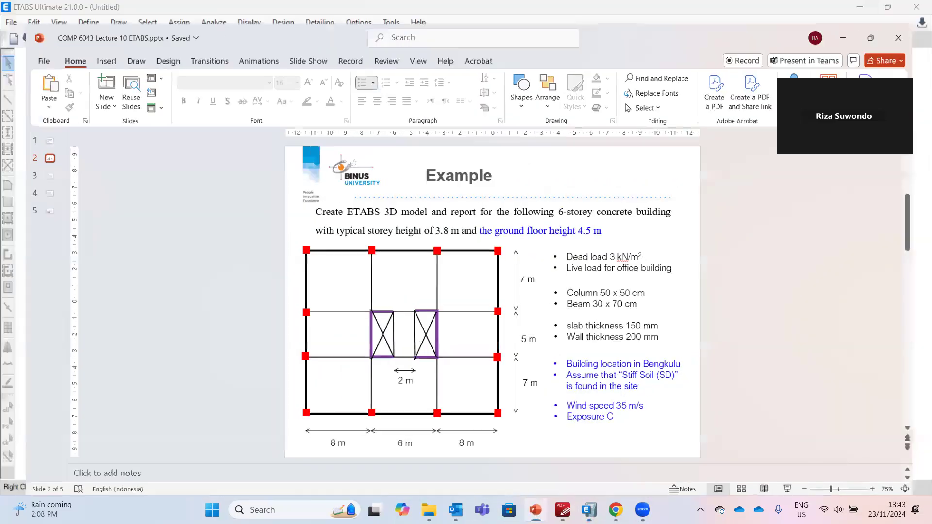
{"action": "left_click_drag", "start_coordinate": [668, 163], "coordinate": [639, 180]}
{"action": "type", "text": "4.5"}
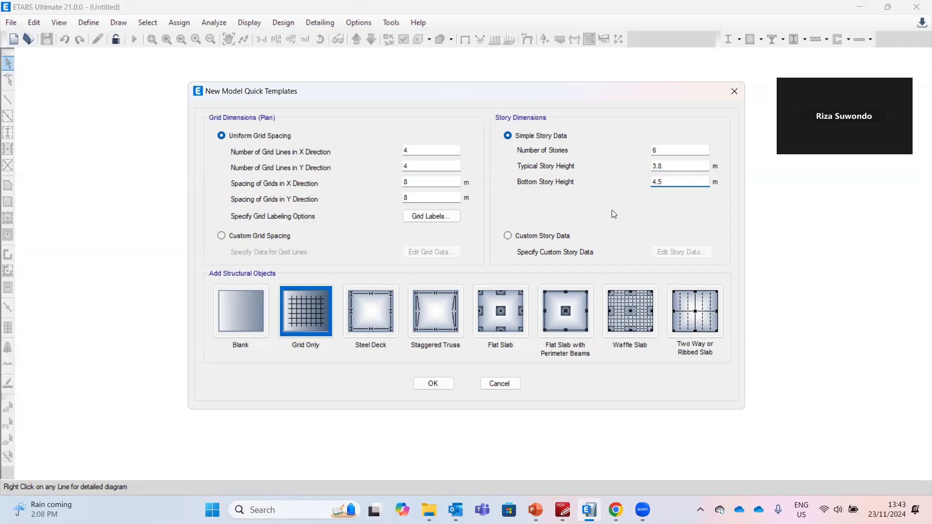
{"action": "left_click", "coordinate": [444, 384]}
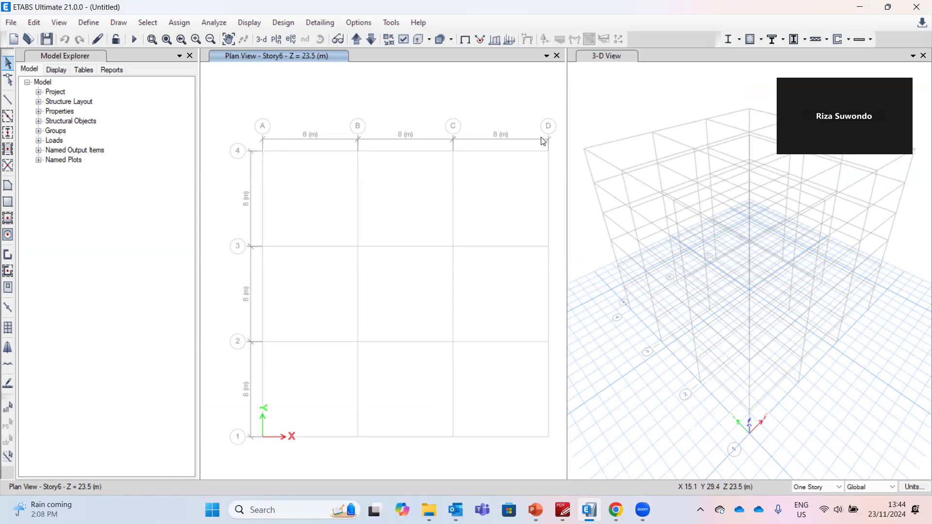
Open grid system G1 for editing and set the X spacing of grid B to 6 m
{"action": "right_click", "coordinate": [407, 104]}
{"action": "left_click", "coordinate": [435, 113]}
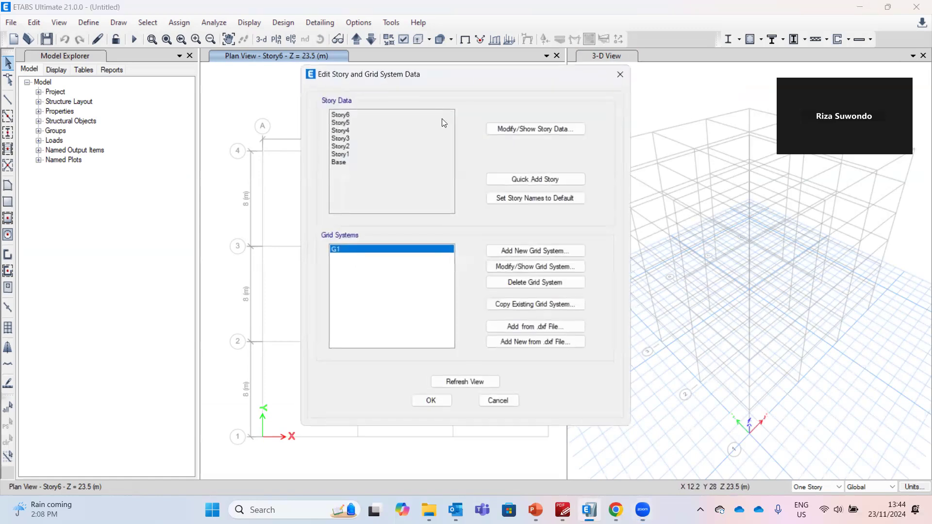
{"action": "left_click", "coordinate": [504, 274]}
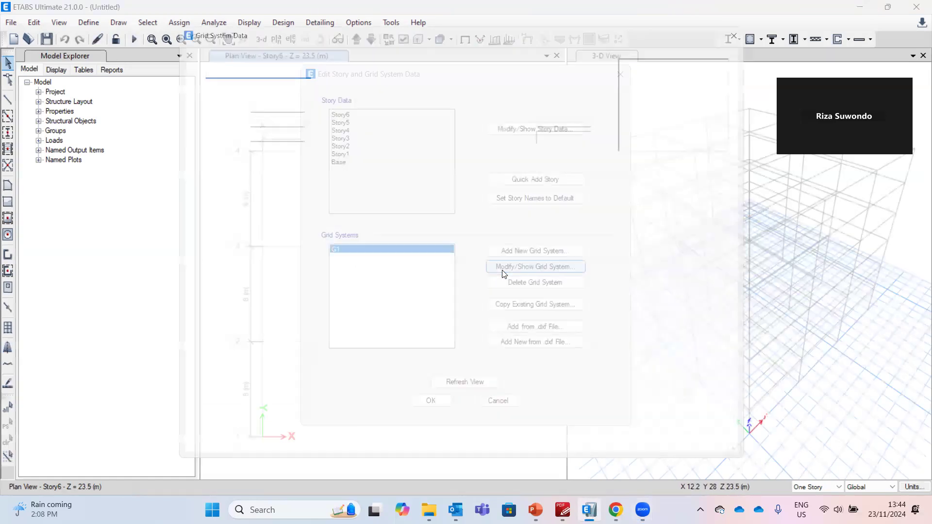
{"action": "left_click", "coordinate": [367, 170]}
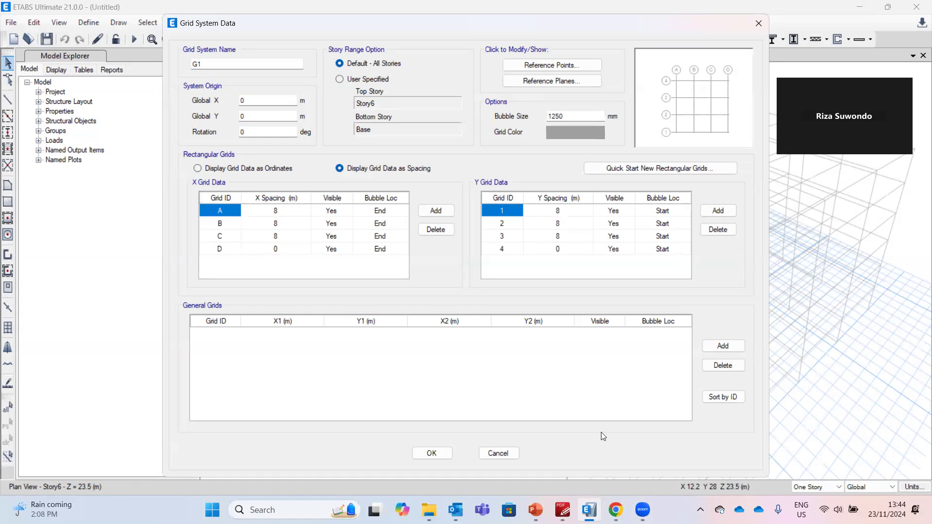
{"action": "key", "text": "alt+Tab"}
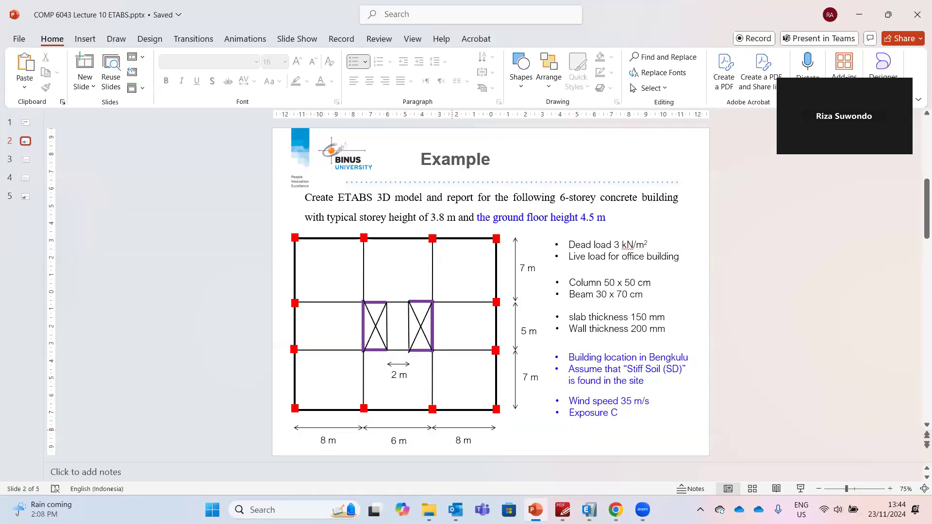
{"action": "key", "text": "alt+Tab"}
{"action": "left_click", "coordinate": [281, 225]}
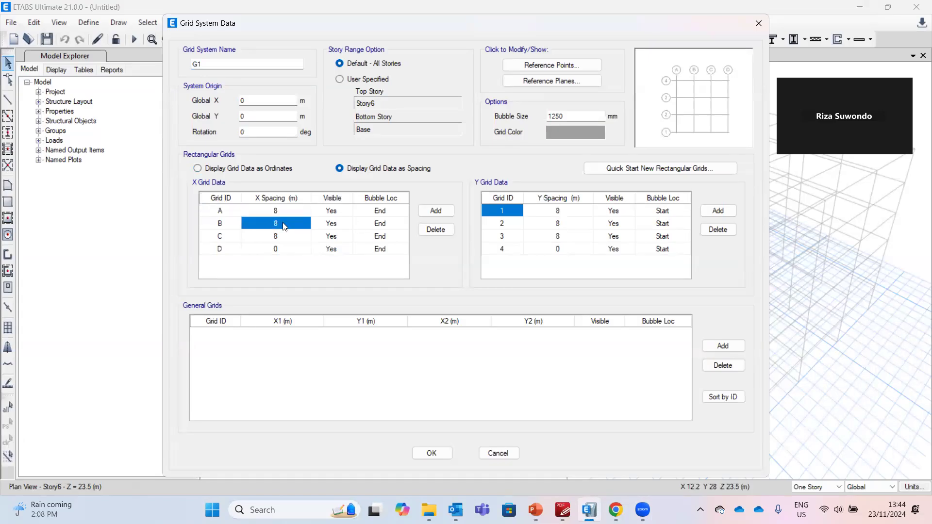
{"action": "left_click", "coordinate": [281, 221]}
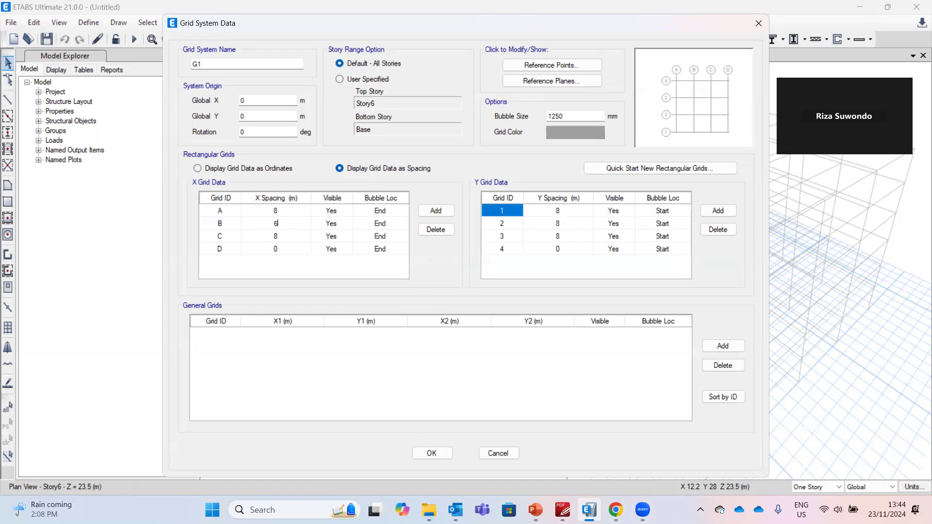
Set the Y grid spacings of grids 1, 2 and 3 to 7, 5 and 7 m and confirm the grid changes
{"action": "key", "text": "alt+Tab"}
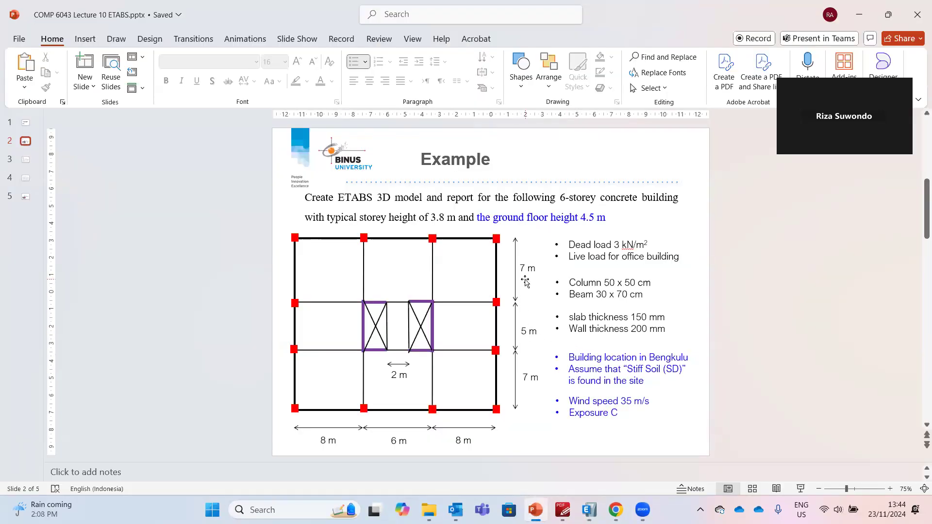
{"action": "key", "text": "alt+Tab"}
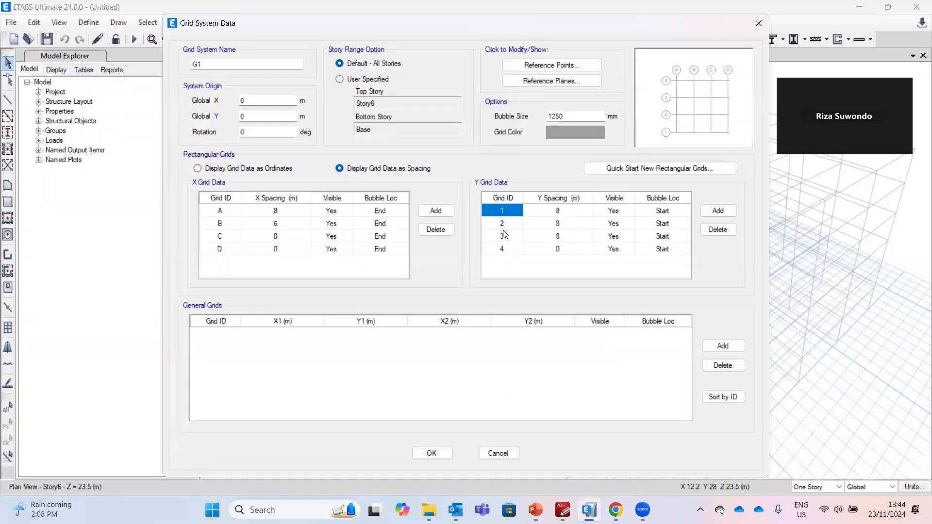
{"action": "left_click", "coordinate": [558, 210]}
{"action": "type", "text": "7"}
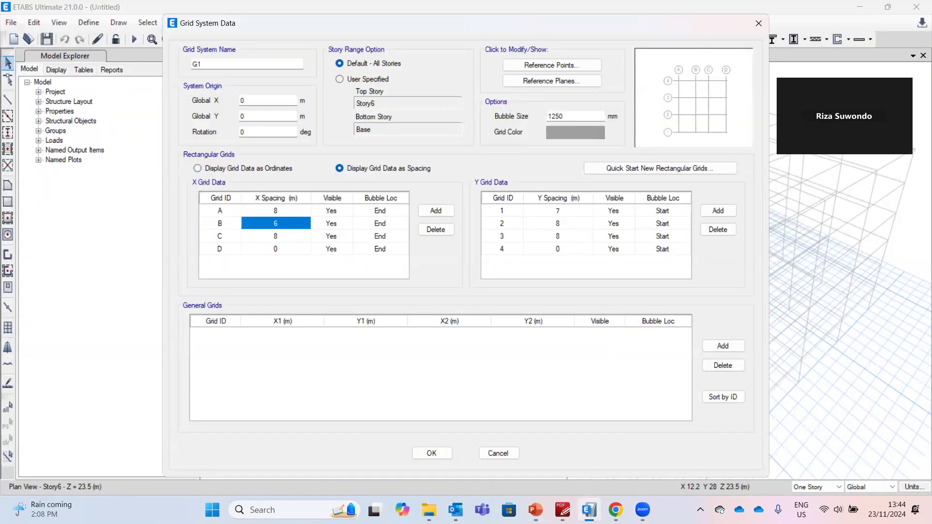
{"action": "left_click", "coordinate": [563, 222]}
{"action": "type", "text": "5"}
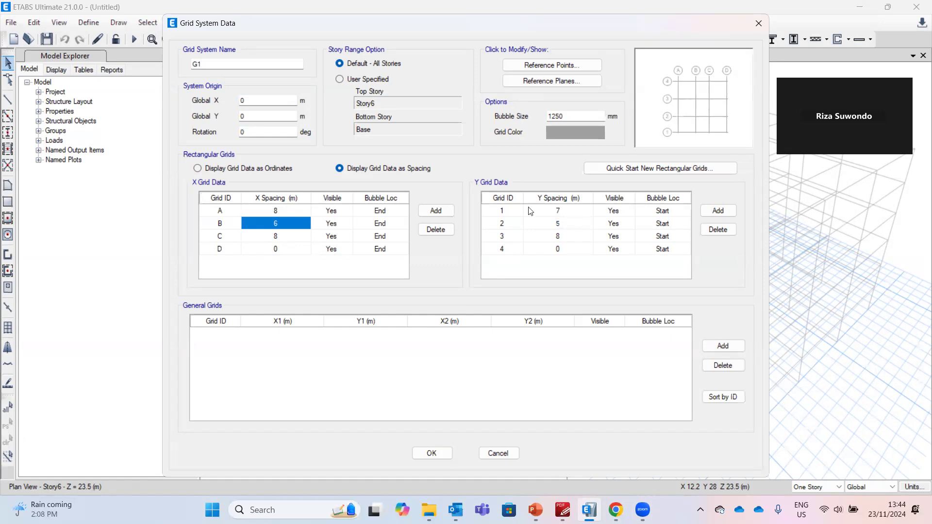
{"action": "left_click", "coordinate": [564, 241]}
{"action": "type", "text": "7"}
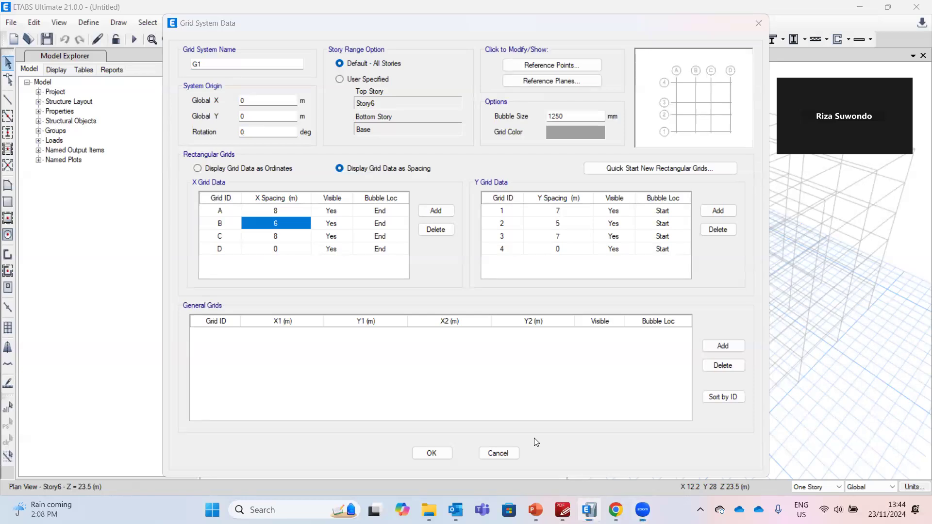
{"action": "left_click", "coordinate": [439, 455]}
{"action": "left_click", "coordinate": [434, 401]}
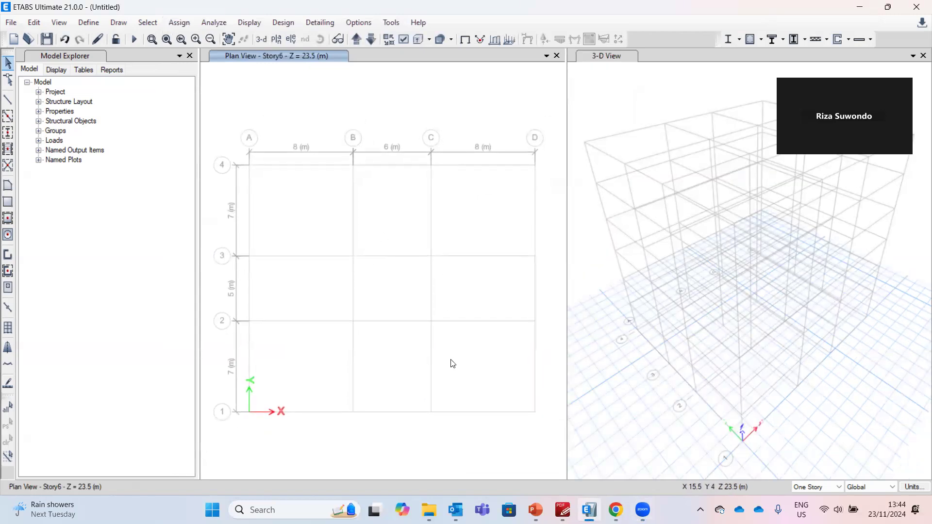
Review the defined materials list, selecting 4000Psi and A615Gr60, and close it
{"action": "mouse_move", "coordinate": [589, 510]}
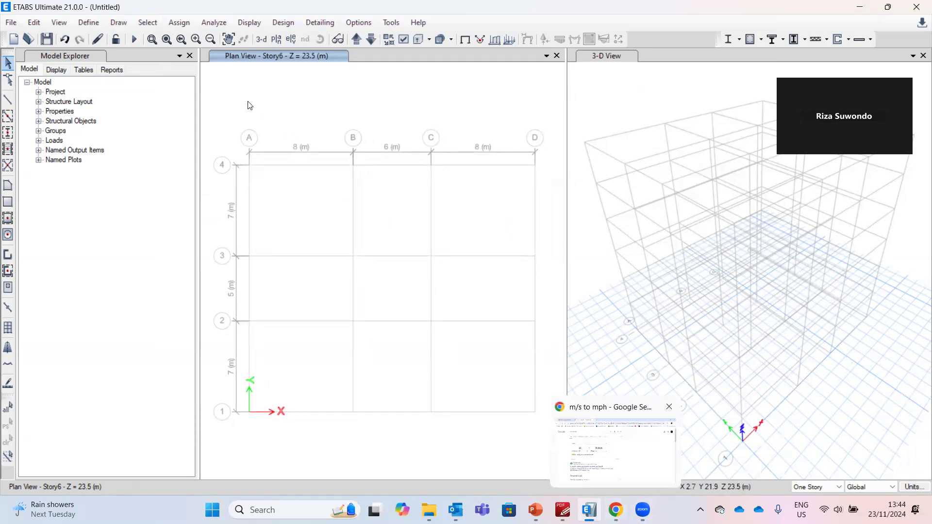
{"action": "left_click", "coordinate": [88, 22]}
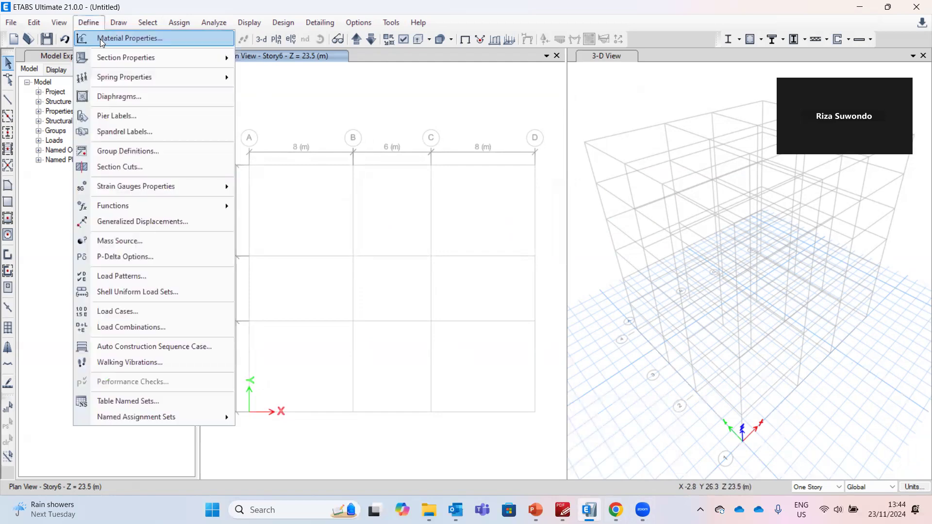
{"action": "left_click", "coordinate": [100, 38]}
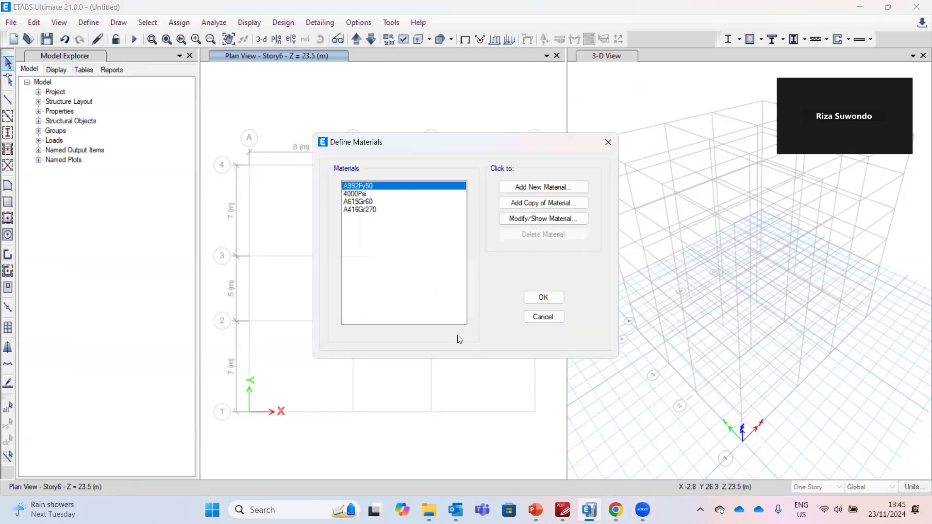
{"action": "left_click", "coordinate": [361, 194]}
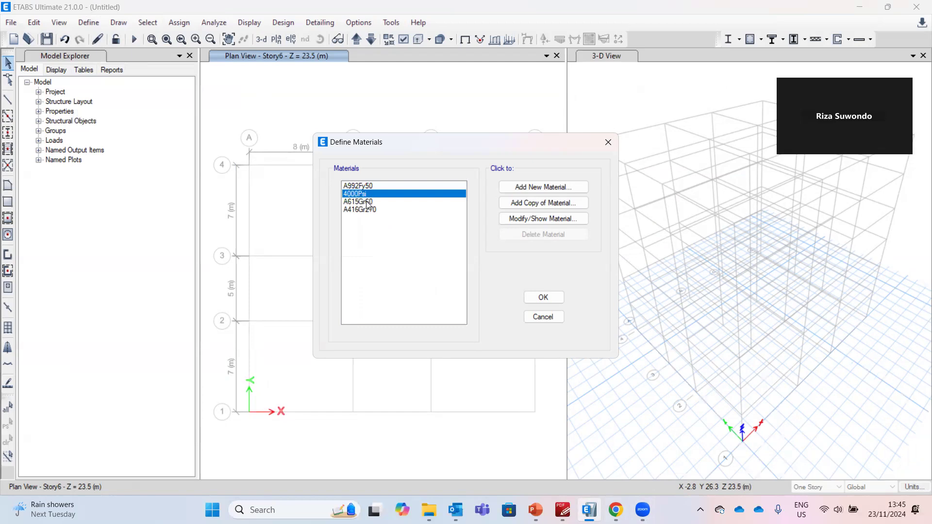
{"action": "left_click", "coordinate": [361, 201]}
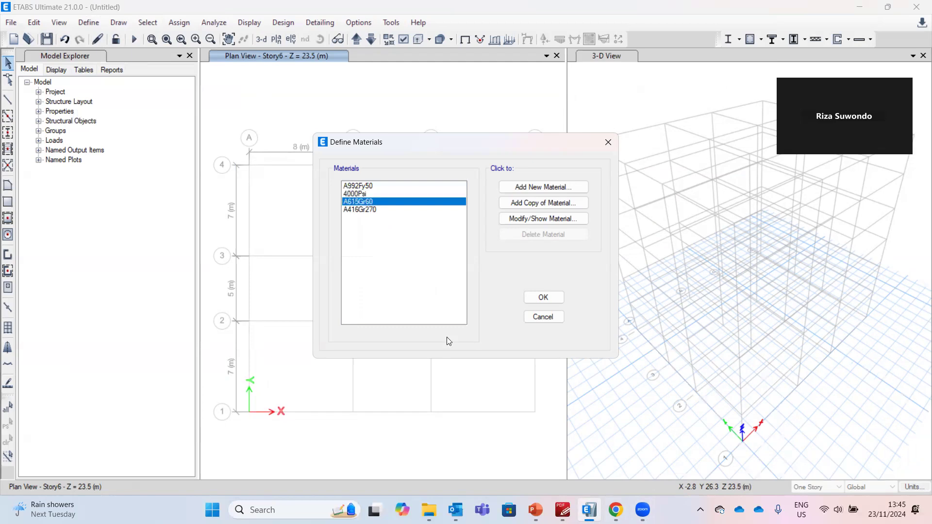
{"action": "left_click", "coordinate": [536, 305]}
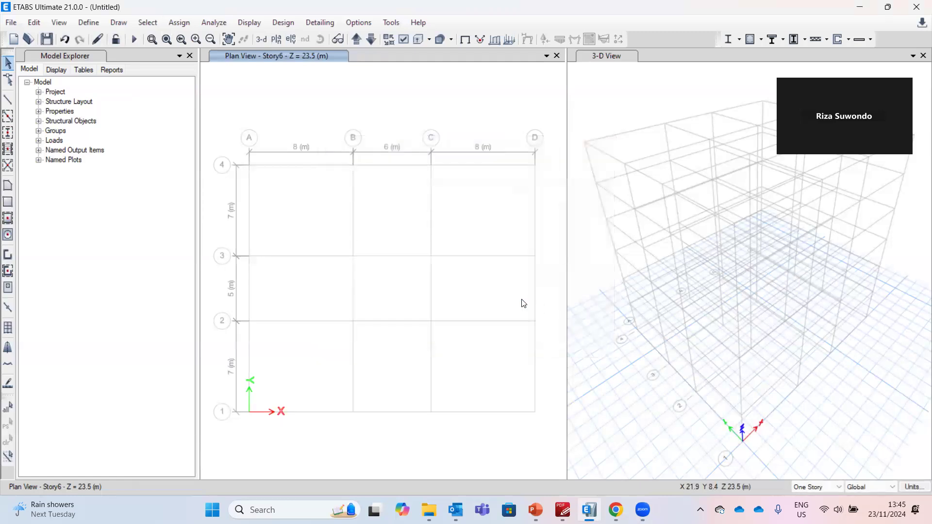
Add a new concrete rectangular frame section named COL using 4000Psi material
{"action": "left_click", "coordinate": [95, 27]}
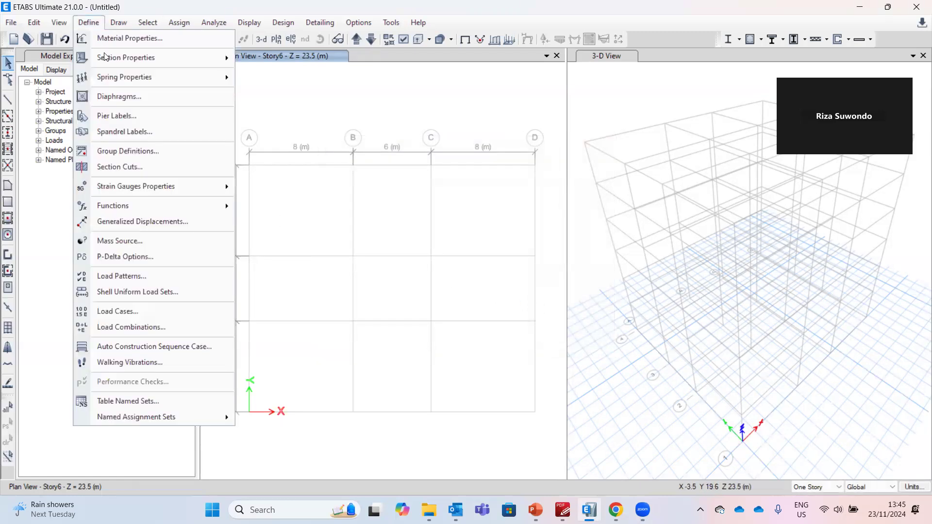
{"action": "mouse_move", "coordinate": [185, 58]}
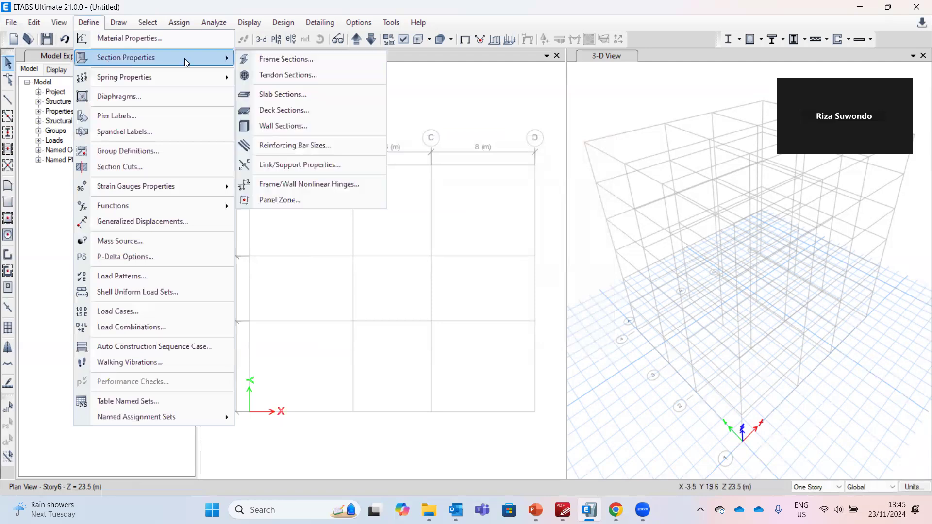
{"action": "left_click", "coordinate": [261, 60]}
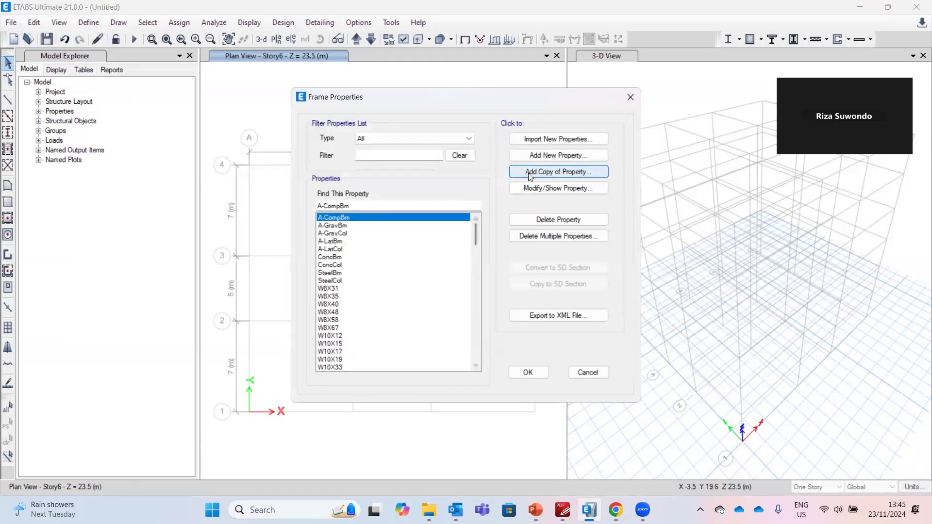
{"action": "left_click", "coordinate": [532, 157]}
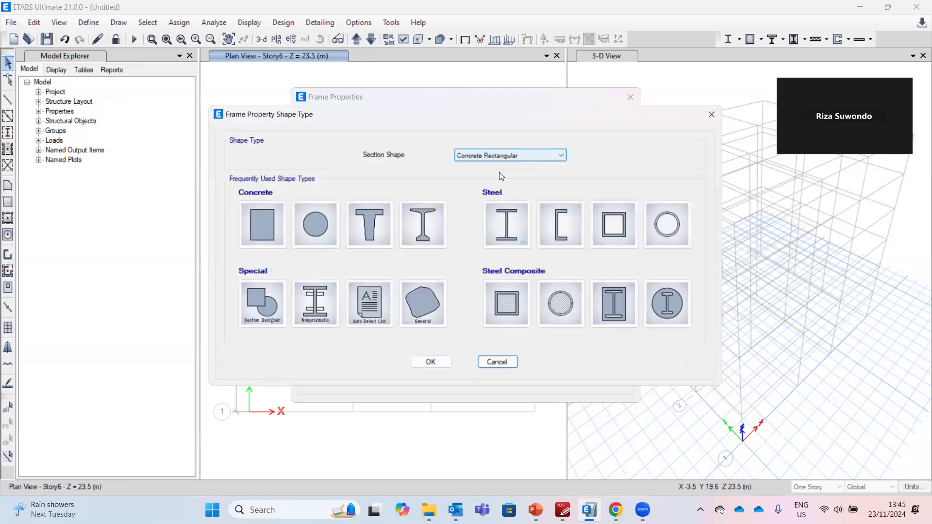
{"action": "left_click", "coordinate": [268, 225]}
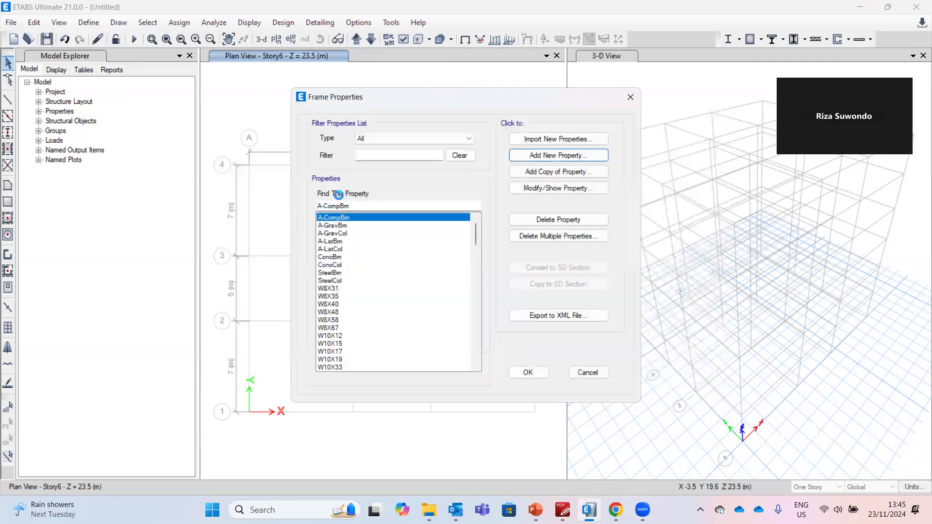
{"action": "type", "text": "C"}
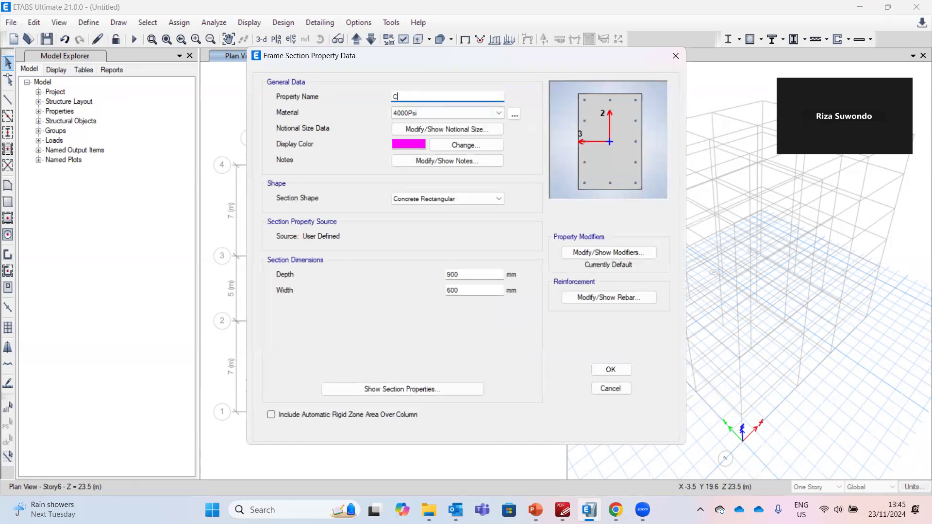
{"action": "type", "text": "OL"}
{"action": "left_click", "coordinate": [442, 114]}
{"action": "left_click", "coordinate": [442, 114]}
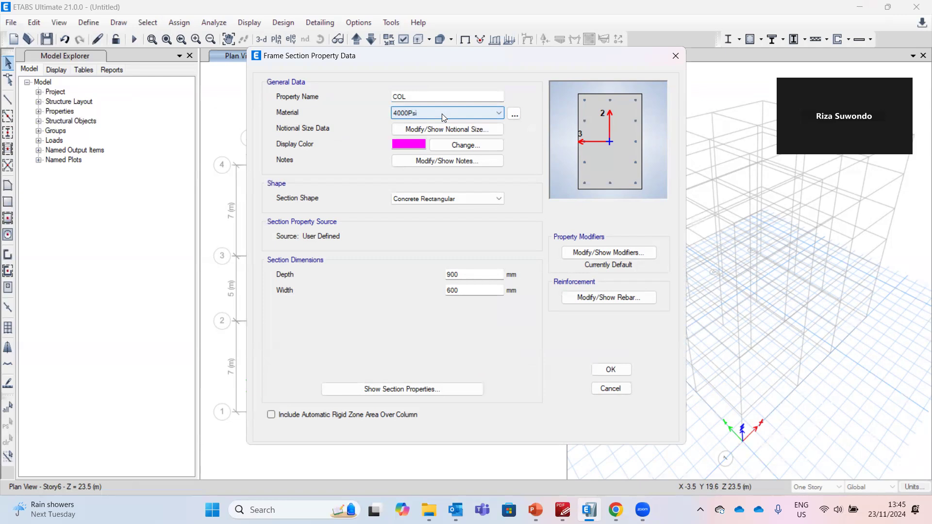
Set the COL section's depth and width to 500 mm each
{"action": "key", "text": "alt+Tab"}
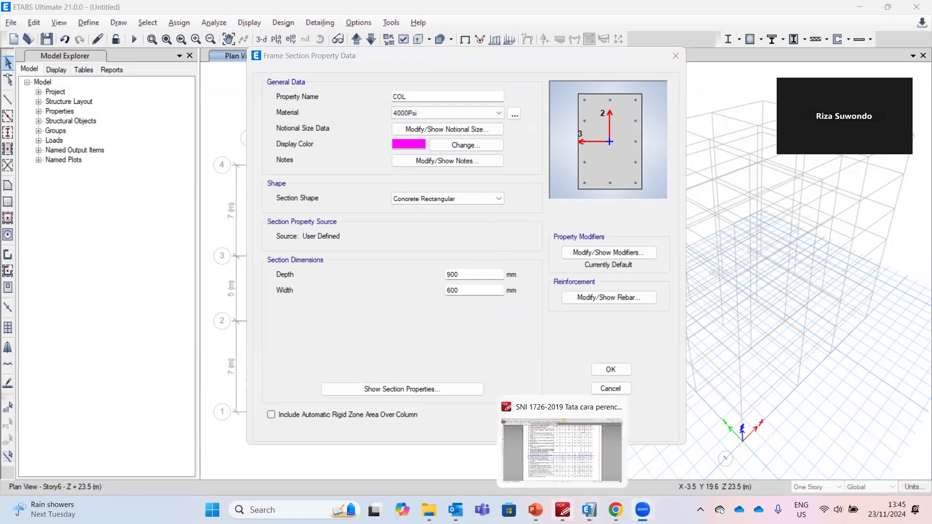
{"action": "left_click", "coordinate": [535, 510]}
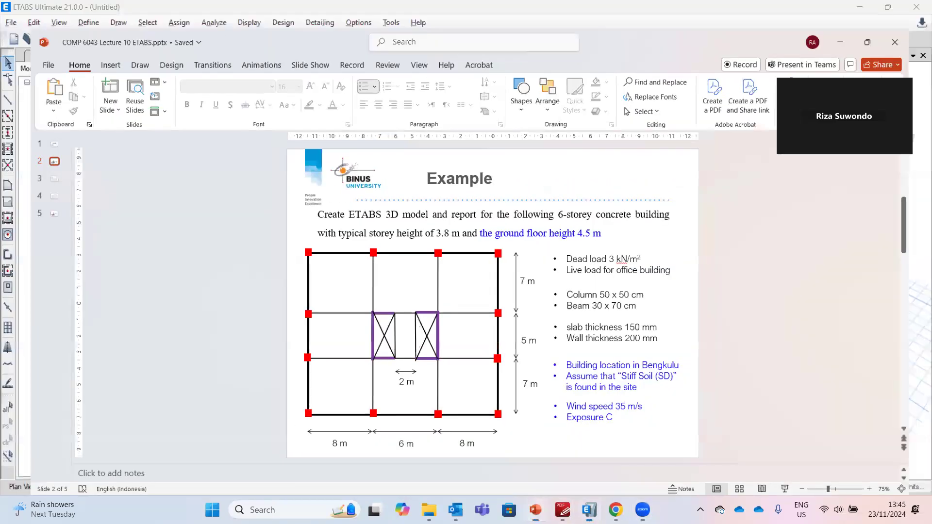
{"action": "key", "text": "alt+Tab"}
{"action": "type", "text": "500"}
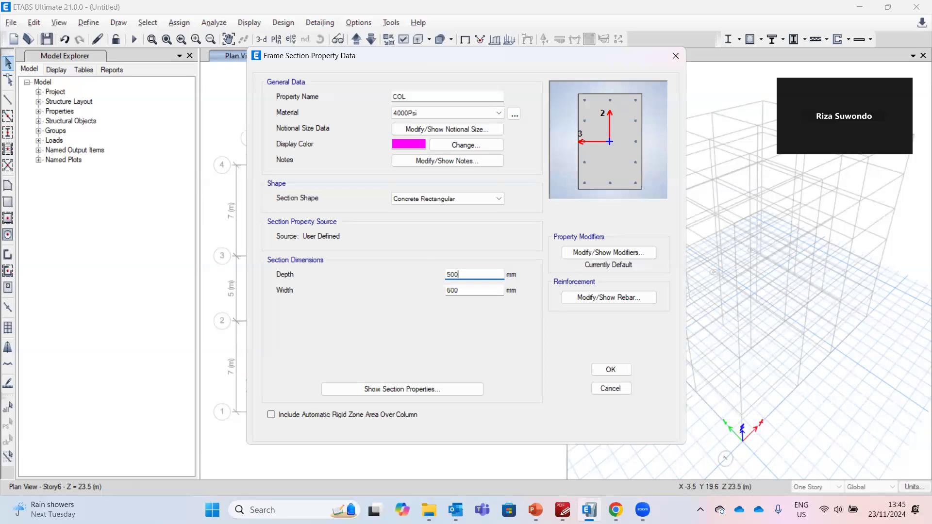
{"action": "key", "text": "Tab"}
{"action": "type", "text": "50"}
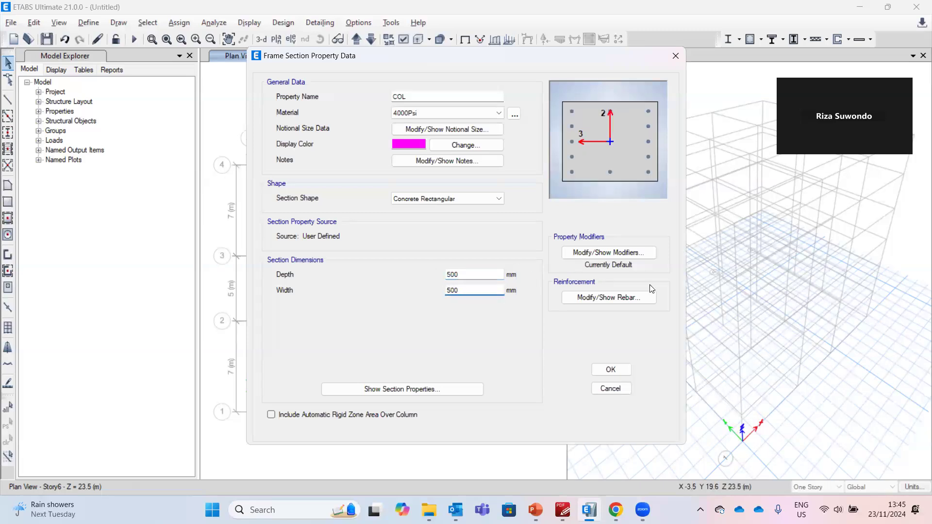
Accept the default column reinforcement for COL and save the section
{"action": "left_click", "coordinate": [631, 297]}
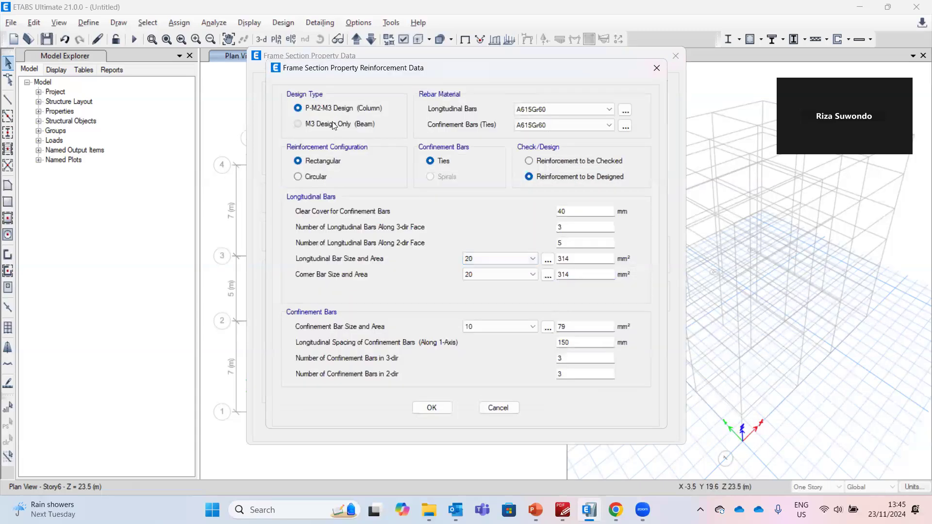
{"action": "left_click", "coordinate": [448, 408]}
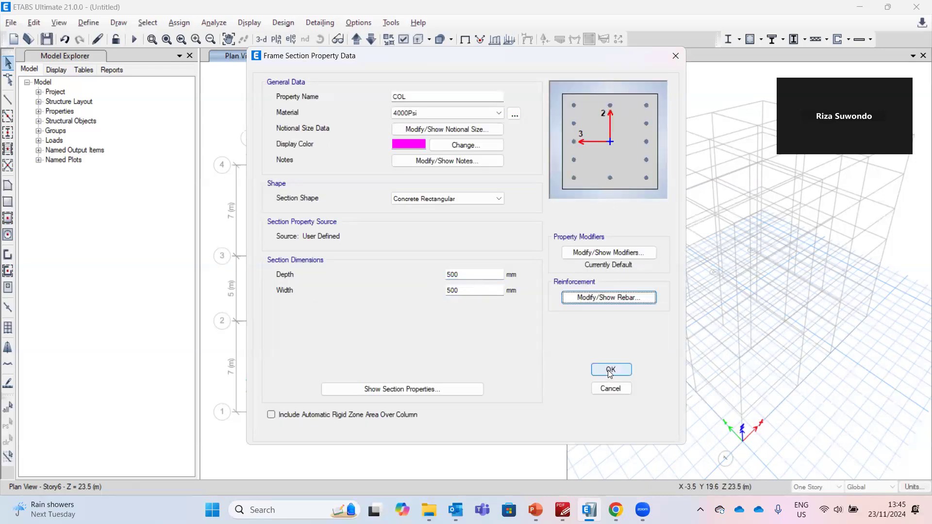
{"action": "left_click", "coordinate": [611, 370]}
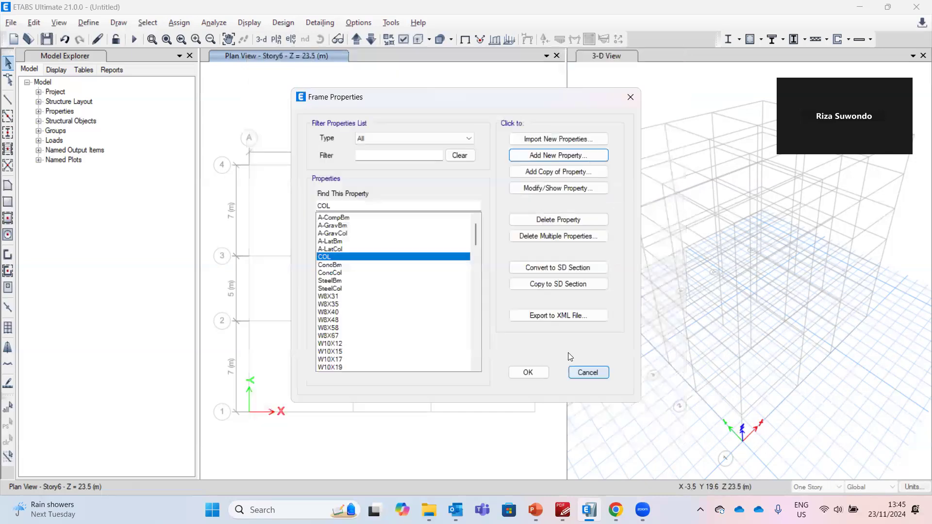
Add a new concrete rectangular frame section named BEAM
{"action": "left_click", "coordinate": [526, 155]}
{"action": "left_click", "coordinate": [276, 218]}
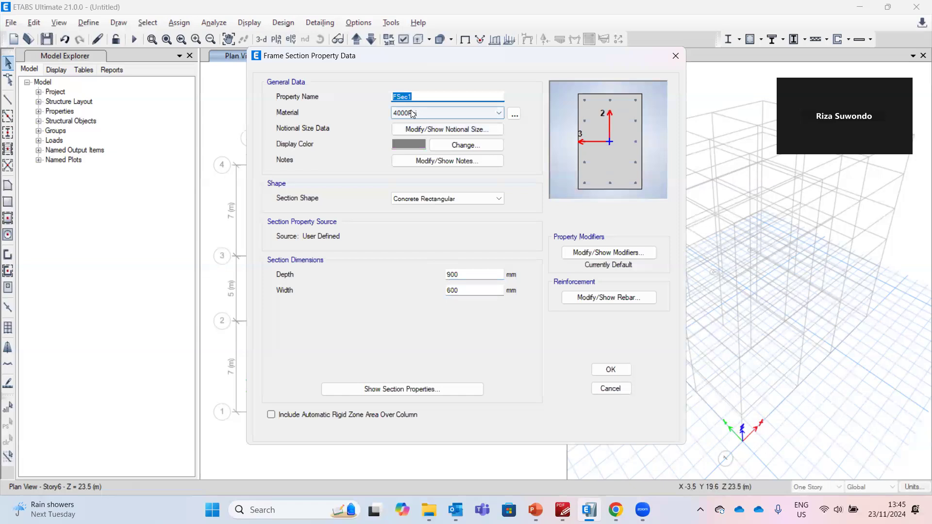
{"action": "type", "text": "BEAM"}
Check the beam size on the example slide and set the BEAM section's depth to 700 mm and width to 300 mm
{"action": "left_click", "coordinate": [535, 510]}
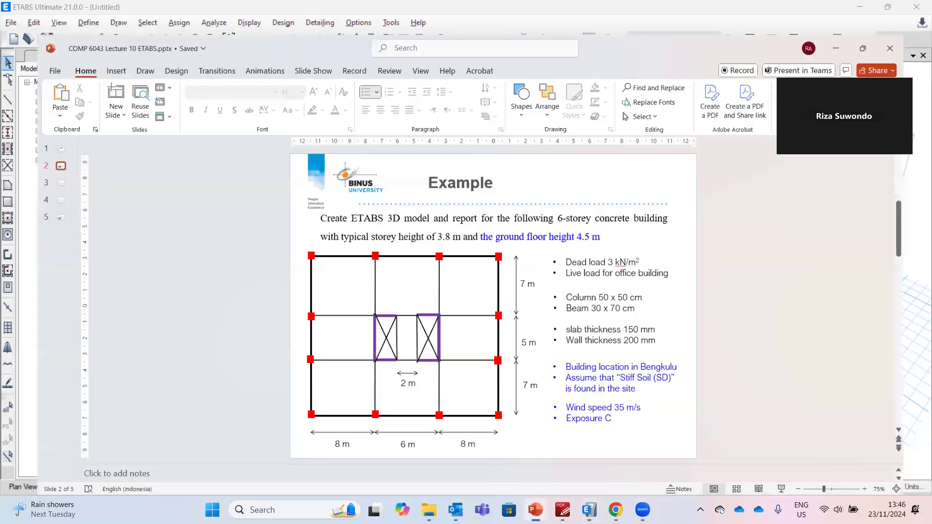
{"action": "left_click", "coordinate": [536, 510]}
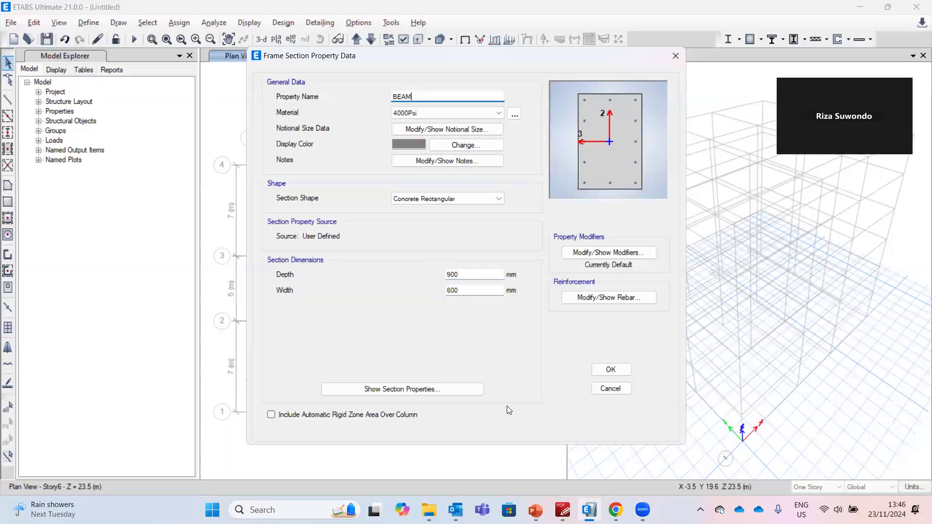
{"action": "left_click_drag", "start_coordinate": [460, 273], "coordinate": [426, 261]}
{"action": "type", "text": "700"}
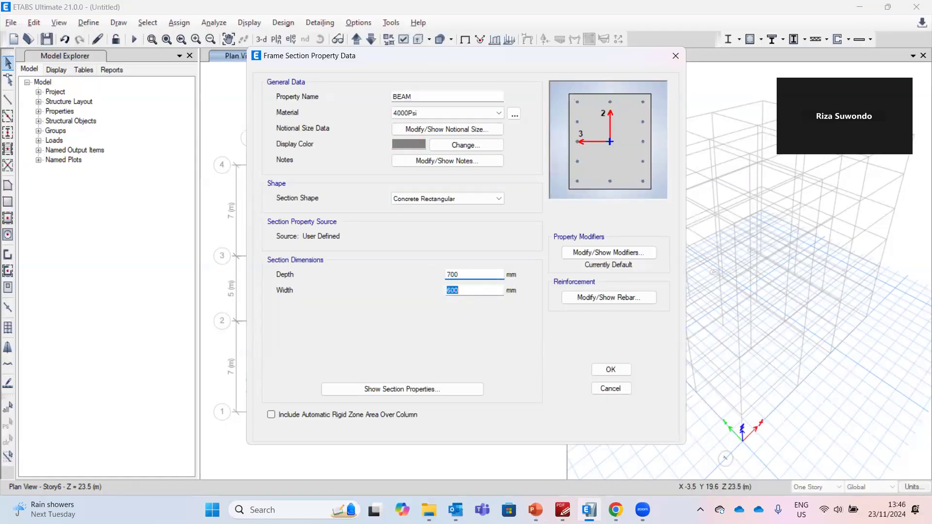
{"action": "key", "text": "Tab"}
{"action": "type", "text": "300"}
Set the BEAM reinforcement design type to M3 Design Only (Beam), save the section and close the frame properties list
{"action": "left_click", "coordinate": [600, 301]}
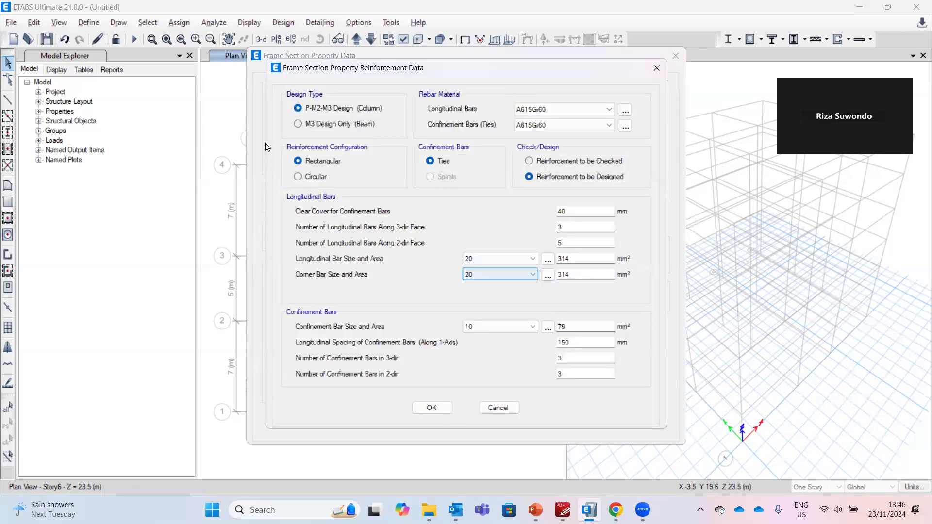
{"action": "left_click", "coordinate": [312, 123]}
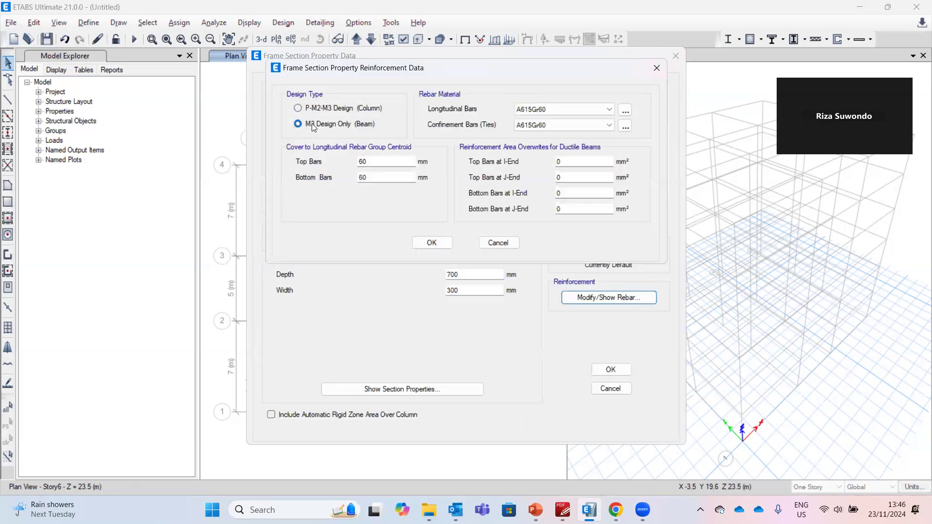
{"action": "left_click", "coordinate": [432, 242]}
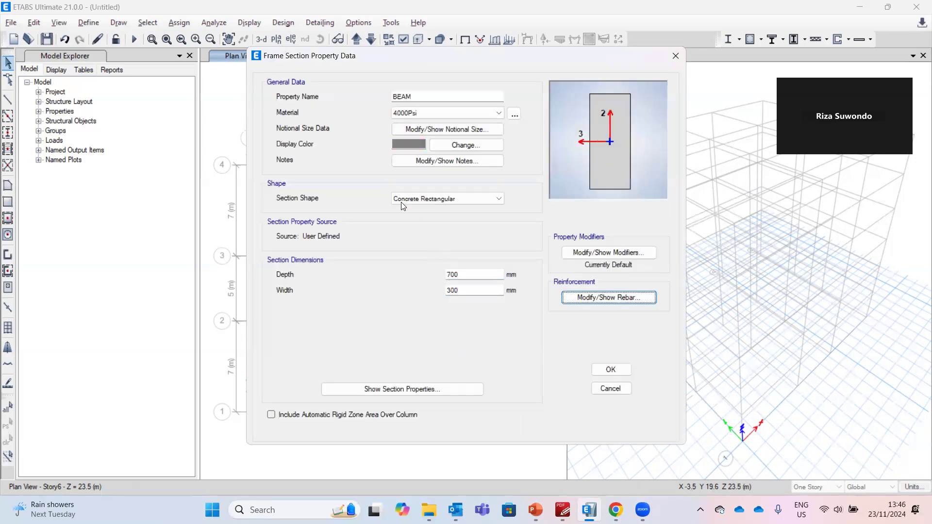
{"action": "left_click", "coordinate": [611, 371]}
{"action": "left_click", "coordinate": [347, 266]}
{"action": "left_click", "coordinate": [342, 256]}
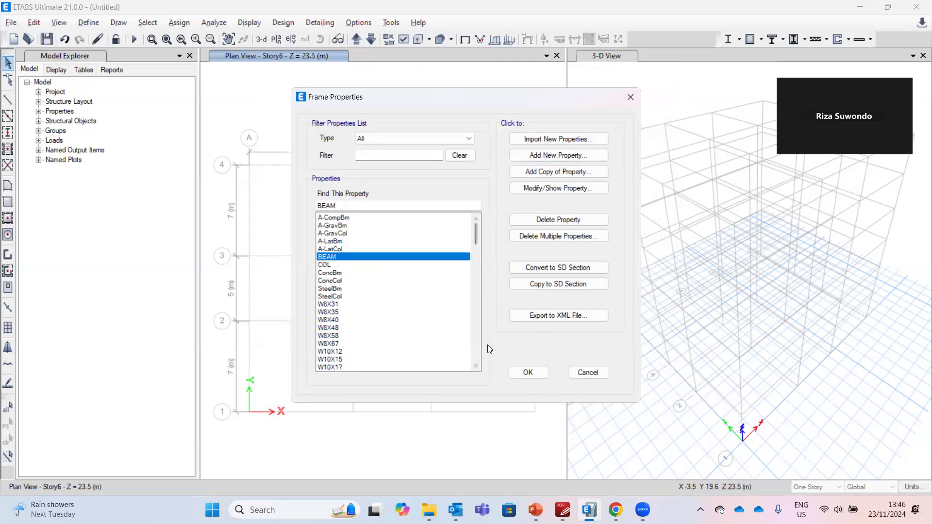
{"action": "left_click", "coordinate": [523, 373]}
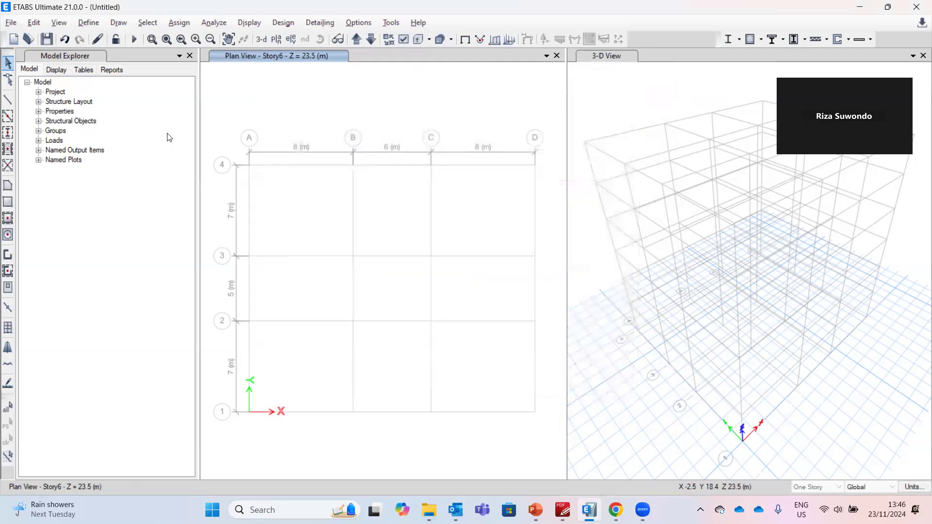
Start a new slab section and check the slab thickness on the example slide
{"action": "left_click", "coordinate": [86, 28]}
{"action": "mouse_move", "coordinate": [101, 59]}
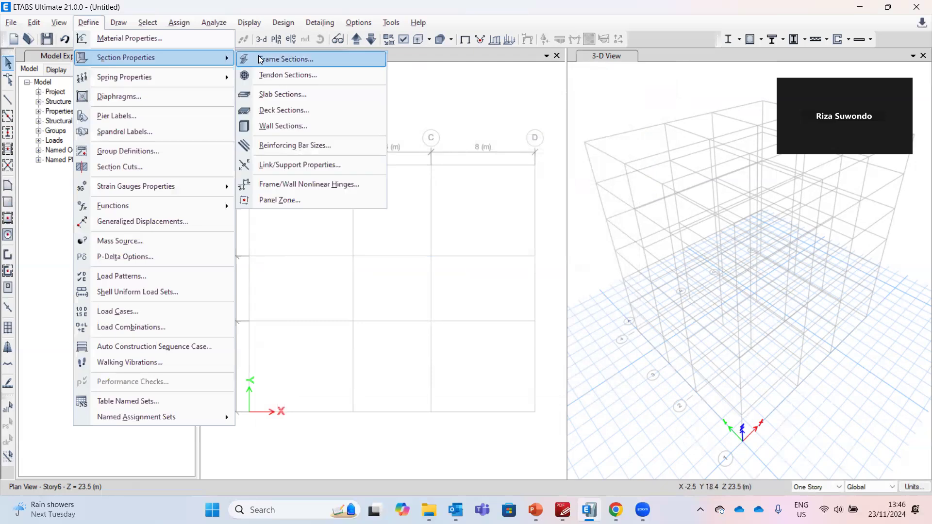
{"action": "left_click", "coordinate": [269, 97]}
{"action": "left_click_drag", "start_coordinate": [453, 160], "coordinate": [551, 190]}
{"action": "left_click", "coordinate": [641, 237]}
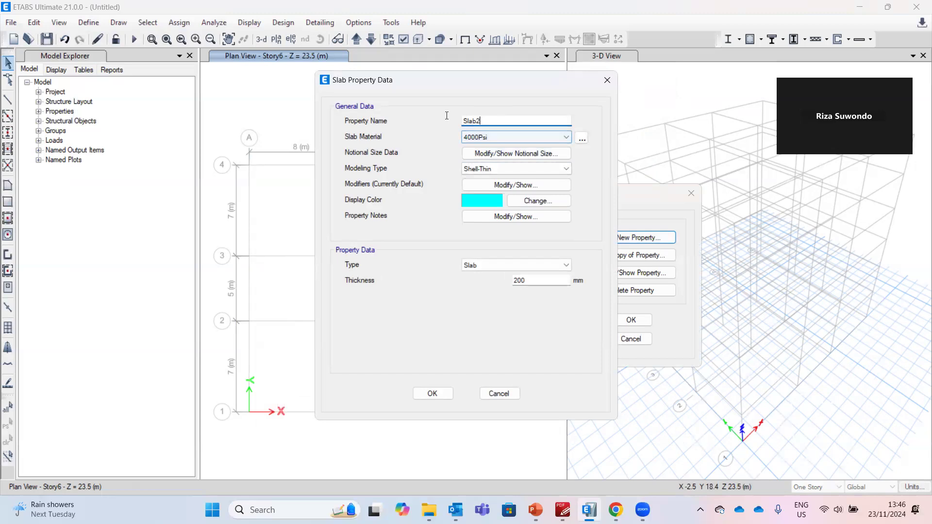
{"action": "type", "text": "S"}
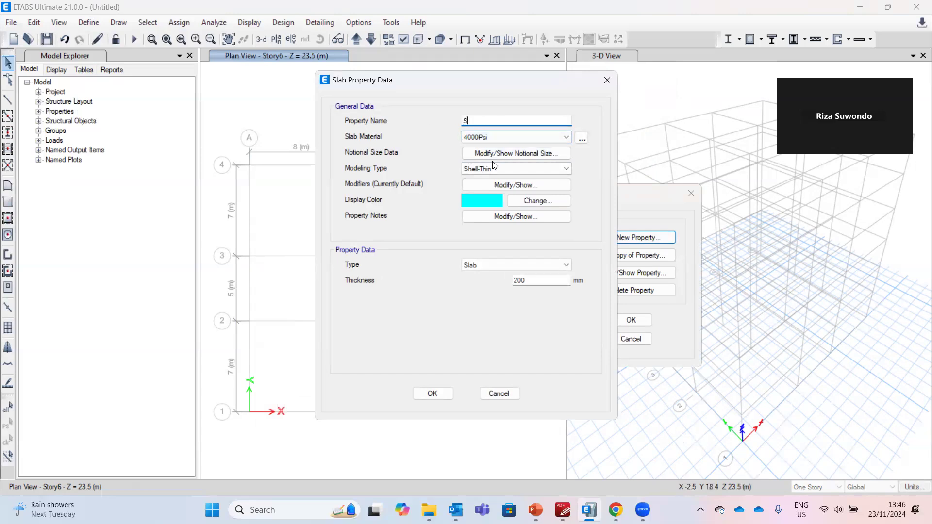
{"action": "left_click", "coordinate": [536, 509]}
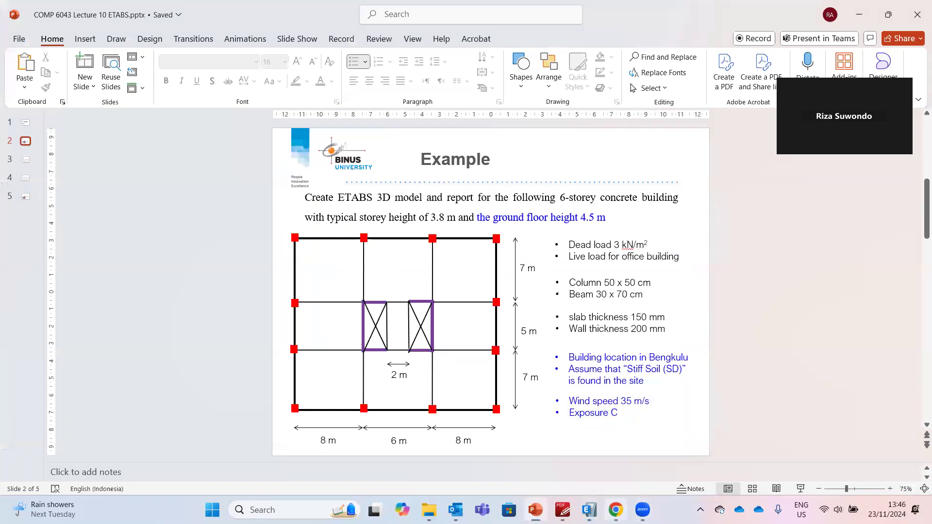
{"action": "left_click", "coordinate": [616, 509]}
{"action": "left_click", "coordinate": [589, 510]}
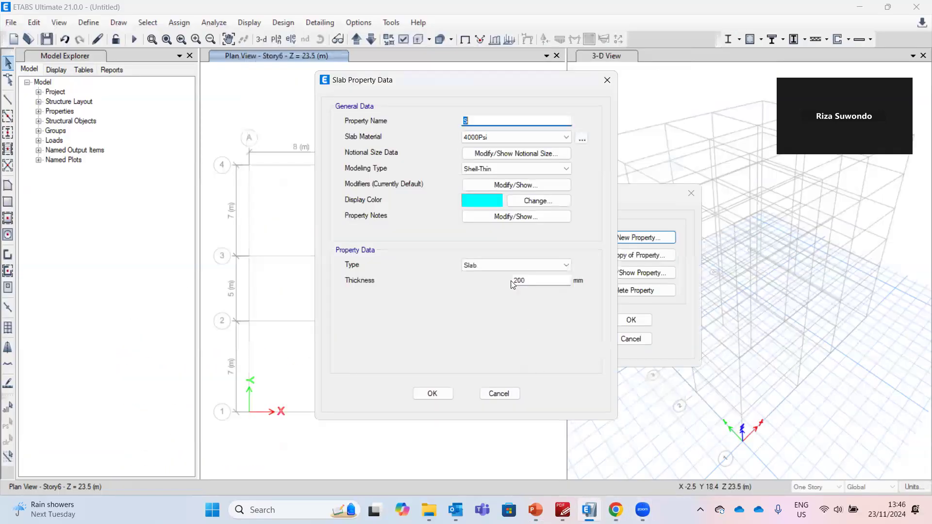
Name the slab section S150 with a 150 mm thickness and save it
{"action": "left_click", "coordinate": [483, 122]}
{"action": "double_click", "coordinate": [516, 281]}
{"action": "type", "text": "1500"}
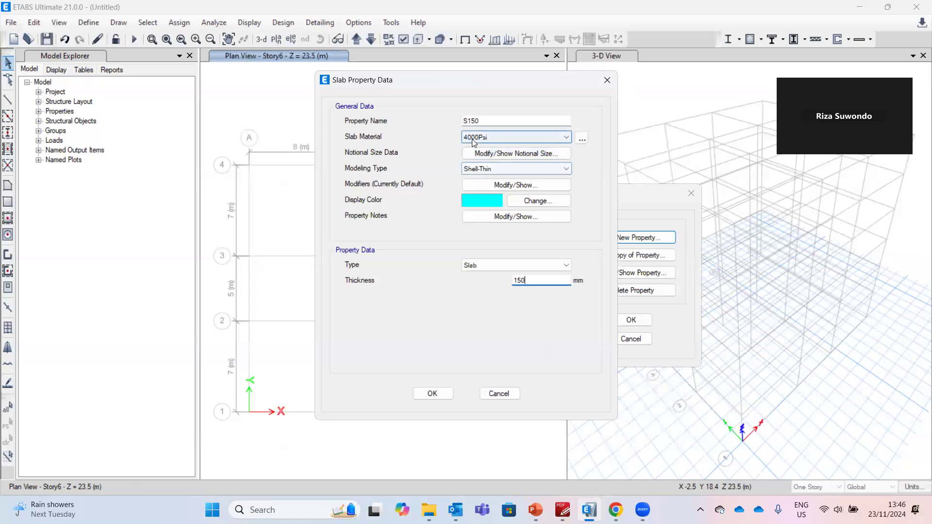
{"action": "left_click", "coordinate": [443, 392]}
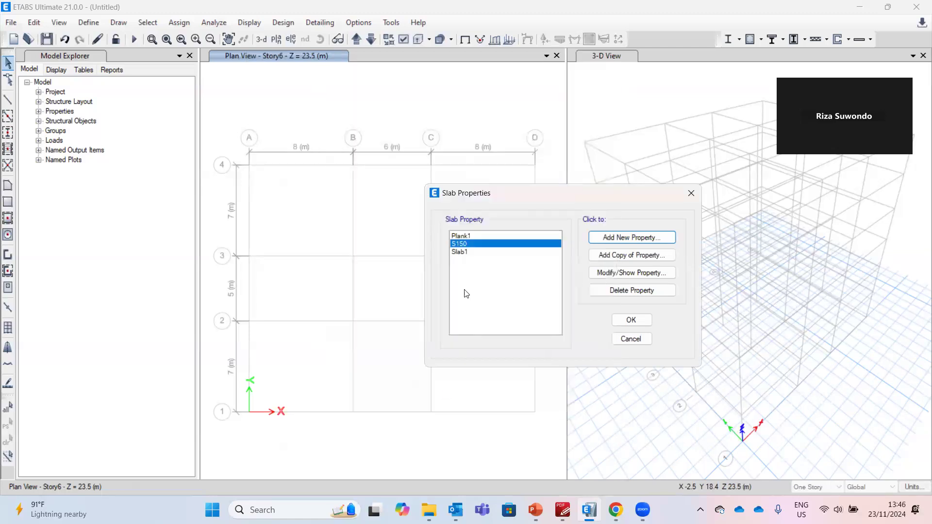
{"action": "left_click", "coordinate": [622, 320]}
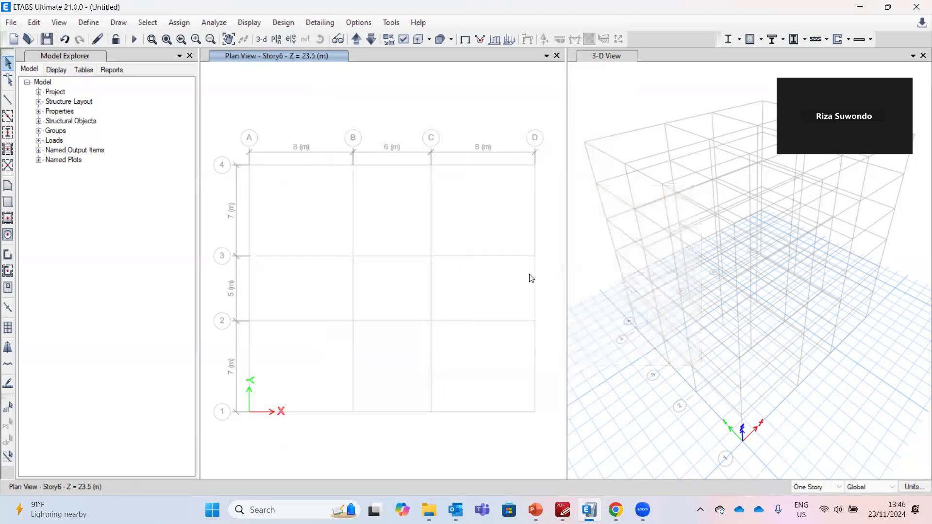
Start a new wall section and check the wall thickness on the example slide
{"action": "left_click", "coordinate": [87, 23]}
{"action": "mouse_move", "coordinate": [171, 58]}
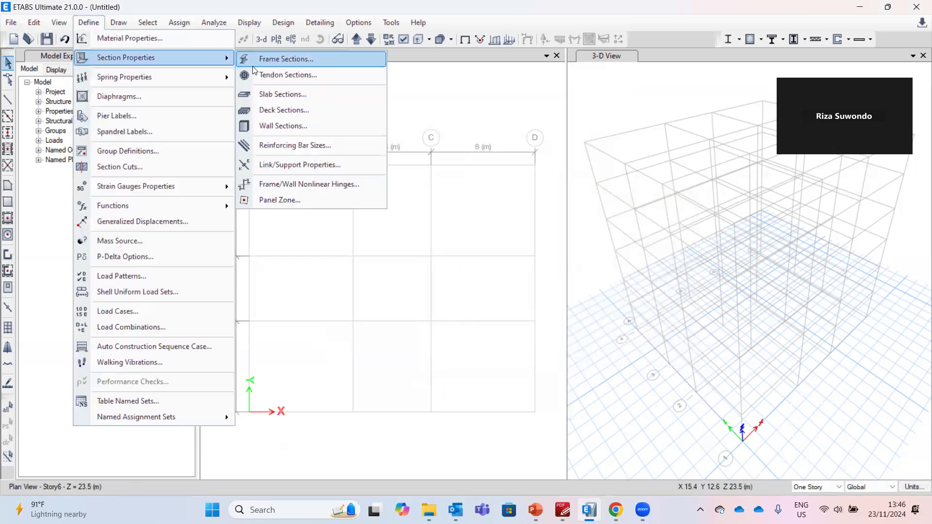
{"action": "left_click", "coordinate": [264, 127]}
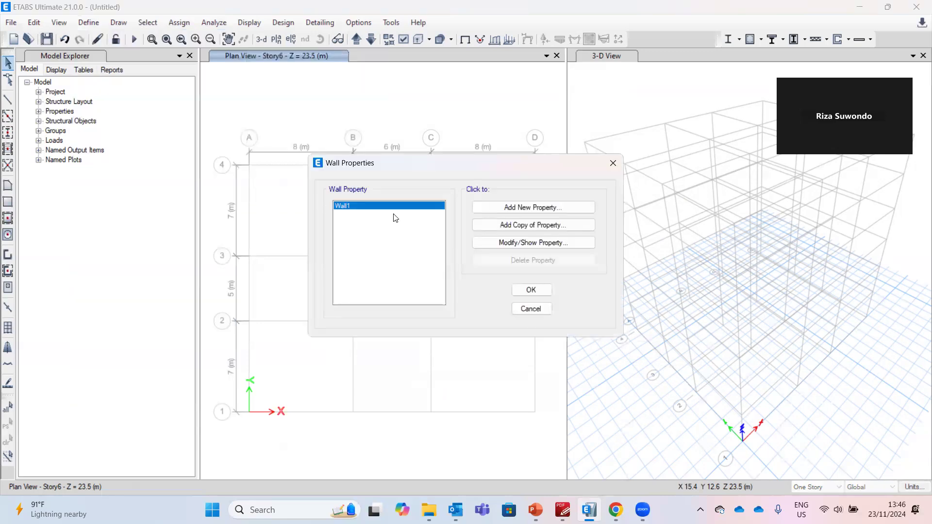
{"action": "left_click", "coordinate": [506, 210]}
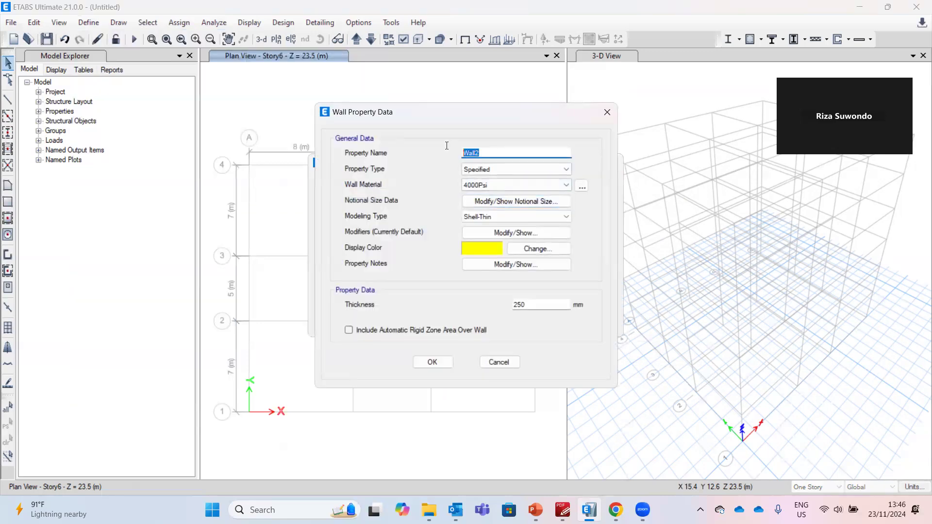
{"action": "type", "text": "W"}
{"action": "left_click", "coordinate": [535, 510]}
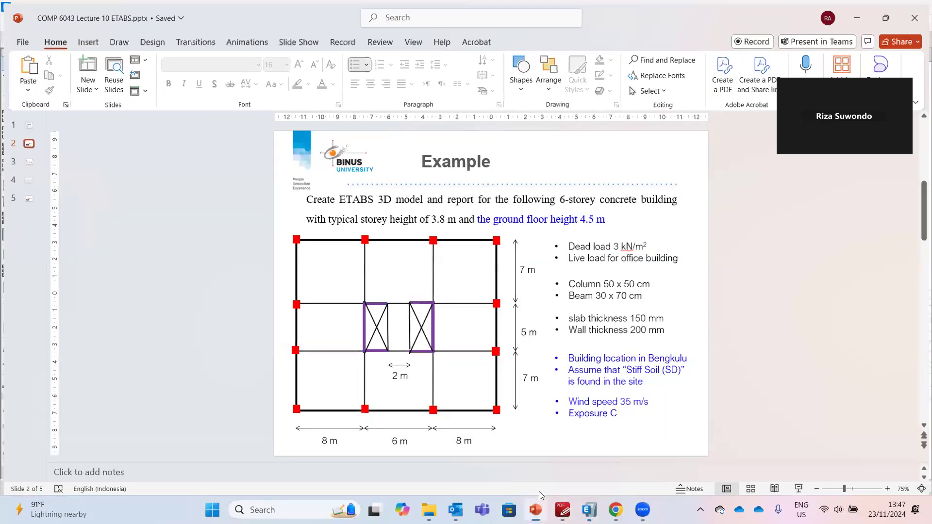
{"action": "left_click", "coordinate": [589, 509]}
Name the wall section W200 with a 200 mm thickness and save it
{"action": "left_click", "coordinate": [481, 154]}
{"action": "type", "text": "20"}
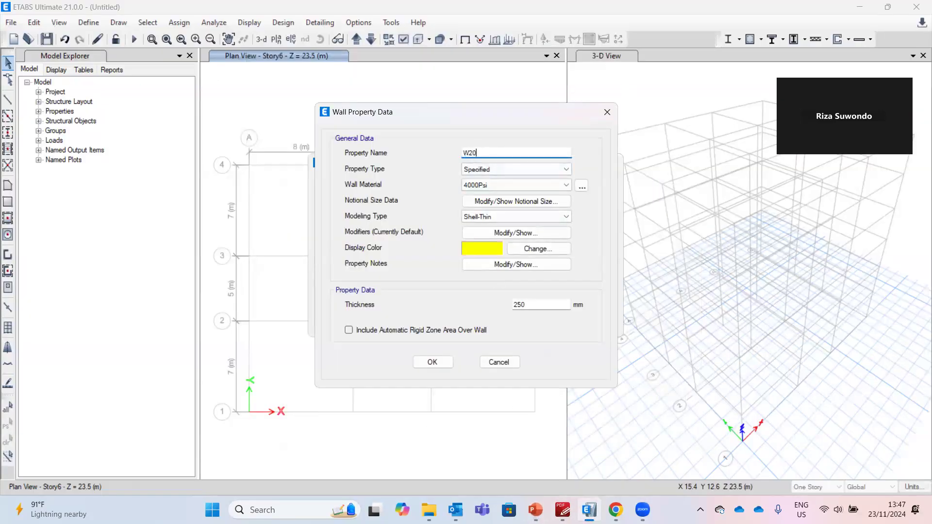
{"action": "type", "text": "0"}
{"action": "double_click", "coordinate": [543, 308]}
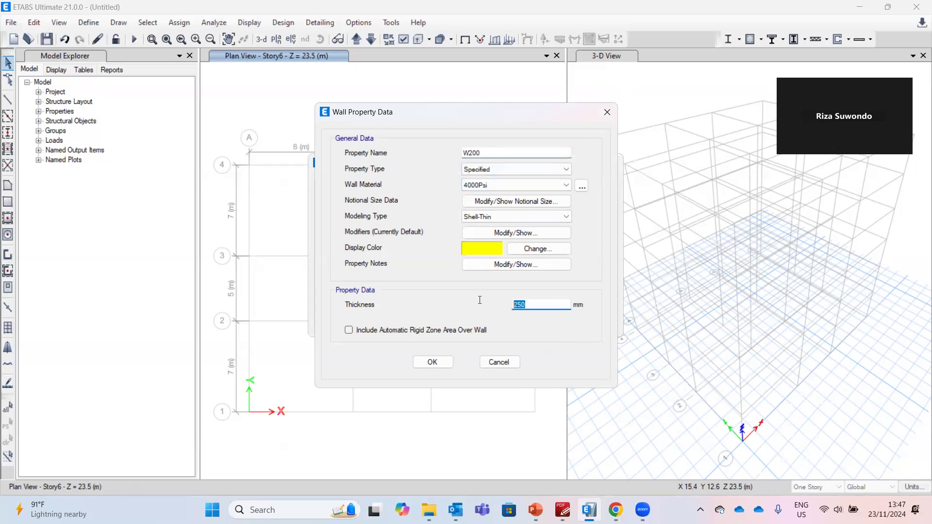
{"action": "type", "text": "200"}
{"action": "left_click", "coordinate": [431, 362]}
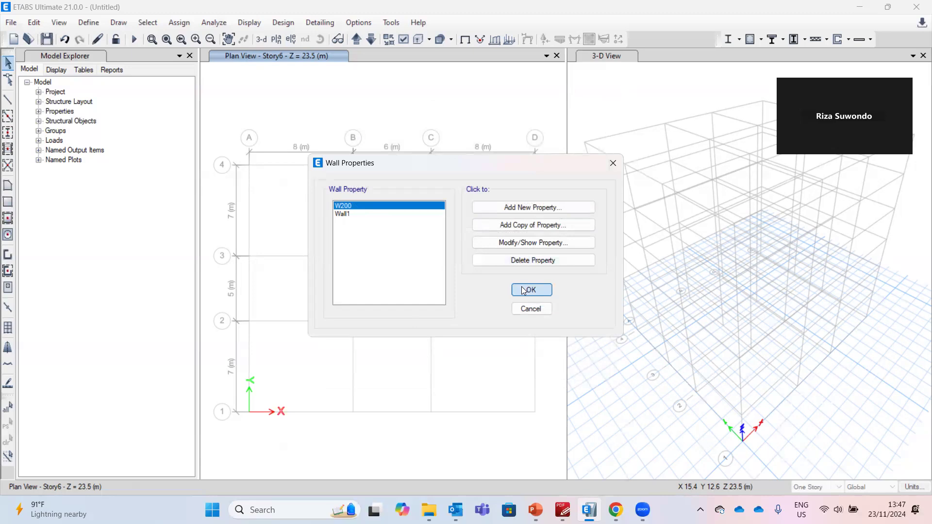
{"action": "left_click", "coordinate": [522, 290]}
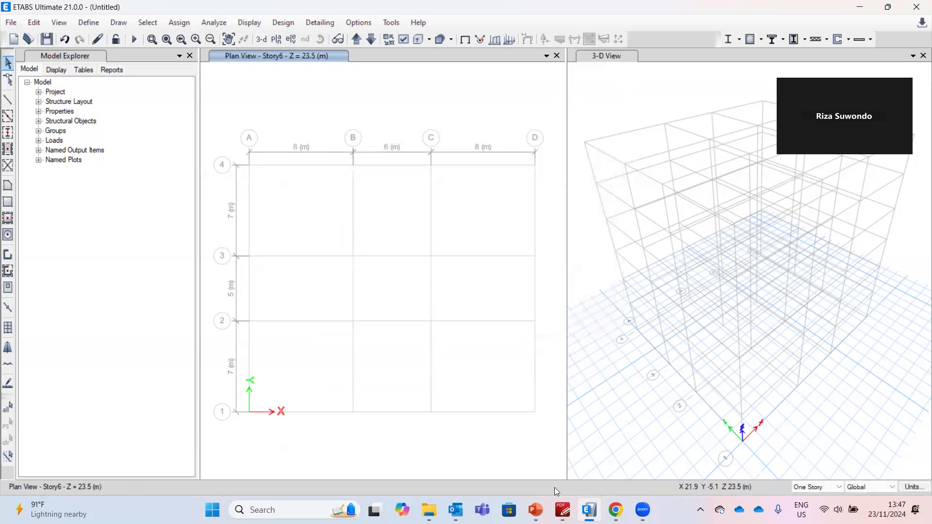
{"action": "mouse_move", "coordinate": [616, 510]}
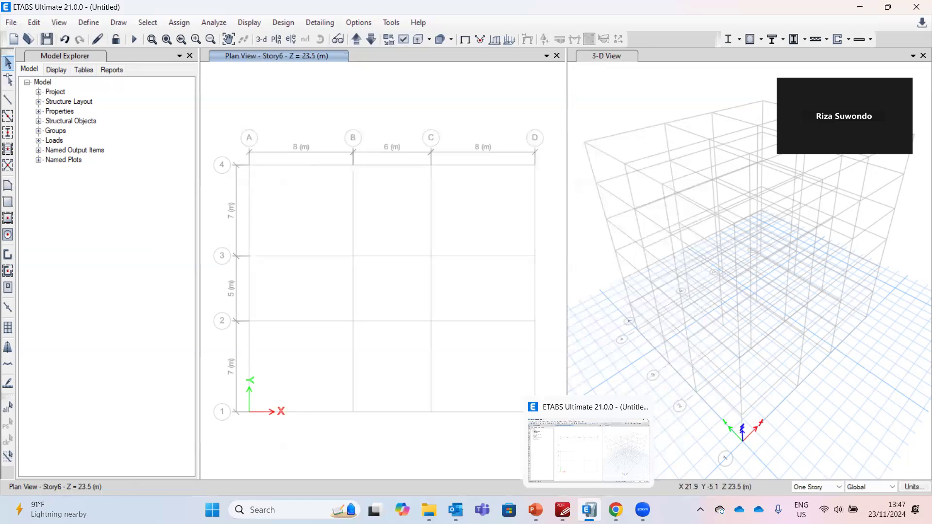
{"action": "mouse_move", "coordinate": [535, 510]}
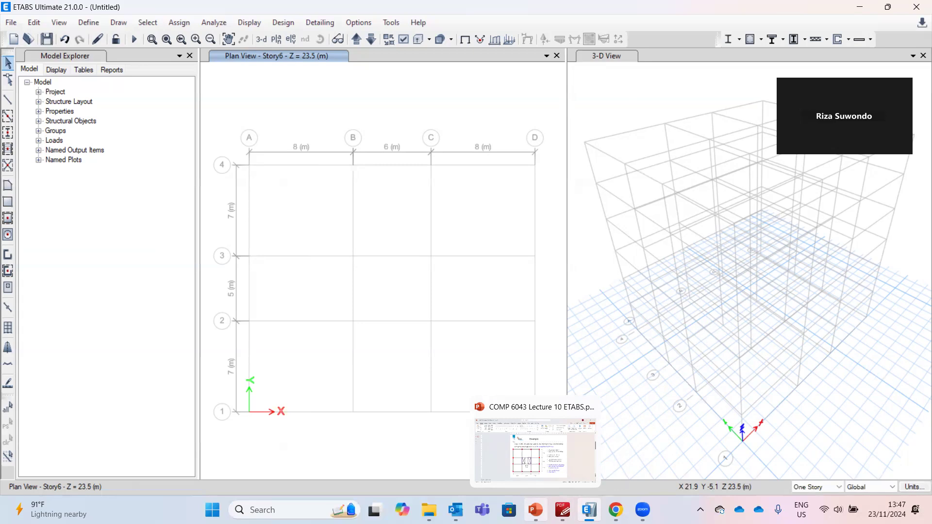
{"action": "left_click", "coordinate": [88, 24]}
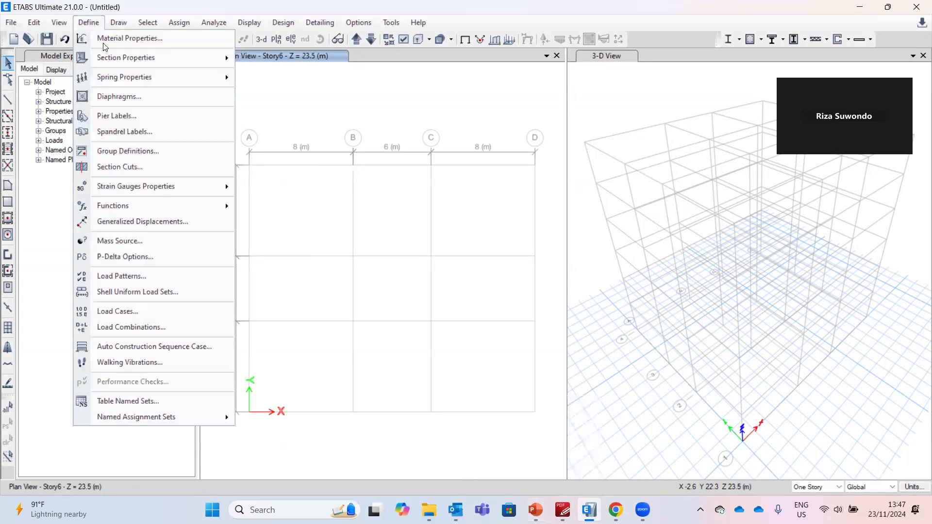
{"action": "mouse_move", "coordinate": [108, 62]}
{"action": "left_click", "coordinate": [357, 117]}
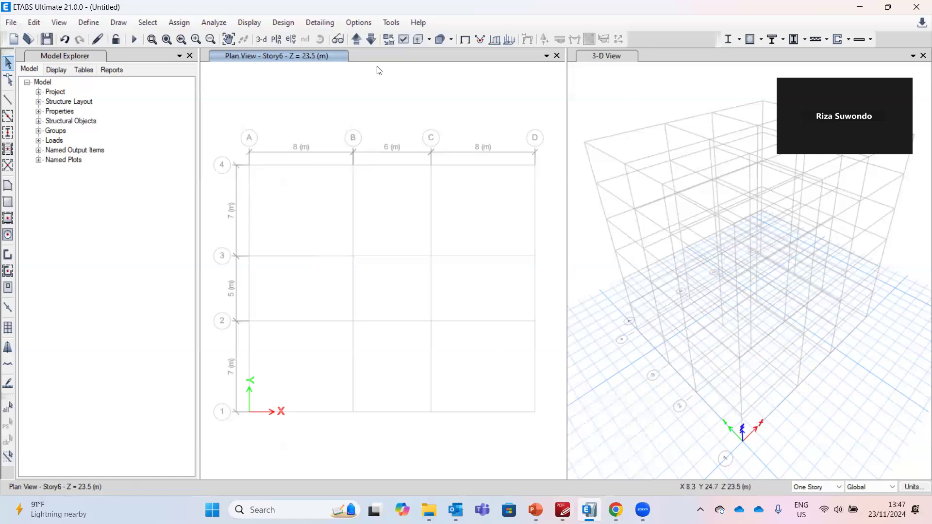
Draw COL columns at every grid intersection on Story1 with Quick Draw Columns
{"action": "left_click", "coordinate": [371, 41]}
{"action": "left_click", "coordinate": [356, 40]}
{"action": "left_click", "coordinate": [356, 40]}
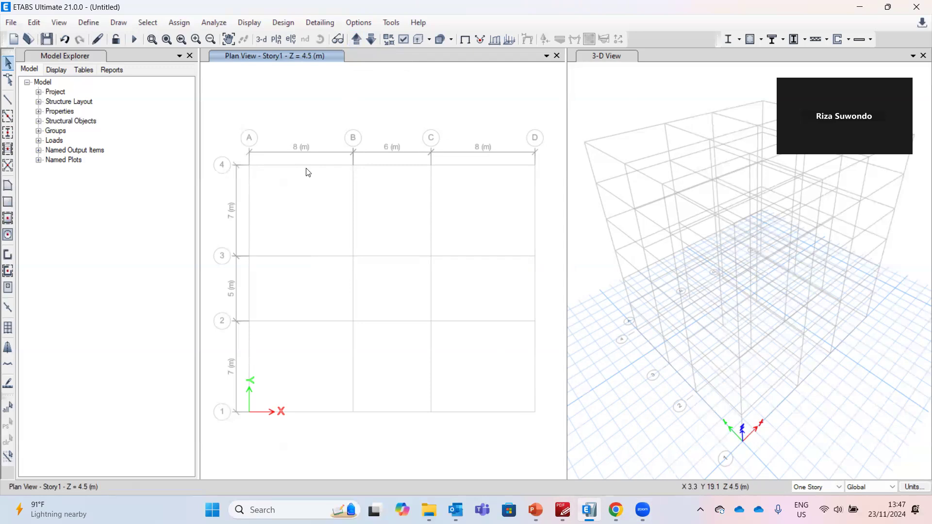
{"action": "middle_click_drag", "start_coordinate": [350, 121], "coordinate": [343, 108]}
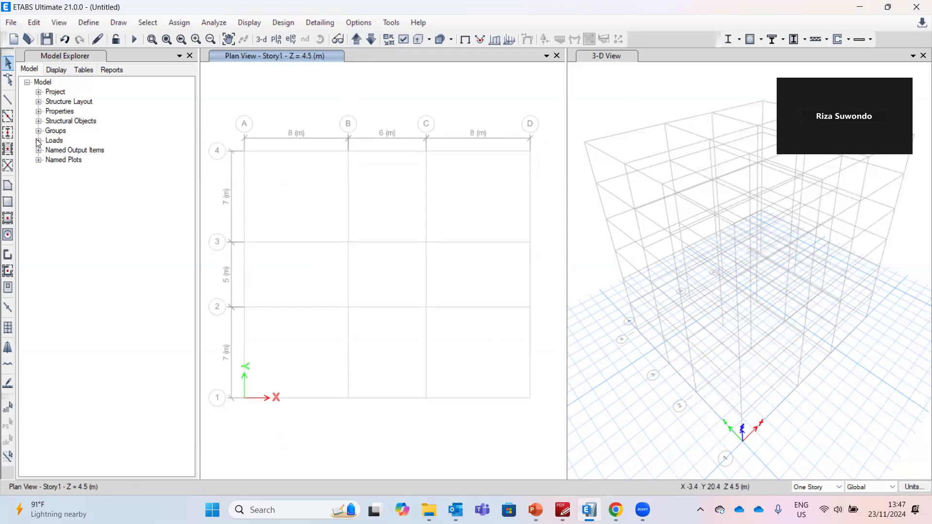
{"action": "left_click", "coordinate": [8, 133]}
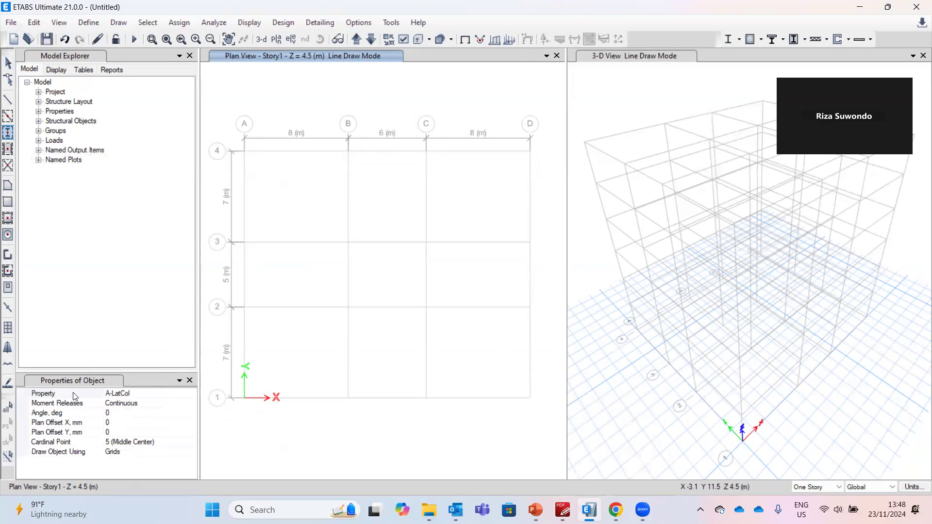
{"action": "left_click", "coordinate": [194, 393]}
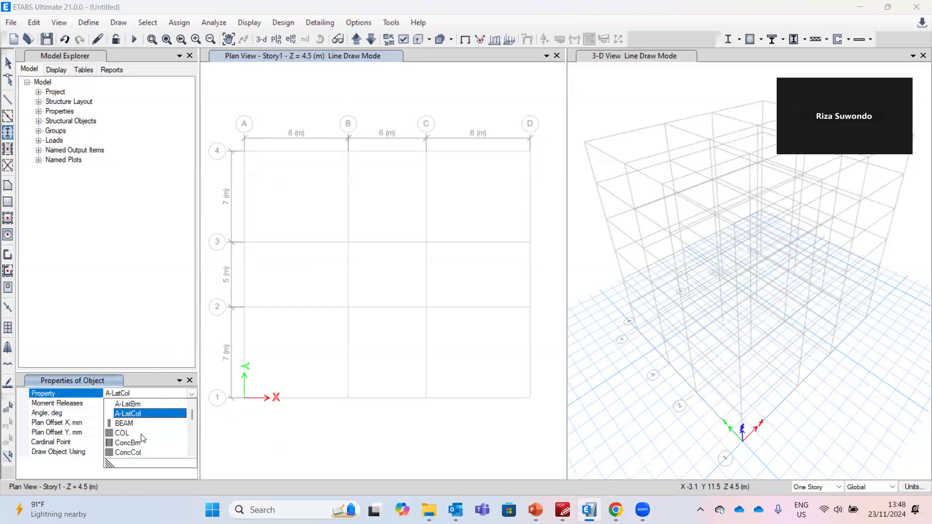
{"action": "left_click", "coordinate": [141, 434]}
{"action": "left_click_drag", "start_coordinate": [293, 188], "coordinate": [540, 413]}
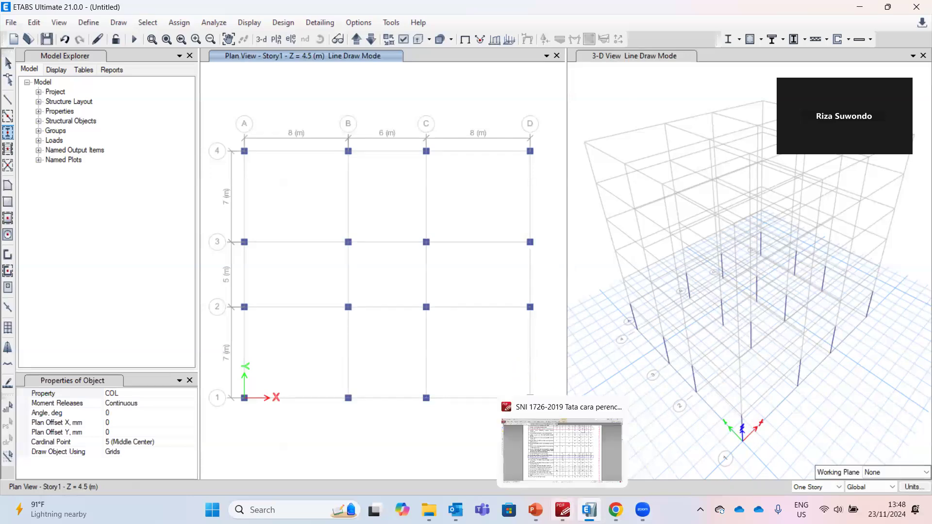
Check the example slide, then delete the four interior columns at grid intersections B2, B3, C2 and C3
{"action": "left_click", "coordinate": [536, 510]}
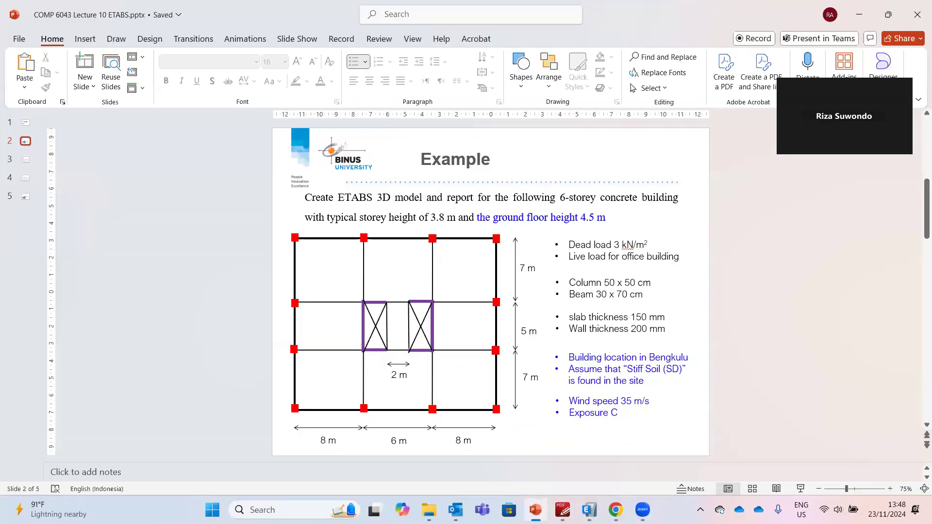
{"action": "left_click", "coordinate": [535, 510]}
{"action": "left_click", "coordinate": [8, 64]}
{"action": "left_click_drag", "start_coordinate": [324, 205], "coordinate": [464, 360]}
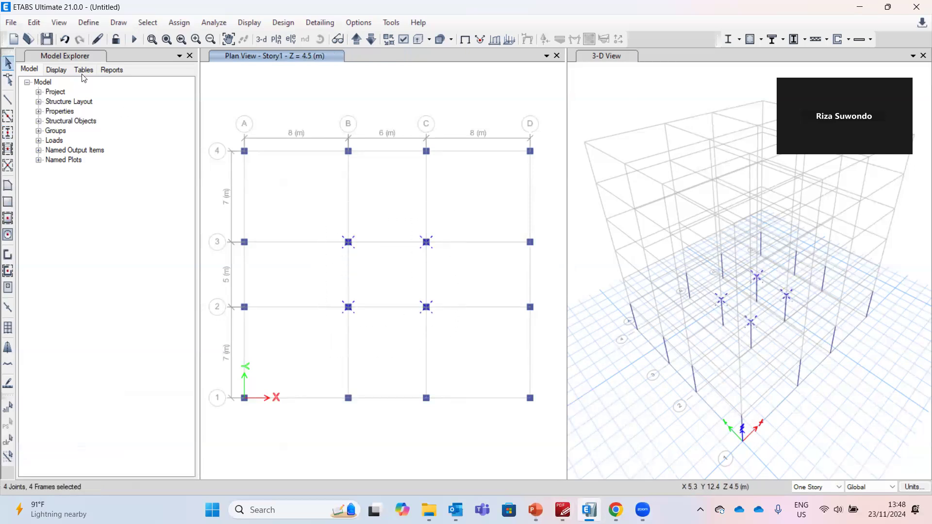
{"action": "left_click", "coordinate": [39, 23]}
{"action": "left_click", "coordinate": [54, 121]}
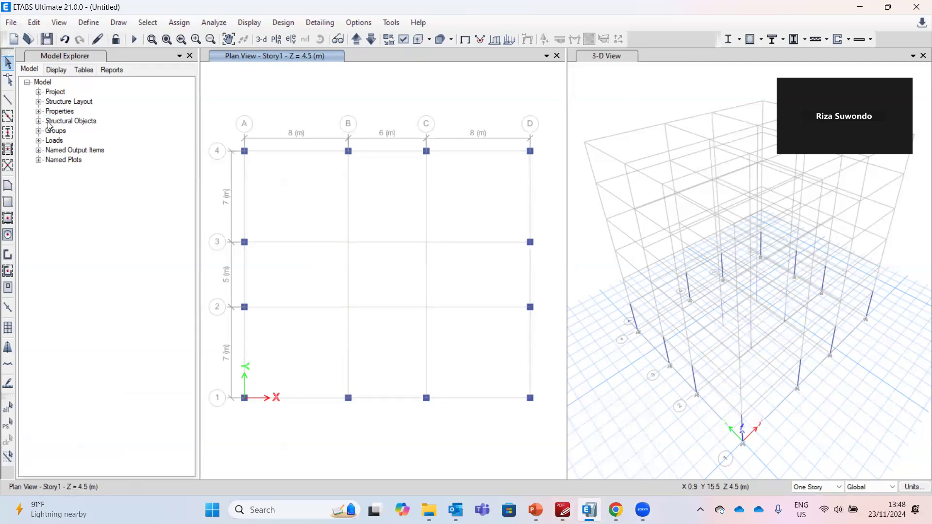
Quick-draw BEAM sections along all grid lines on Story1
{"action": "left_click", "coordinate": [8, 119]}
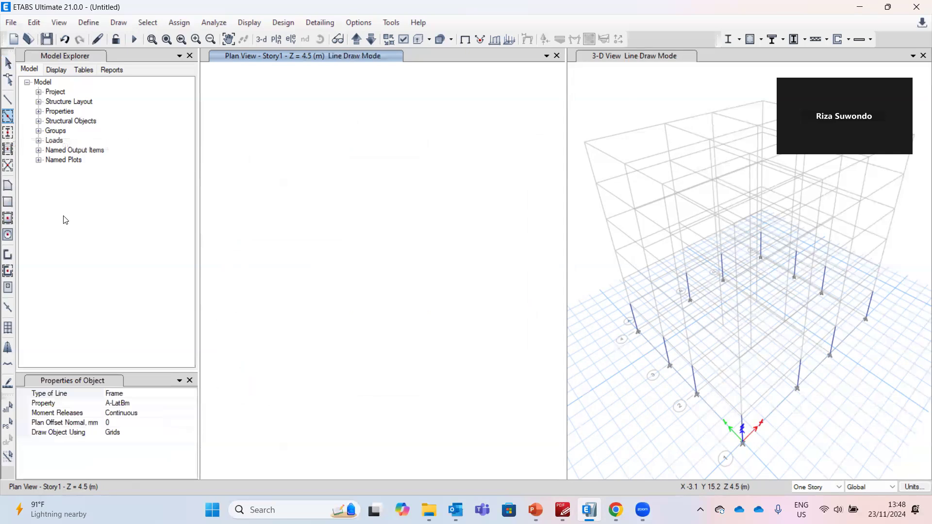
{"action": "left_click", "coordinate": [124, 404]}
{"action": "left_click", "coordinate": [192, 403]}
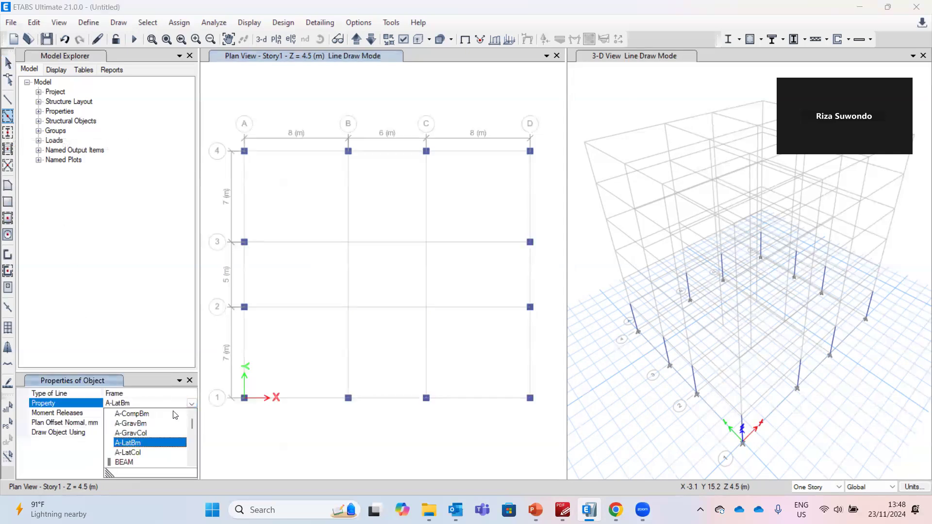
{"action": "left_click", "coordinate": [143, 462]}
{"action": "left_click_drag", "start_coordinate": [223, 106], "coordinate": [419, 310]}
{"action": "left_click_drag", "start_coordinate": [446, 341], "coordinate": [547, 421]}
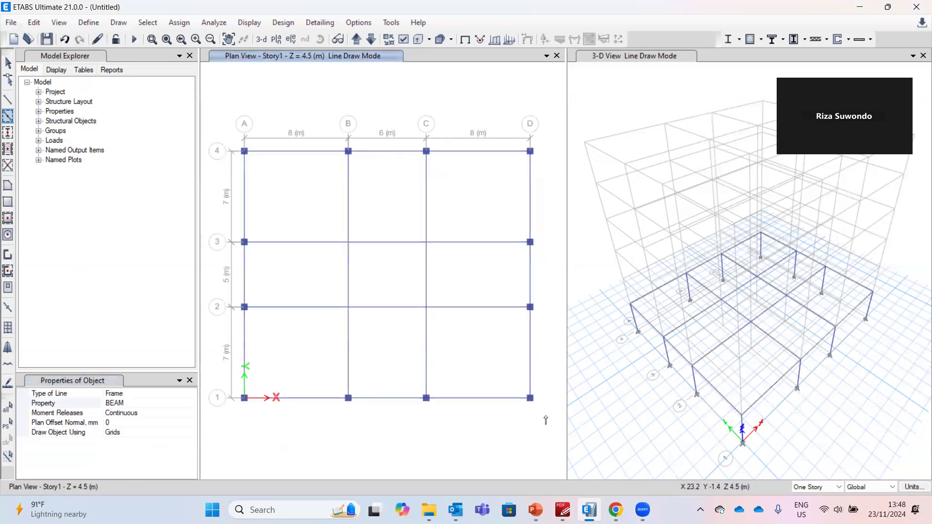
Delete the four beams surrounding the central bay between grids B–C and 2–3
{"action": "left_click", "coordinate": [8, 63]}
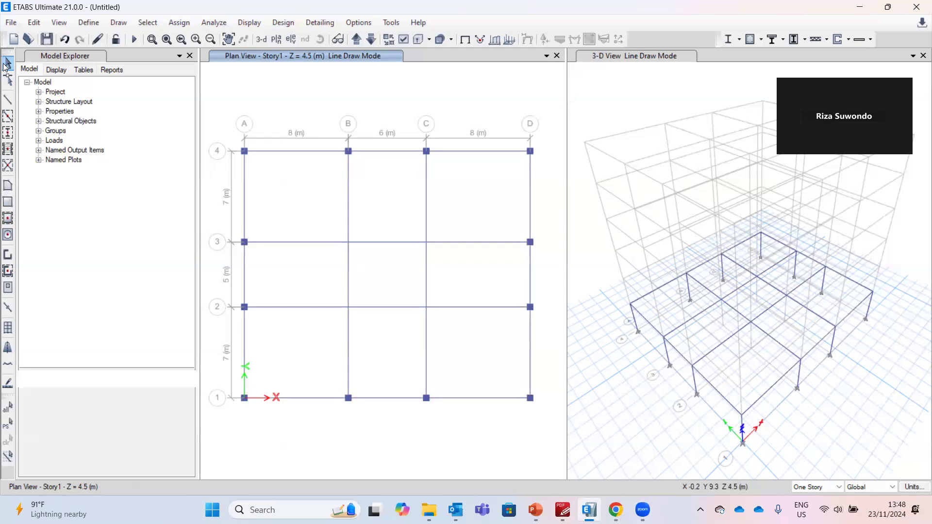
{"action": "left_click_drag", "start_coordinate": [343, 229], "coordinate": [441, 322]}
{"action": "left_click", "coordinate": [34, 23]}
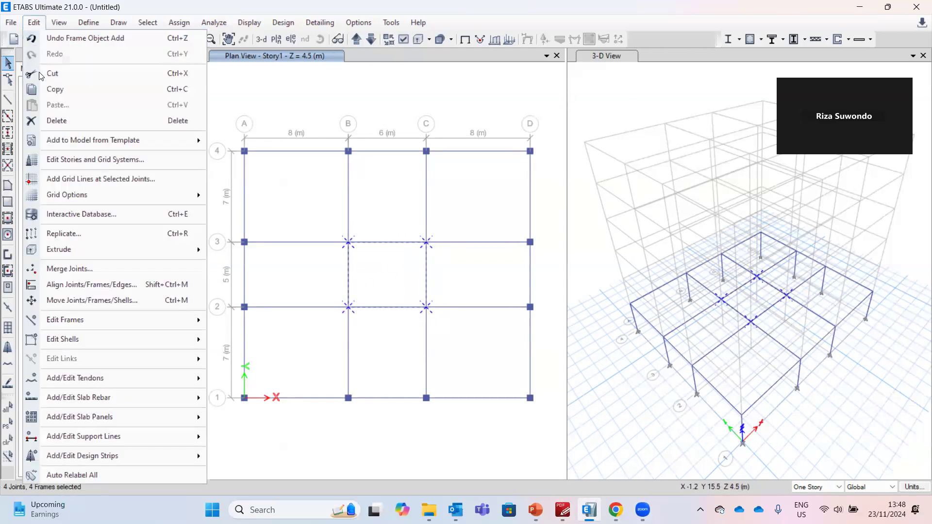
{"action": "left_click", "coordinate": [52, 119]}
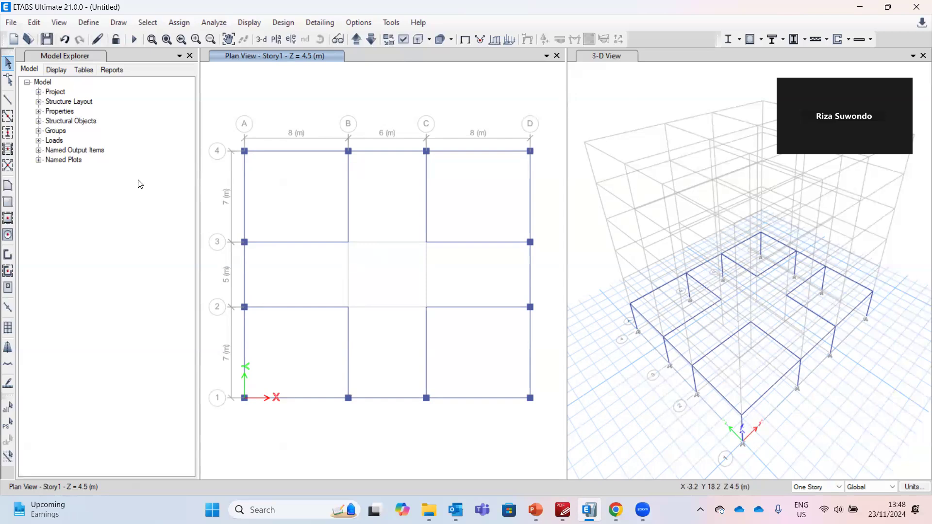
Draw W200 walls around the central bay through grid points B2, B3, C3 and C2
{"action": "left_click", "coordinate": [8, 256]}
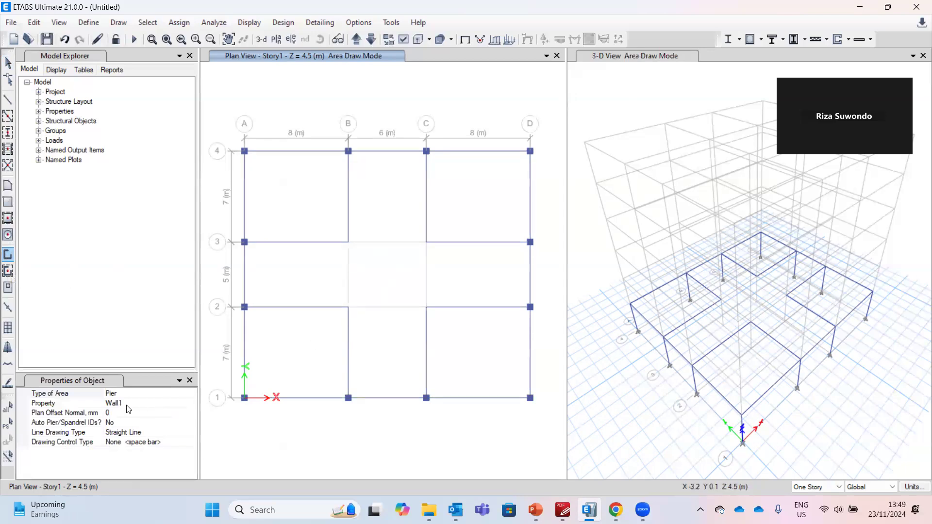
{"action": "left_click", "coordinate": [181, 405]}
{"action": "left_click", "coordinate": [192, 403]}
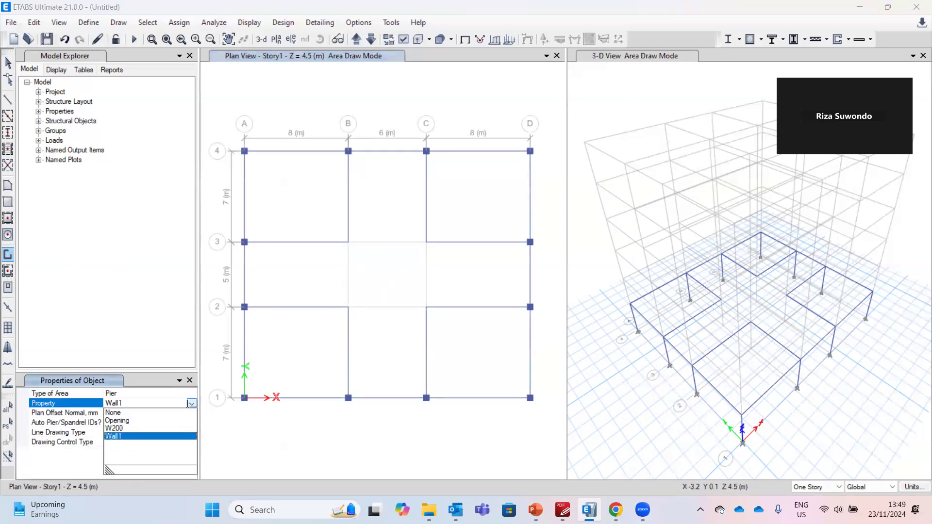
{"action": "left_click", "coordinate": [145, 428]}
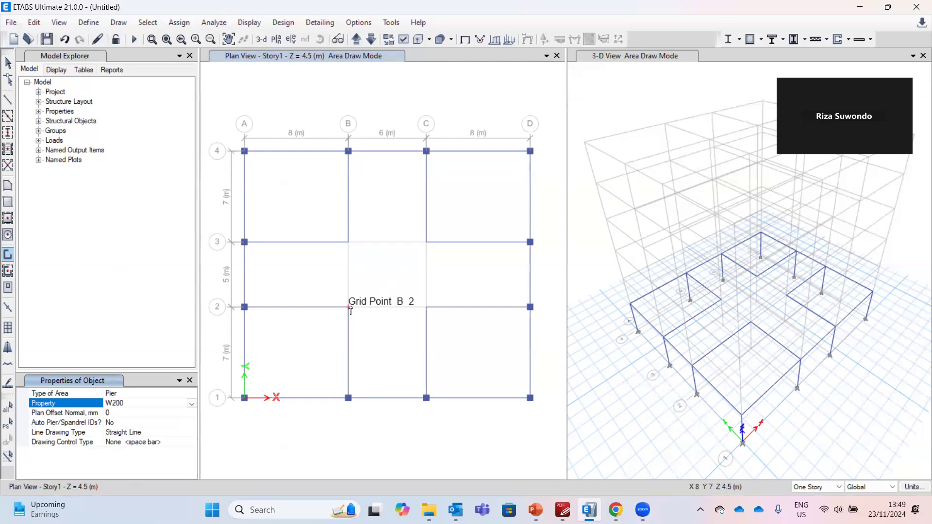
{"action": "left_click", "coordinate": [348, 308]}
{"action": "left_click", "coordinate": [349, 245]}
{"action": "left_click", "coordinate": [355, 244]}
{"action": "left_click", "coordinate": [425, 245]}
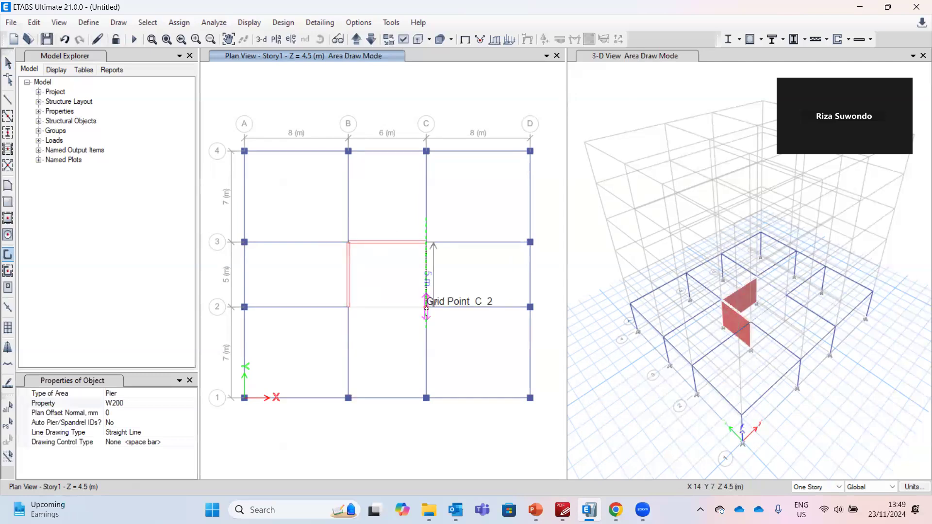
{"action": "left_click", "coordinate": [349, 307]}
{"action": "right_click", "coordinate": [419, 235]}
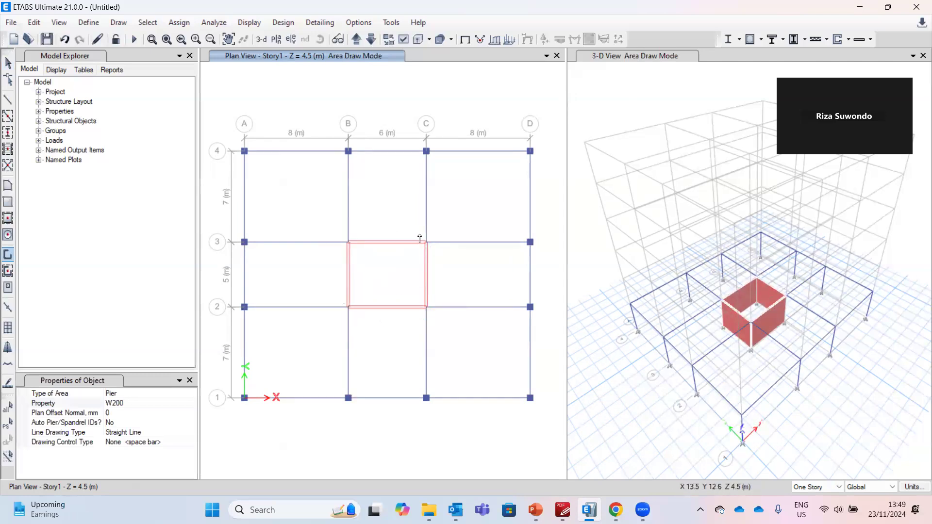
Review the SNI 1726-2019 structural system table and the example slide's wall layout
{"action": "left_click", "coordinate": [559, 509]}
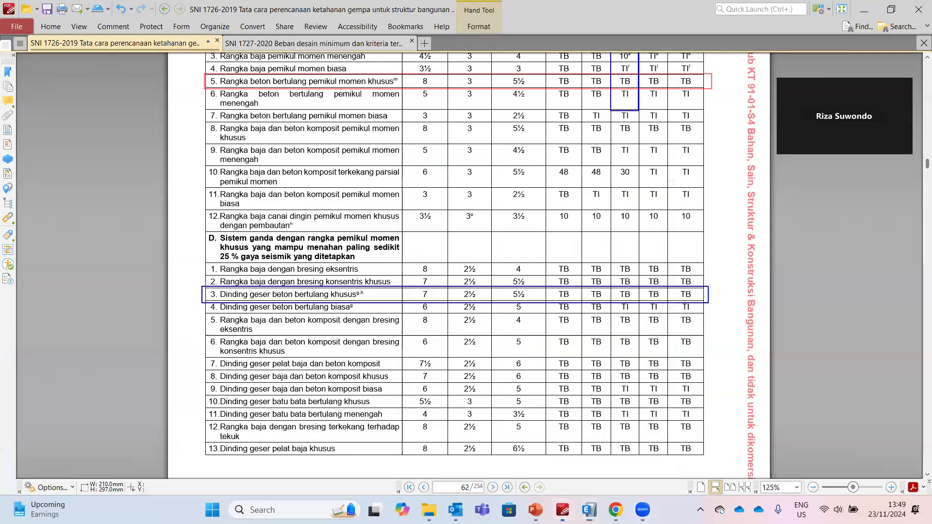
{"action": "left_click", "coordinate": [535, 509]}
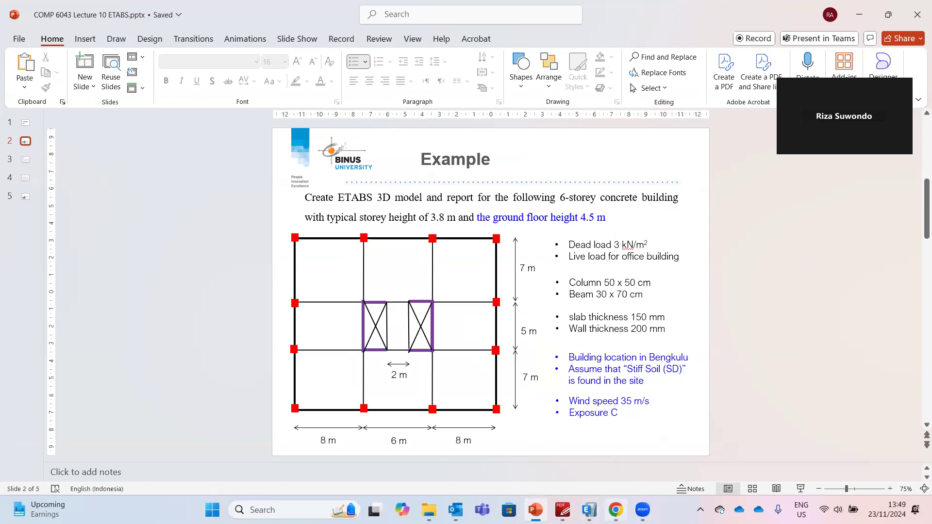
{"action": "left_click", "coordinate": [589, 509]}
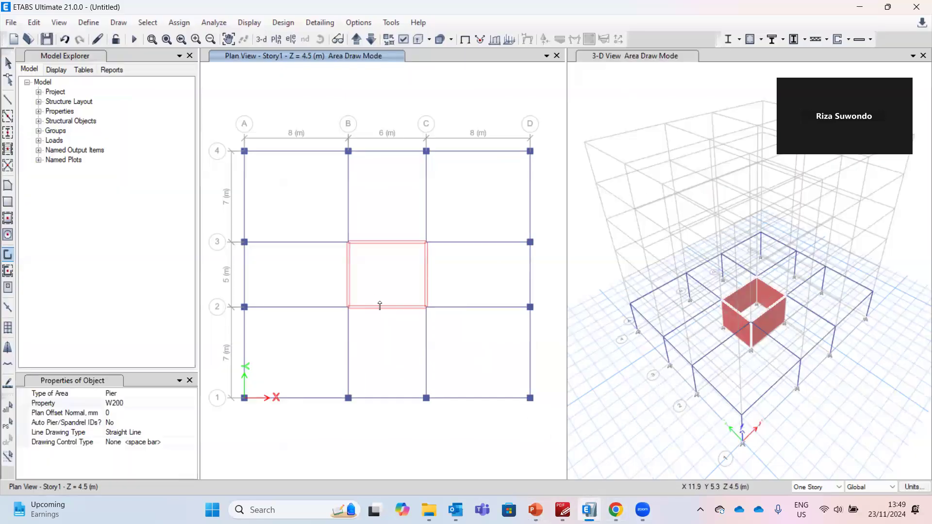
{"action": "key", "text": "Escape"}
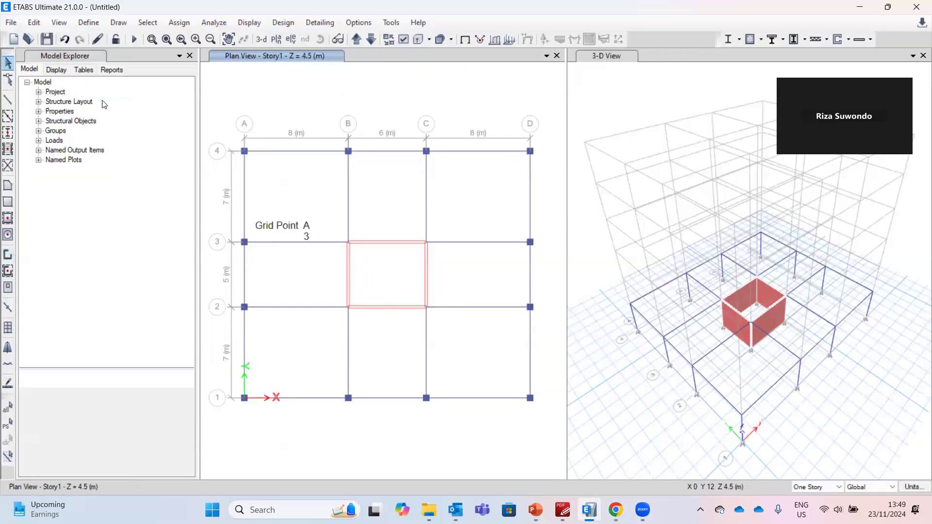
Divide the walls along grids 2 and 3 into 3 by 1 areas
{"action": "left_click_drag", "start_coordinate": [386, 273], "coordinate": [376, 220]}
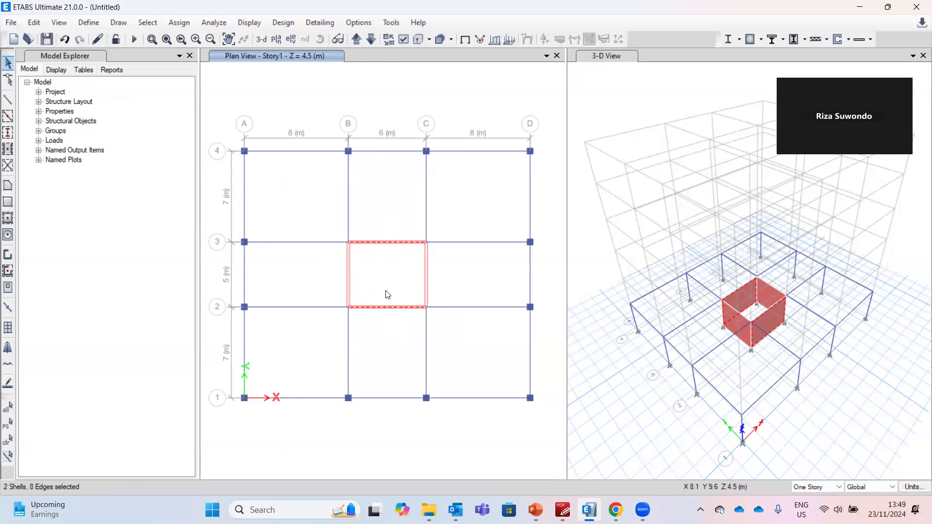
{"action": "left_click_drag", "start_coordinate": [401, 333], "coordinate": [377, 221]}
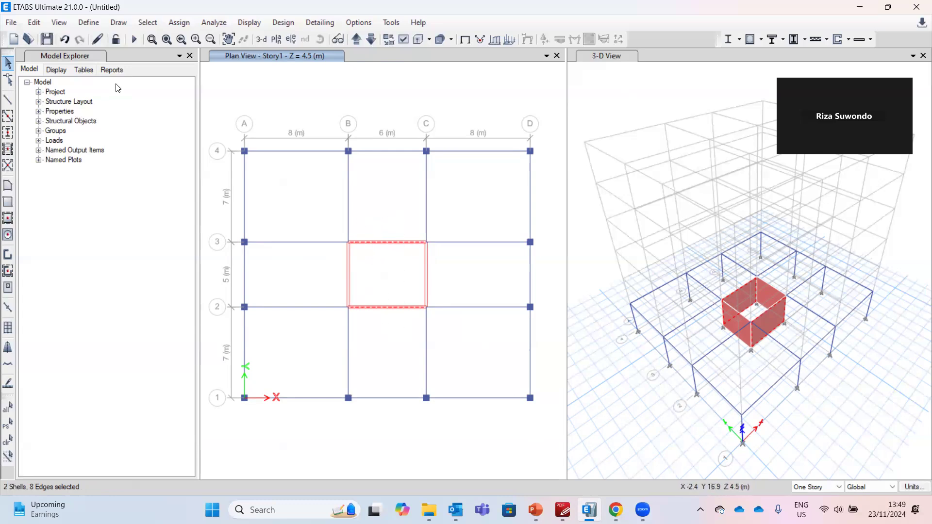
{"action": "left_click", "coordinate": [38, 22]}
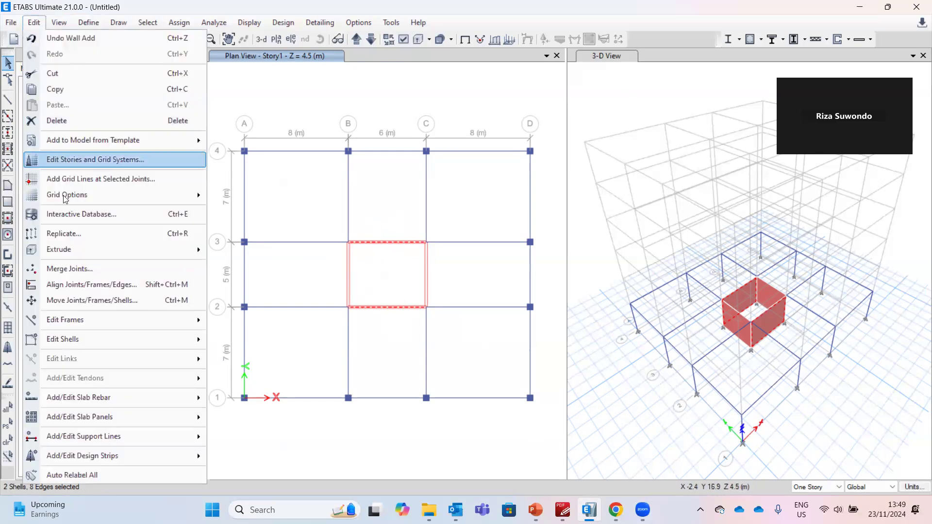
{"action": "mouse_move", "coordinate": [85, 340]}
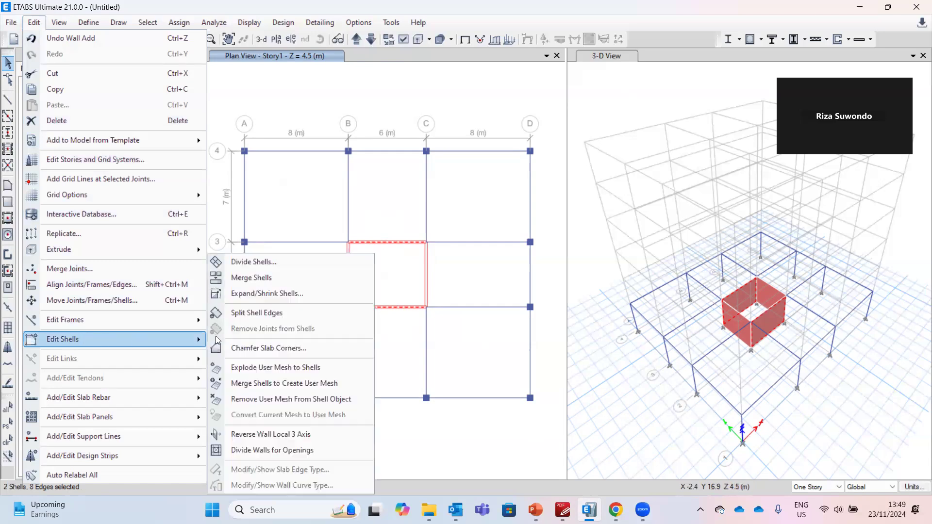
{"action": "left_click", "coordinate": [248, 262]}
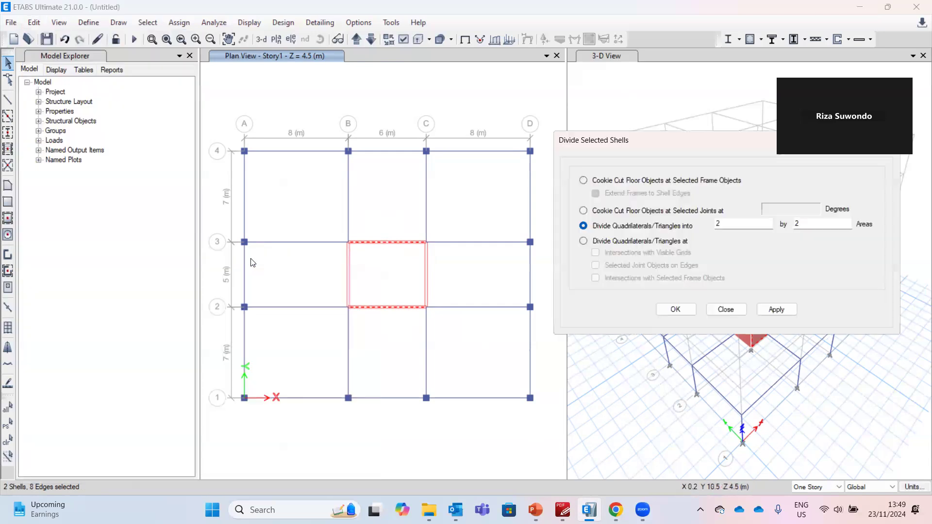
{"action": "double_click", "coordinate": [738, 223]}
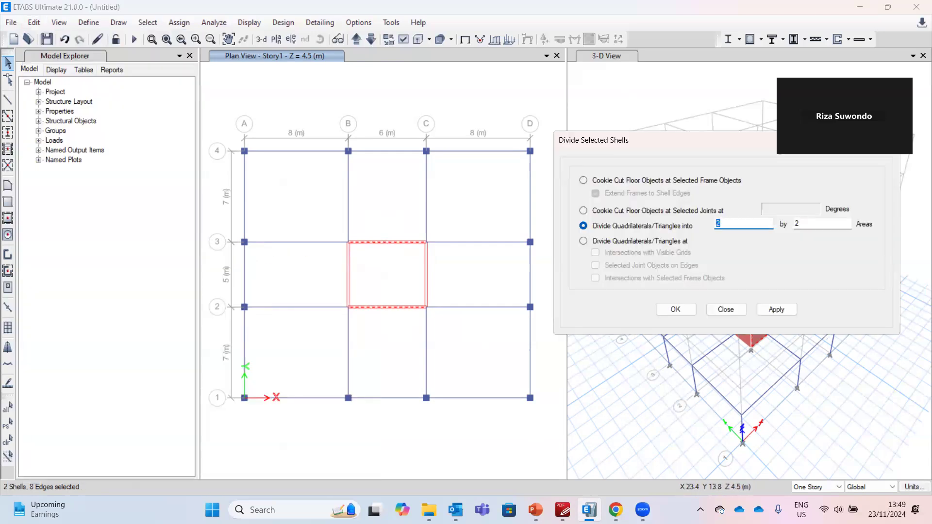
{"action": "left_click", "coordinate": [797, 224]}
{"action": "type", "text": "1"}
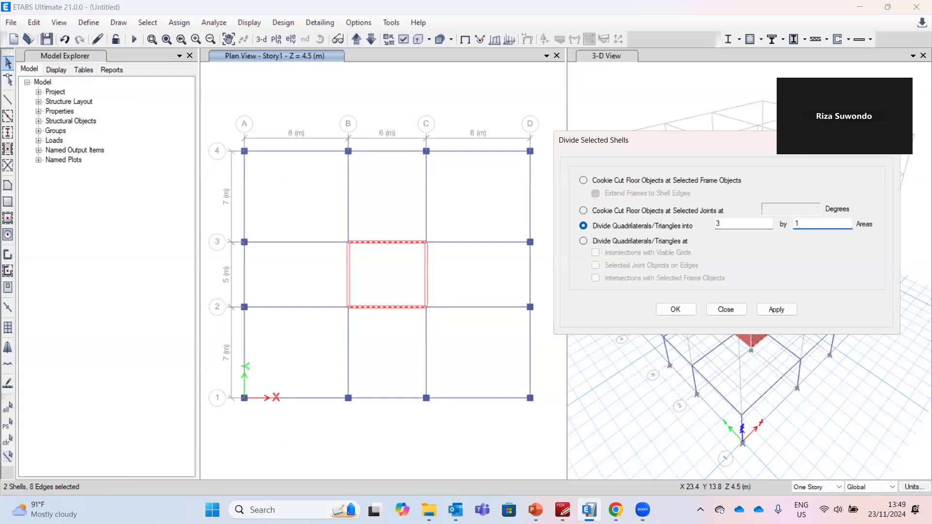
{"action": "left_click", "coordinate": [762, 310]}
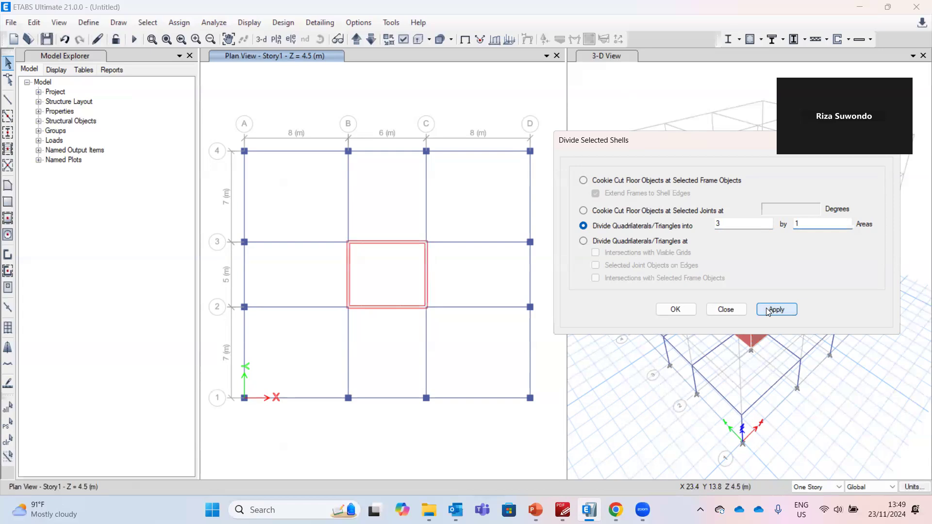
{"action": "left_click", "coordinate": [745, 314]}
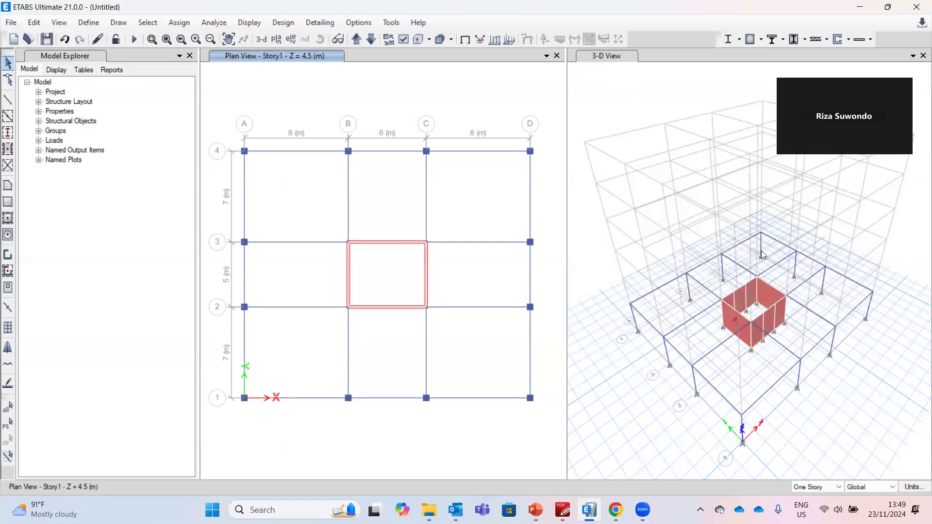
Delete the middle segments of the walls on grids 2 and 3 to leave openings
{"action": "left_click_drag", "start_coordinate": [387, 322], "coordinate": [381, 216]}
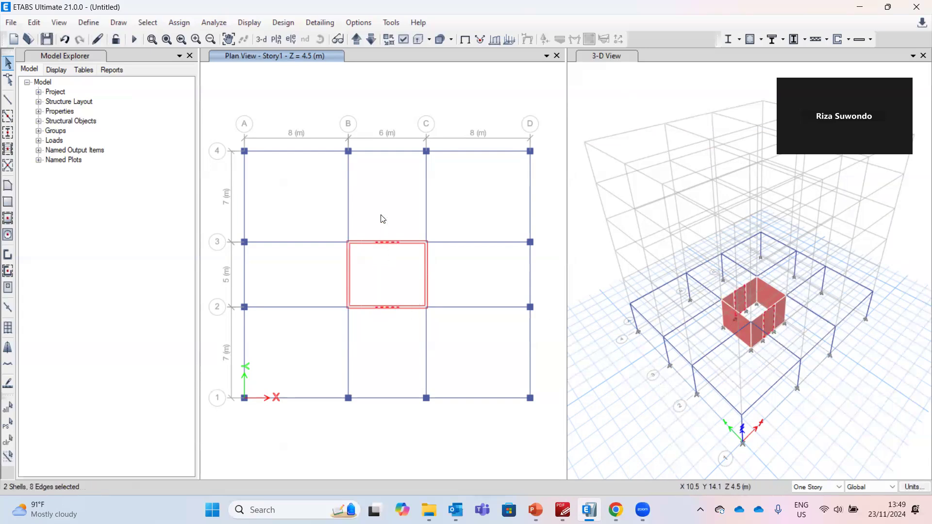
{"action": "left_click", "coordinate": [35, 26]}
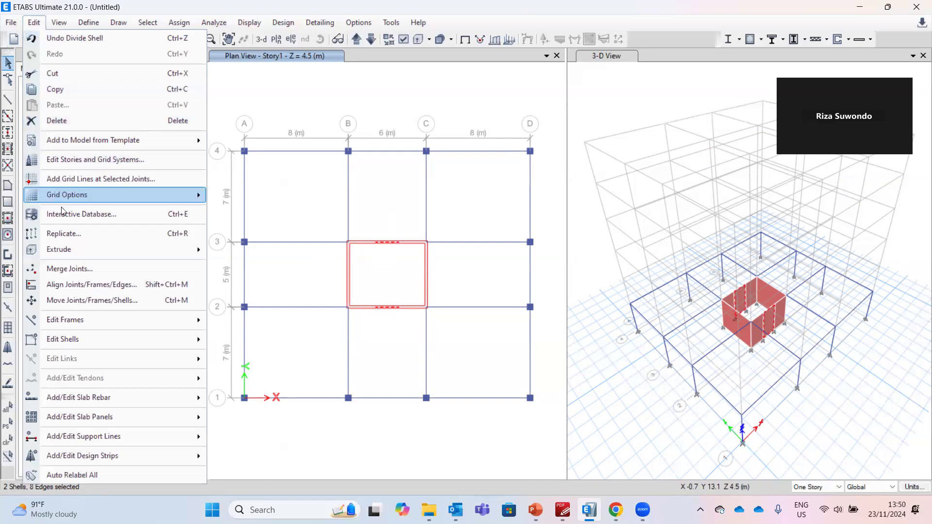
{"action": "left_click", "coordinate": [64, 127]}
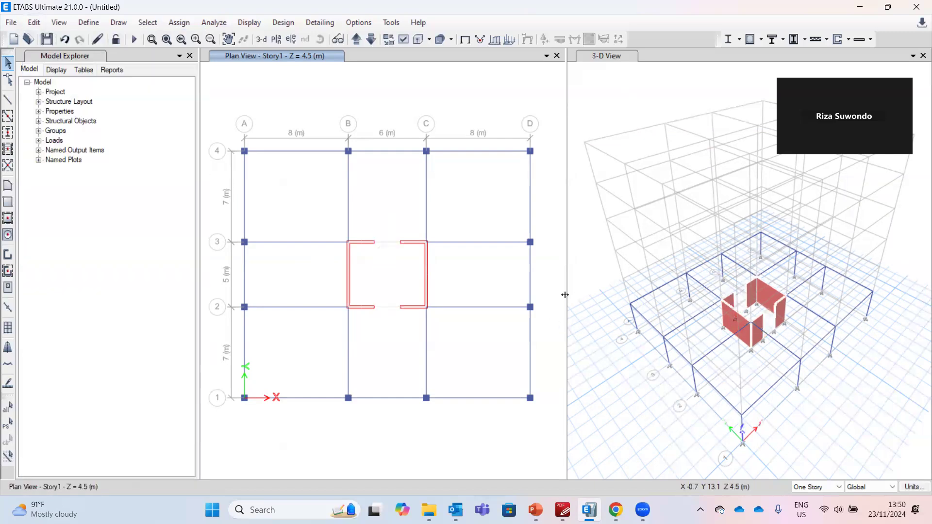
Draw a BEAM across the wall opening on grid 3 between the wall ends
{"action": "left_click", "coordinate": [8, 99]}
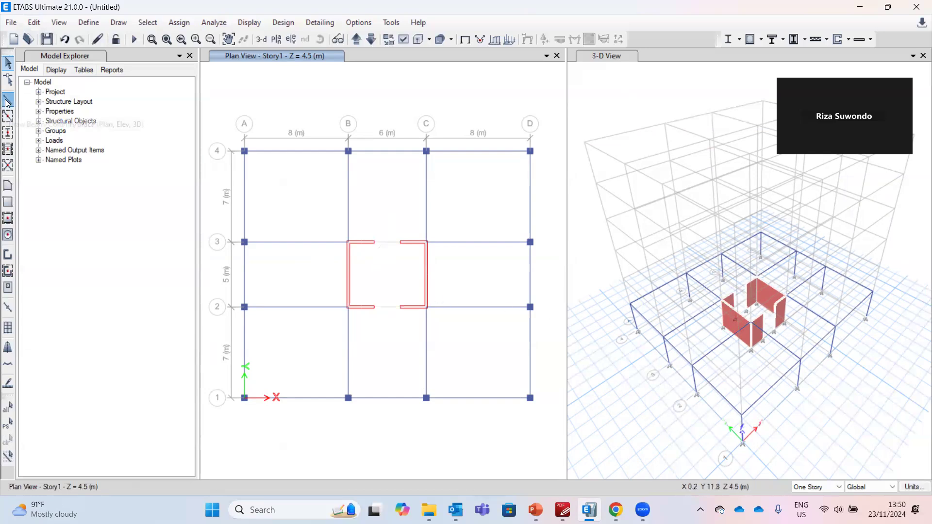
{"action": "left_click", "coordinate": [188, 404]}
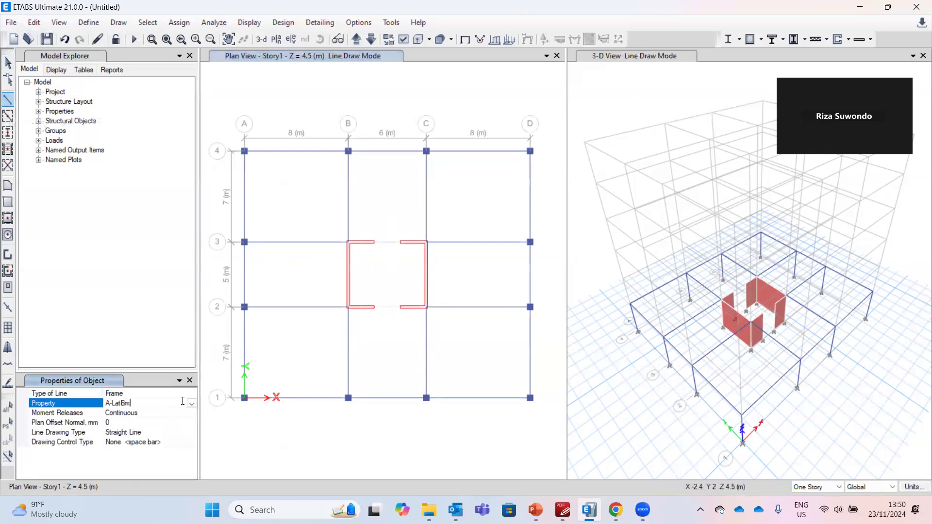
{"action": "left_click", "coordinate": [192, 403]}
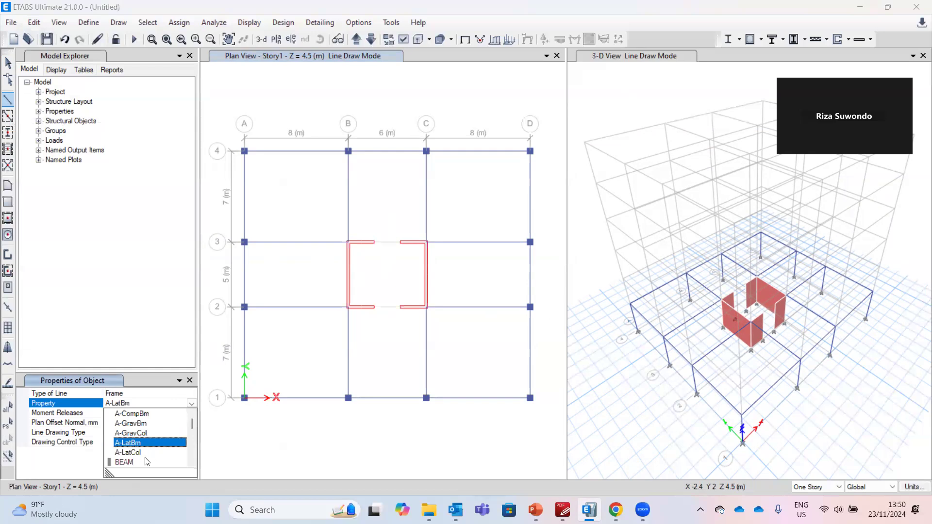
{"action": "left_click", "coordinate": [124, 462]}
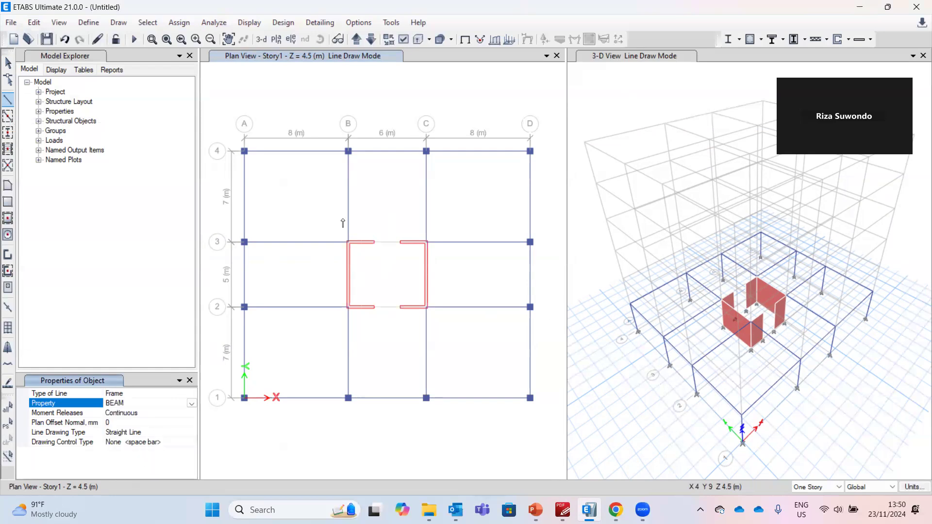
{"action": "left_click", "coordinate": [373, 244]}
{"action": "left_click", "coordinate": [400, 243]}
{"action": "right_click", "coordinate": [417, 203]}
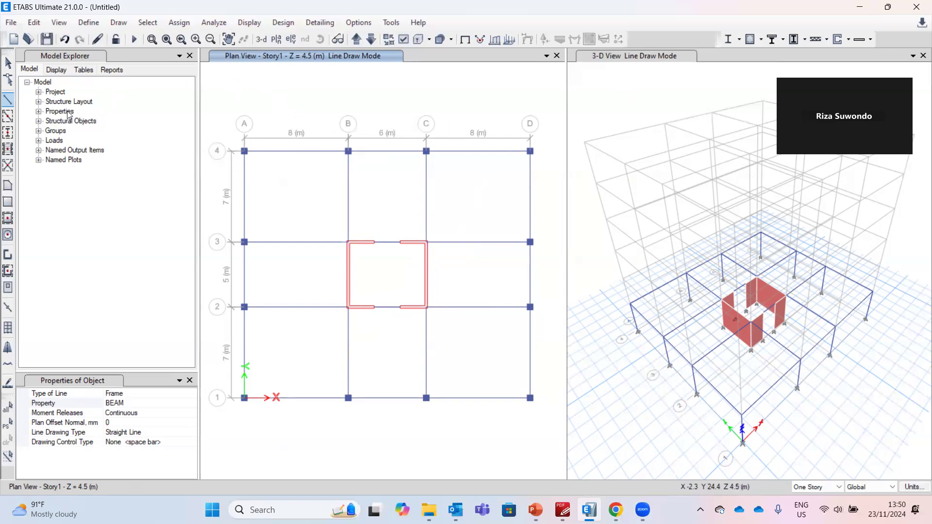
Draw an S150 floor slab over the whole plan from grid intersection A-4 to D-1
{"action": "left_click", "coordinate": [8, 203]}
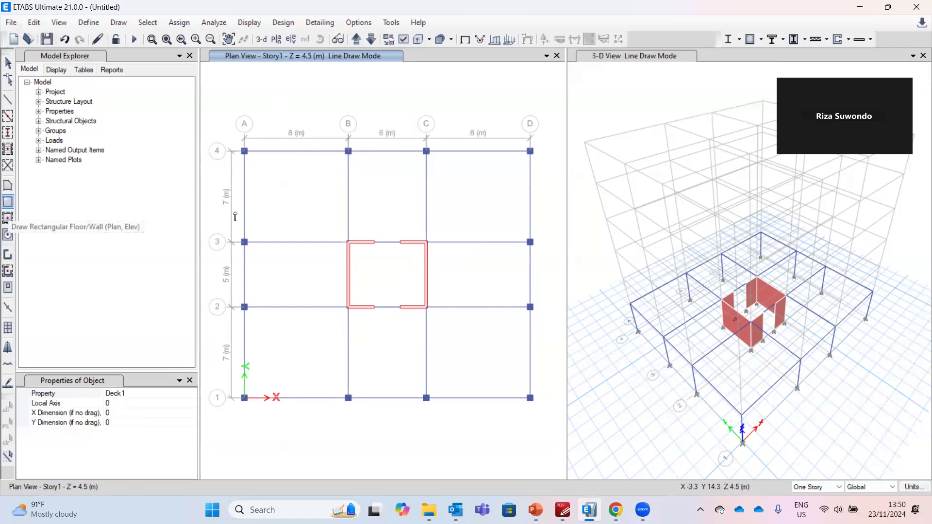
{"action": "left_click", "coordinate": [193, 394]}
{"action": "left_click", "coordinate": [192, 394]}
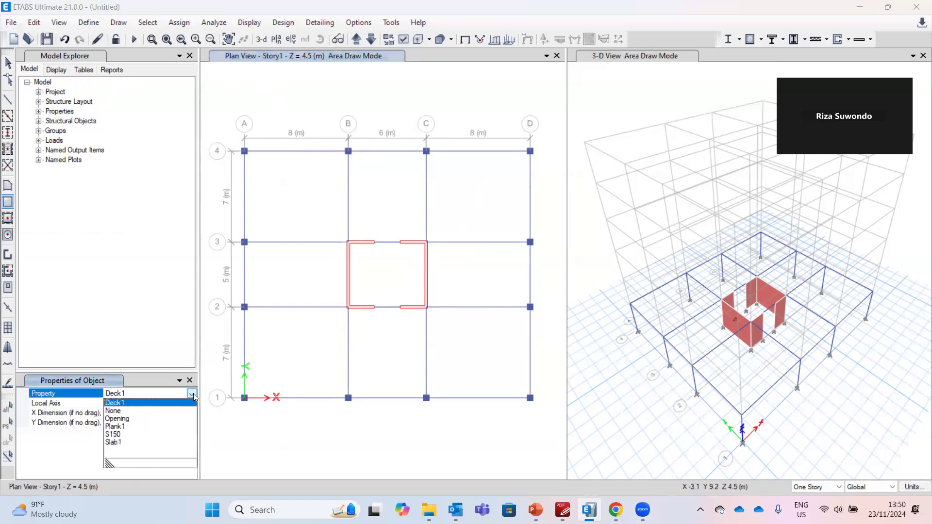
{"action": "left_click", "coordinate": [125, 434]}
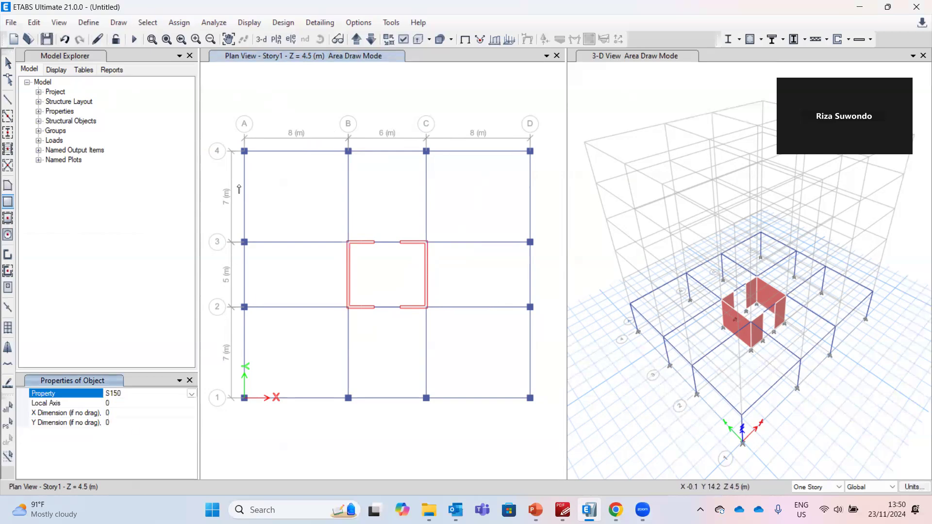
{"action": "left_click", "coordinate": [244, 151]}
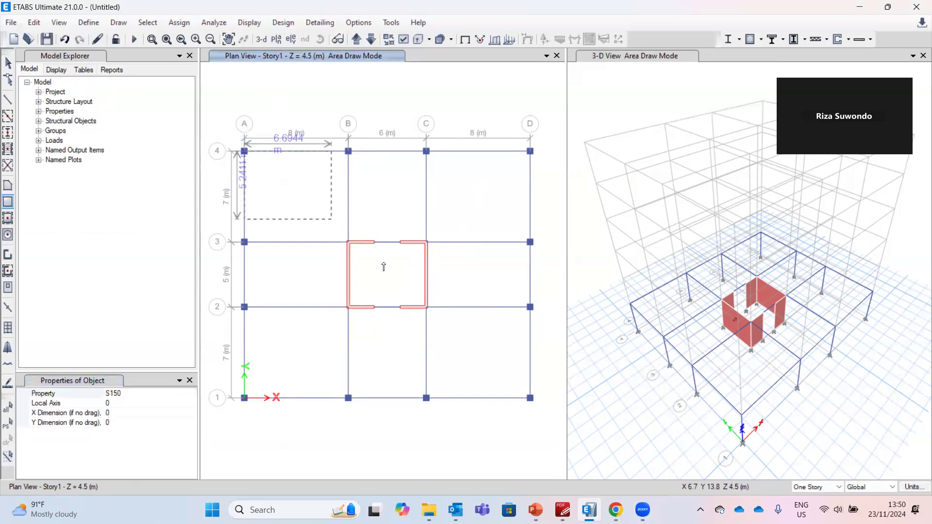
{"action": "left_click", "coordinate": [530, 398]}
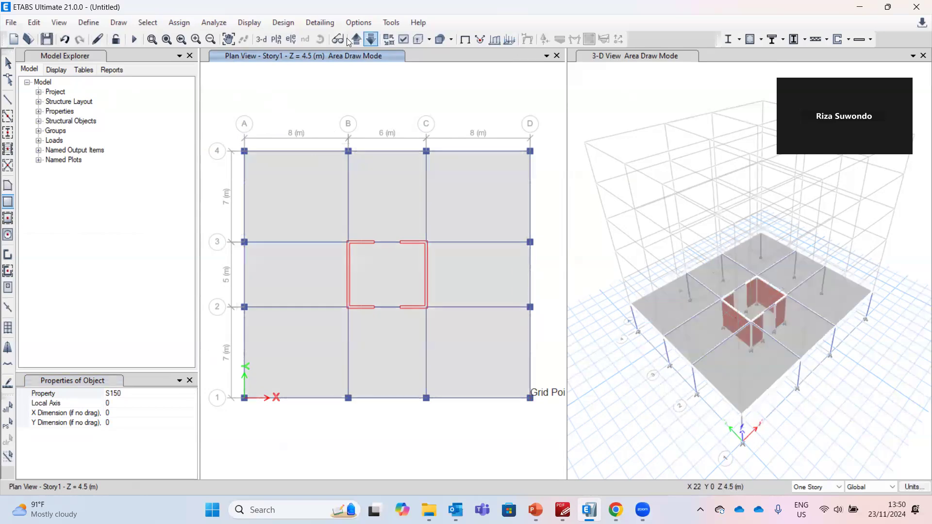
{"action": "left_click", "coordinate": [9, 64]}
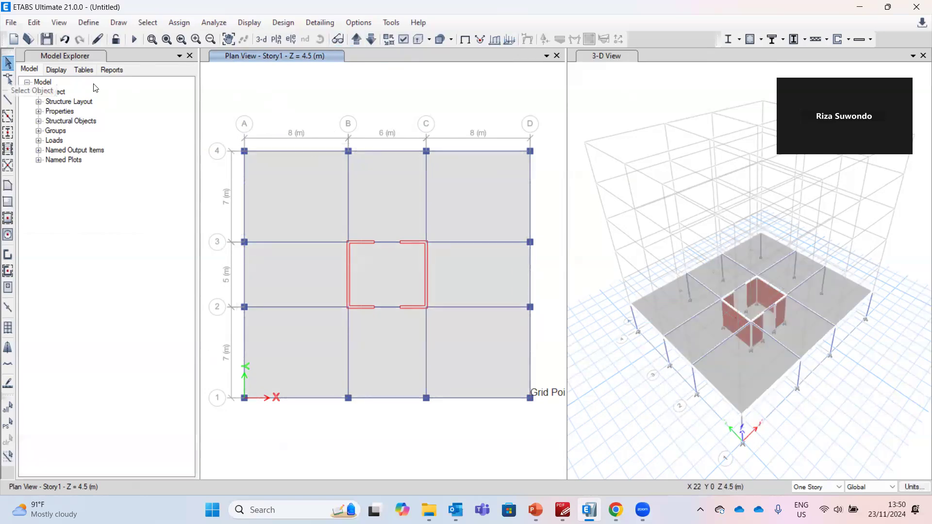
Review the example slide's core layout with its marked openings
{"action": "mouse_move", "coordinate": [616, 510]}
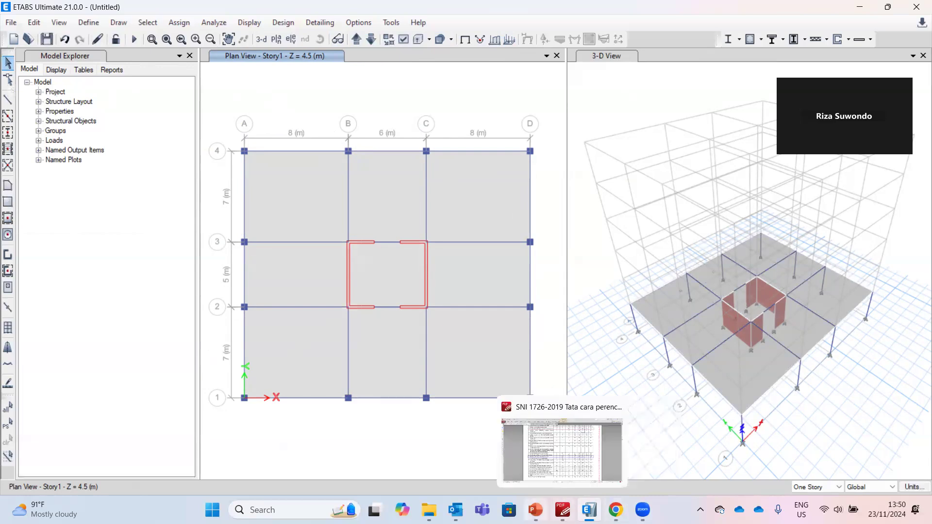
{"action": "mouse_move", "coordinate": [535, 510]}
{"action": "left_click", "coordinate": [536, 449]}
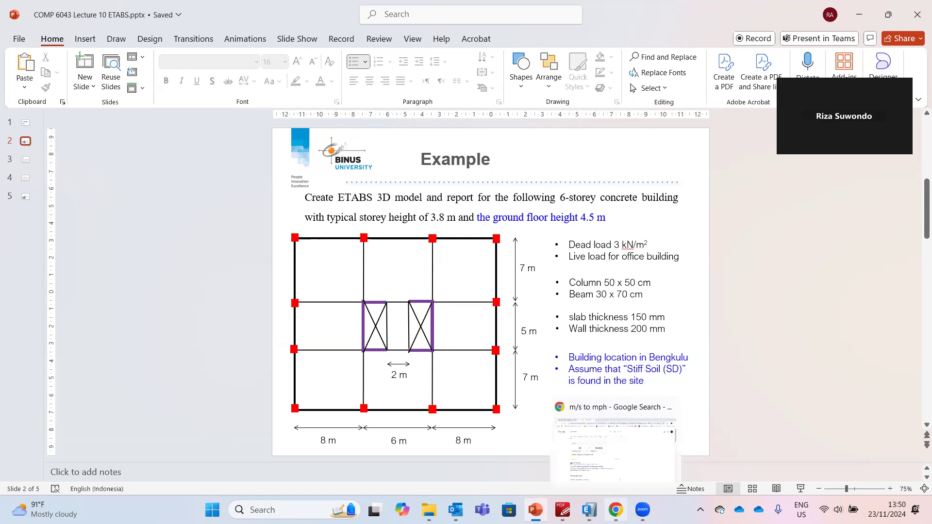
{"action": "left_click", "coordinate": [589, 510]}
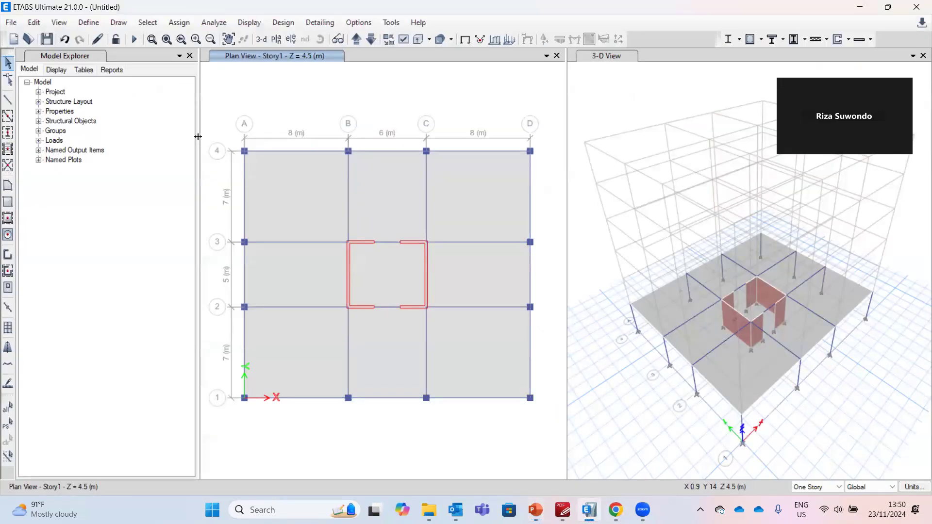
Draw rectangular Opening areas inside both core wall bays between grids 2 and 3
{"action": "left_click", "coordinate": [8, 203]}
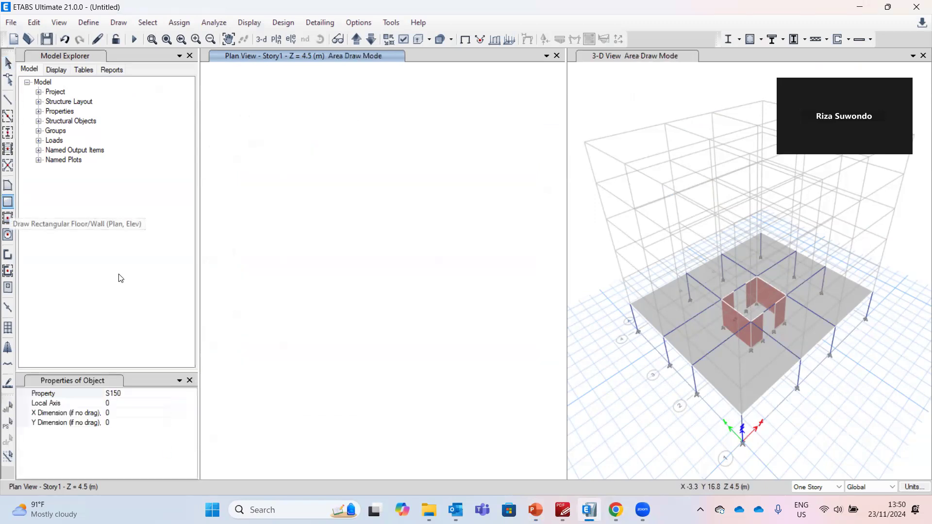
{"action": "left_click", "coordinate": [188, 396]}
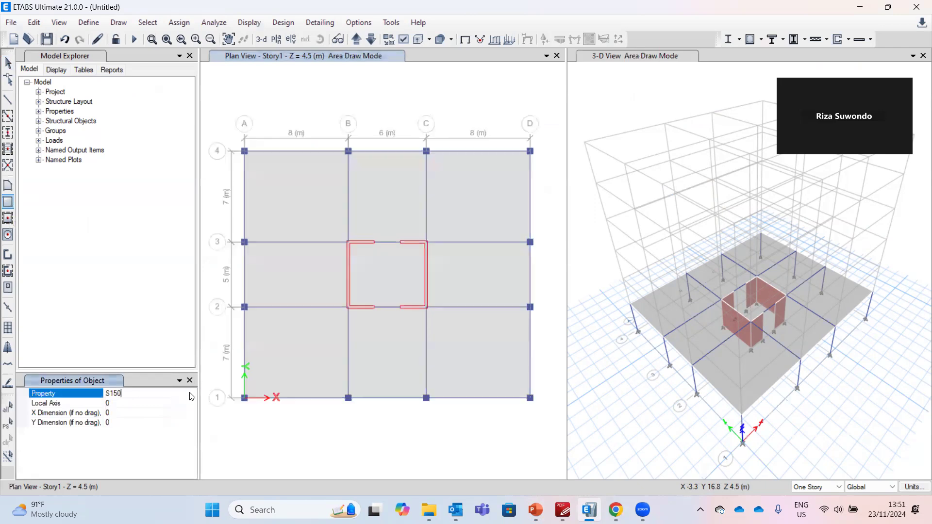
{"action": "left_click", "coordinate": [192, 394]}
{"action": "left_click", "coordinate": [127, 419]}
{"action": "left_click", "coordinate": [349, 242]}
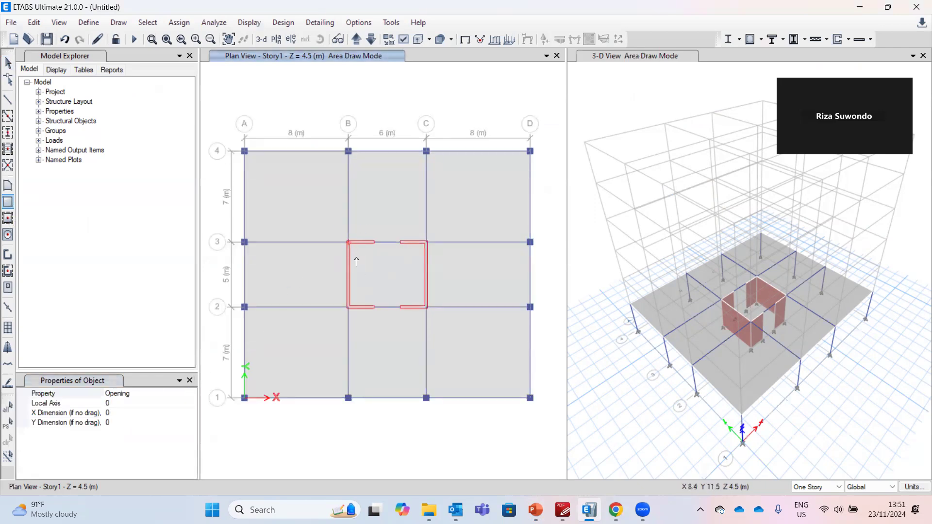
{"action": "left_click", "coordinate": [373, 308]}
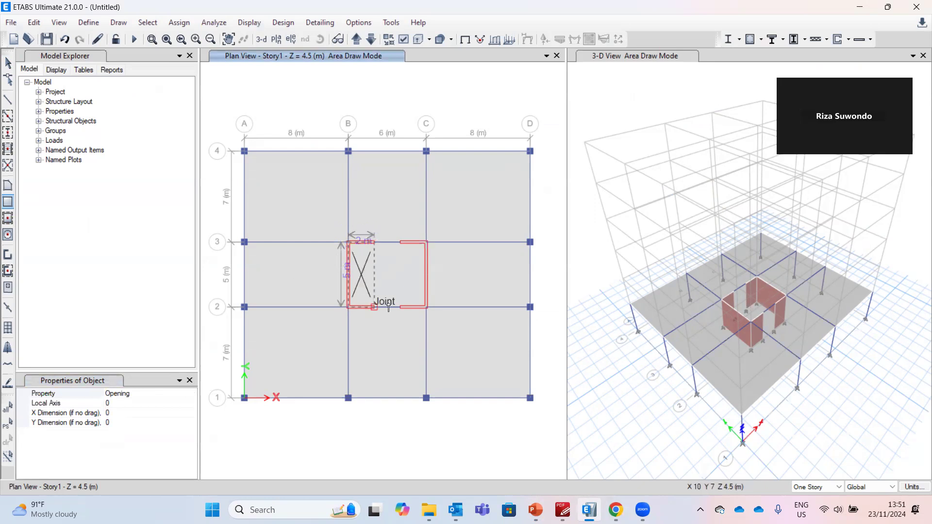
{"action": "left_click", "coordinate": [399, 240]}
{"action": "left_click", "coordinate": [427, 308]}
{"action": "key", "text": "Escape"}
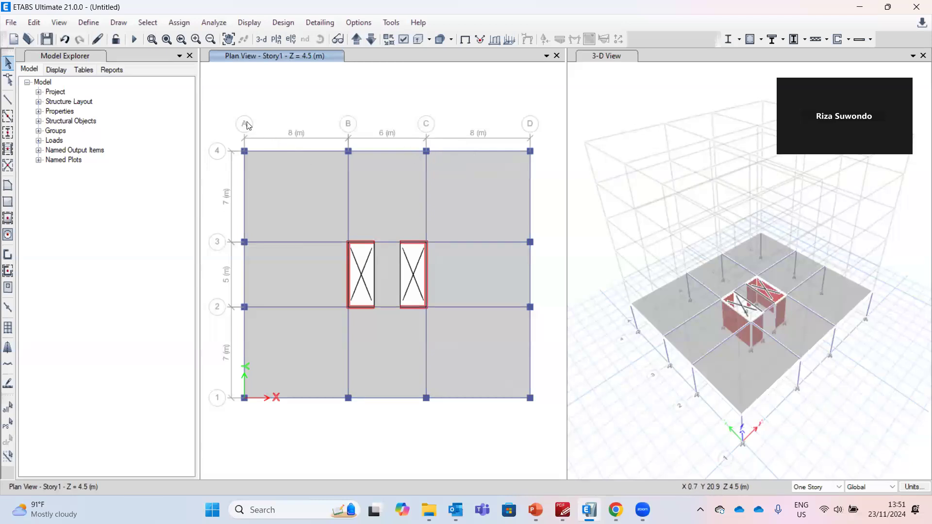
Replicate all Story1 objects onto Story2 through Story6
{"action": "left_click_drag", "start_coordinate": [225, 101], "coordinate": [548, 421]}
{"action": "left_click", "coordinate": [33, 22]}
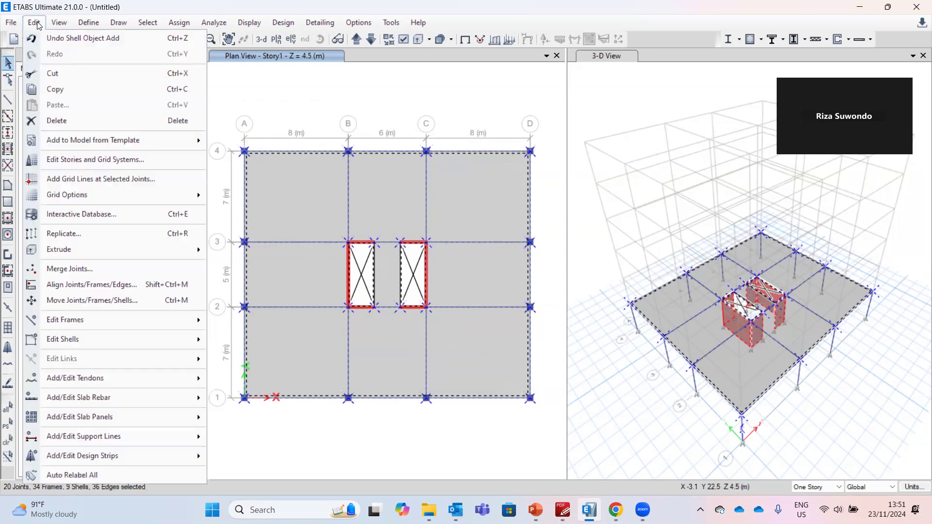
{"action": "left_click", "coordinate": [64, 235]}
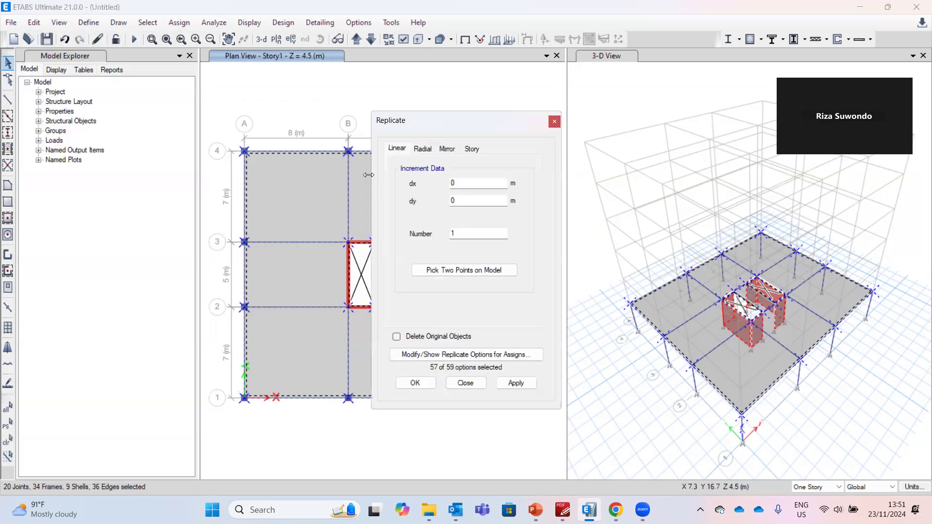
{"action": "left_click", "coordinate": [467, 148]}
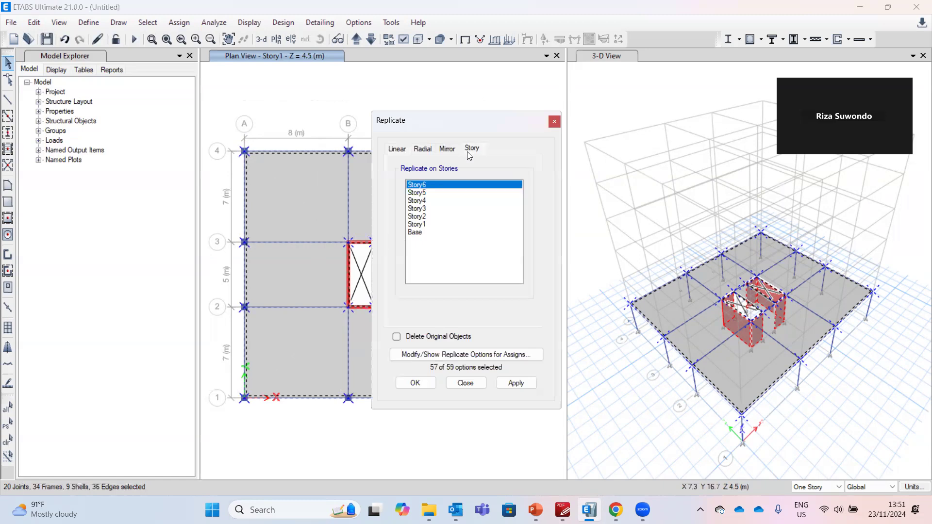
{"action": "left_click", "coordinate": [432, 216], "text": "shift"}
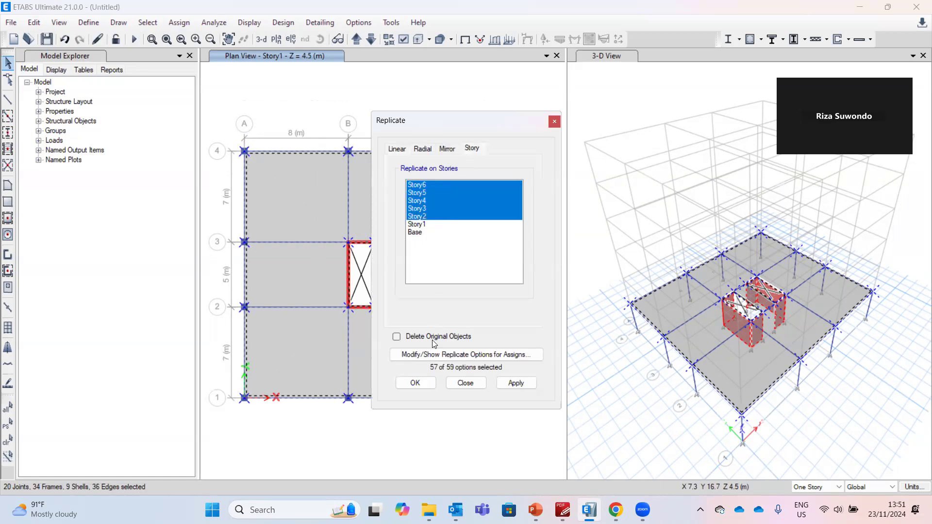
{"action": "left_click", "coordinate": [430, 383]}
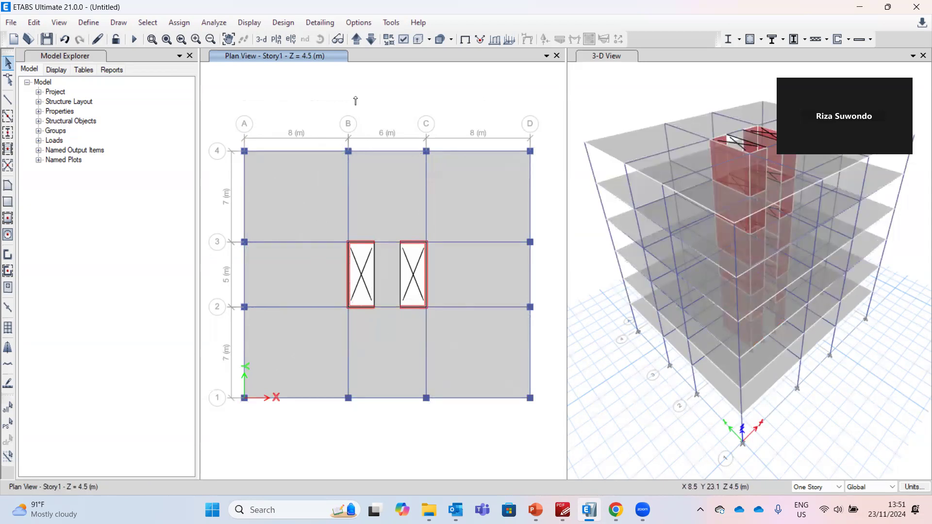
Assign fixed restraints to all joints at the Base level
{"action": "left_click", "coordinate": [370, 40]}
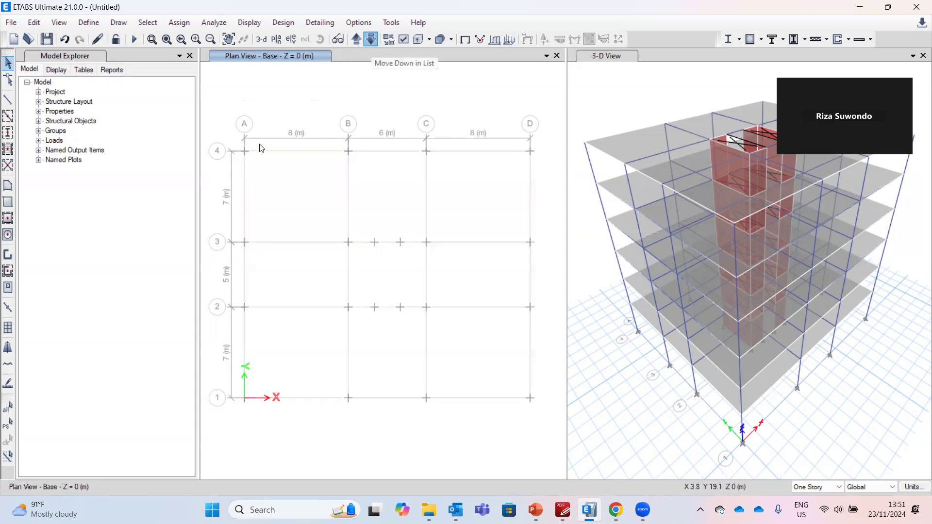
{"action": "left_click_drag", "start_coordinate": [226, 111], "coordinate": [545, 418]}
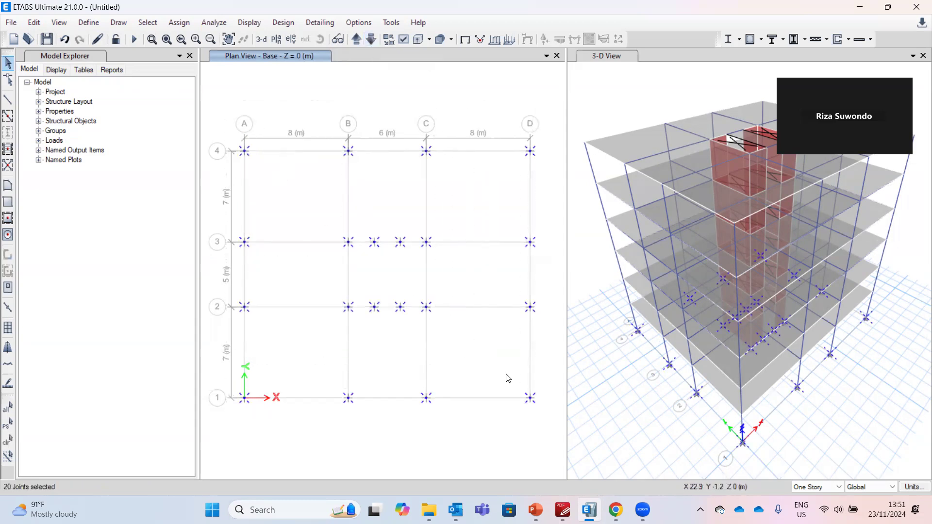
{"action": "left_click", "coordinate": [178, 26]}
{"action": "mouse_move", "coordinate": [182, 39]}
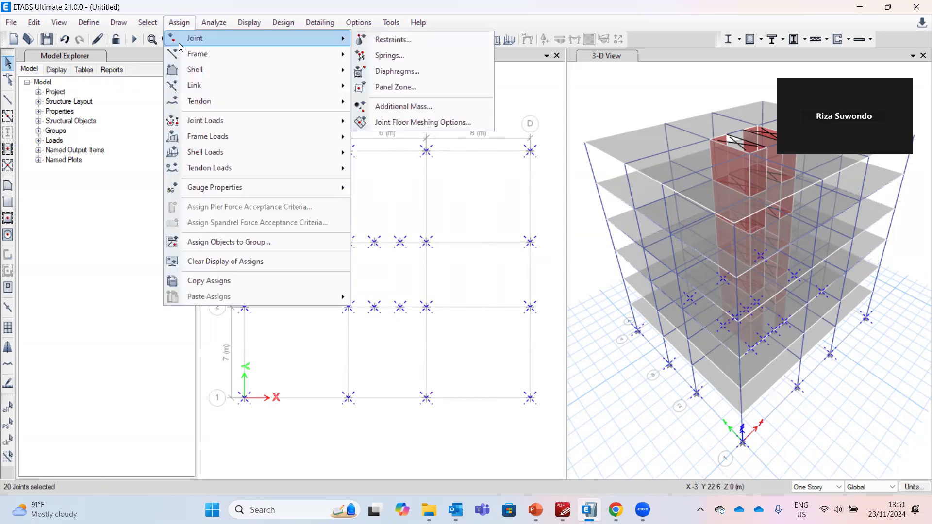
{"action": "left_click", "coordinate": [389, 39]}
{"action": "left_click", "coordinate": [423, 295]}
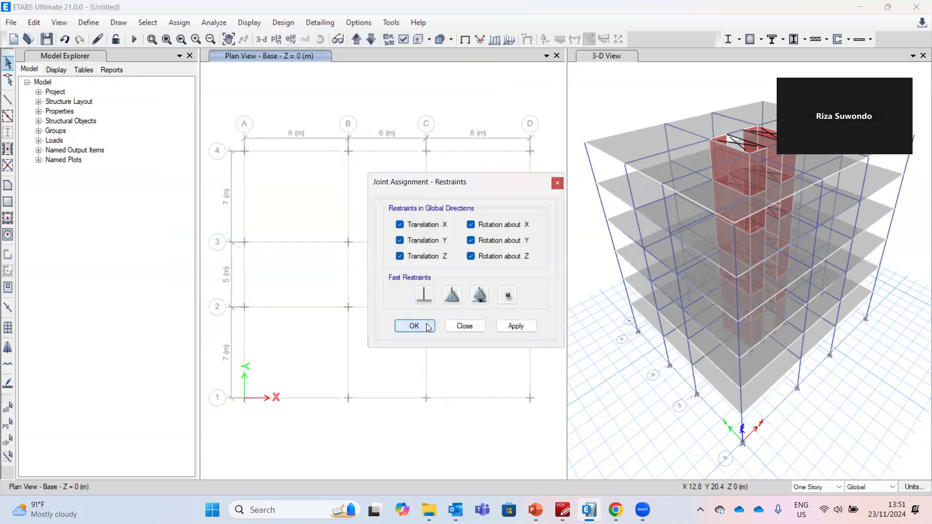
{"action": "left_click", "coordinate": [414, 326]}
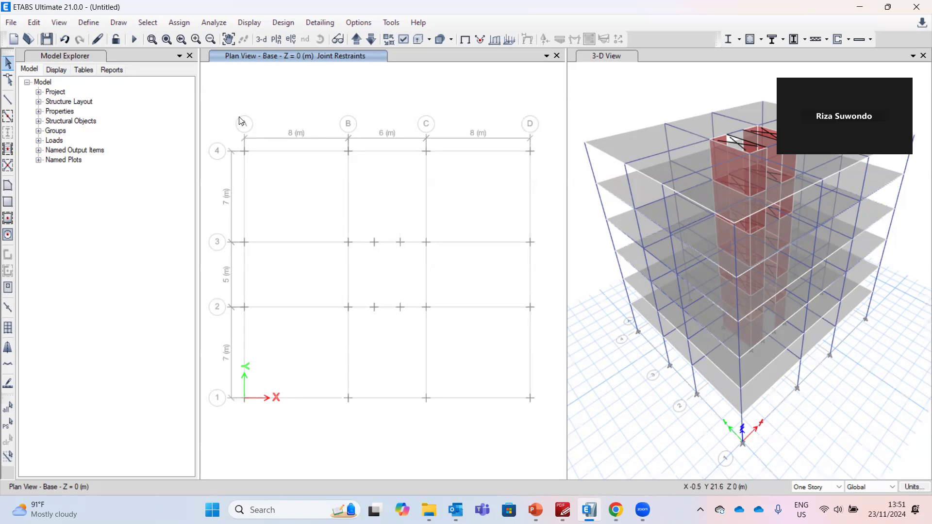
Add a Seismic load pattern named EX with ASCE 7-16 auto lateral load
{"action": "left_click", "coordinate": [89, 23]}
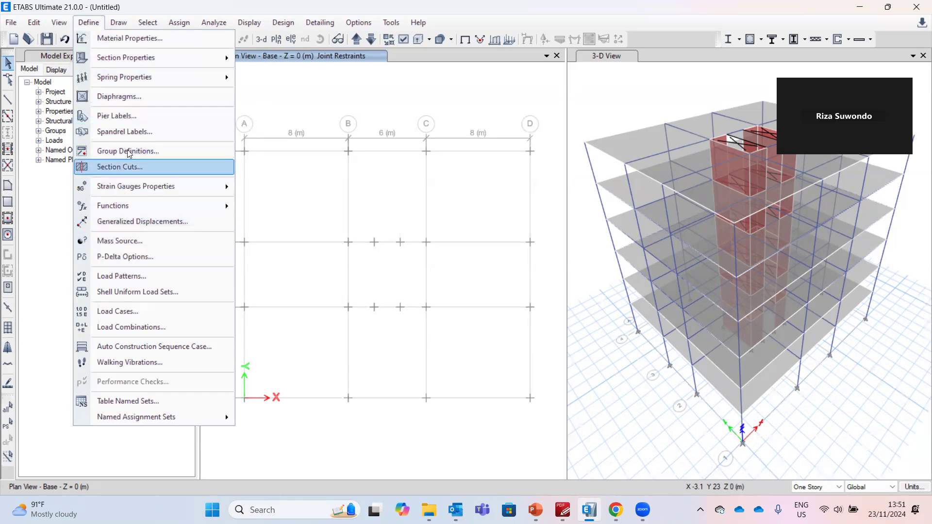
{"action": "left_click", "coordinate": [130, 276]}
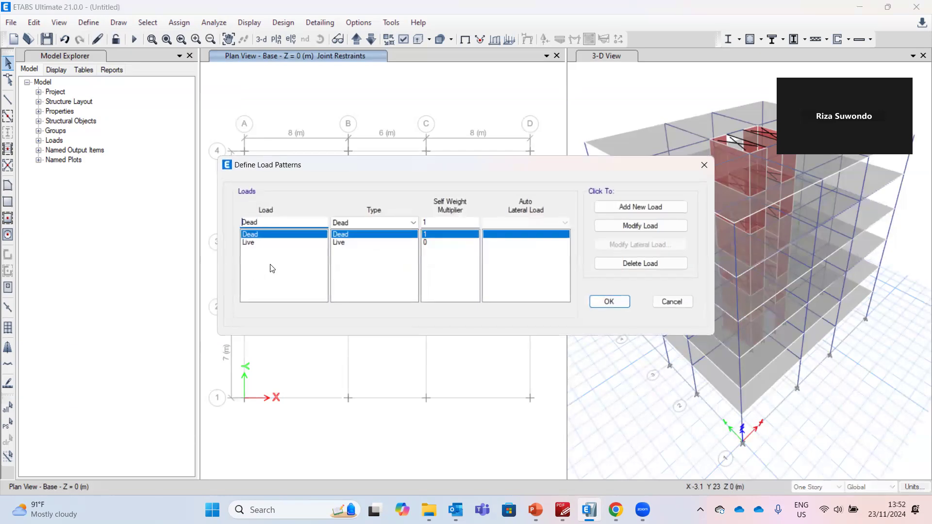
{"action": "left_click", "coordinate": [301, 242]}
{"action": "left_click", "coordinate": [351, 234]}
{"action": "left_click", "coordinate": [352, 240]}
{"action": "left_click", "coordinate": [352, 233]}
{"action": "left_click", "coordinate": [352, 240]}
{"action": "left_click", "coordinate": [294, 221]}
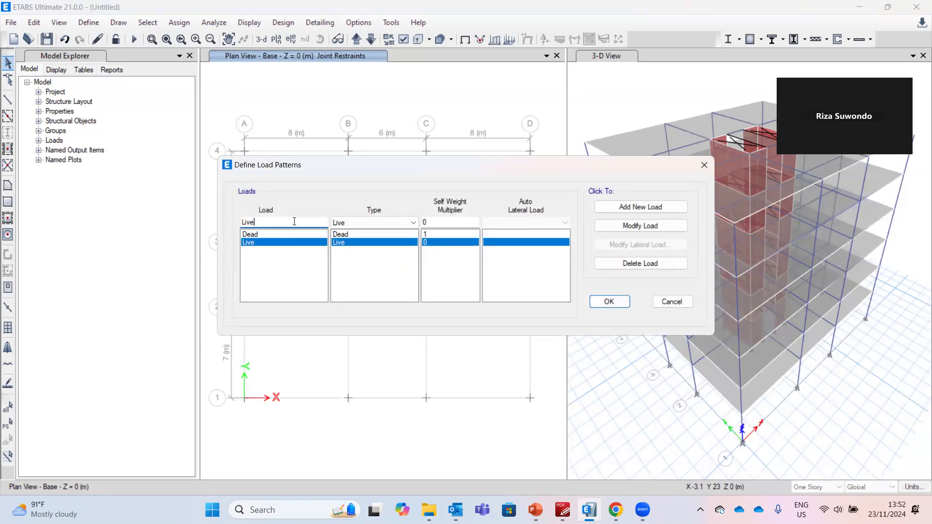
{"action": "double_click", "coordinate": [294, 221]}
{"action": "type", "text": "EX"}
{"action": "left_click", "coordinate": [398, 222]}
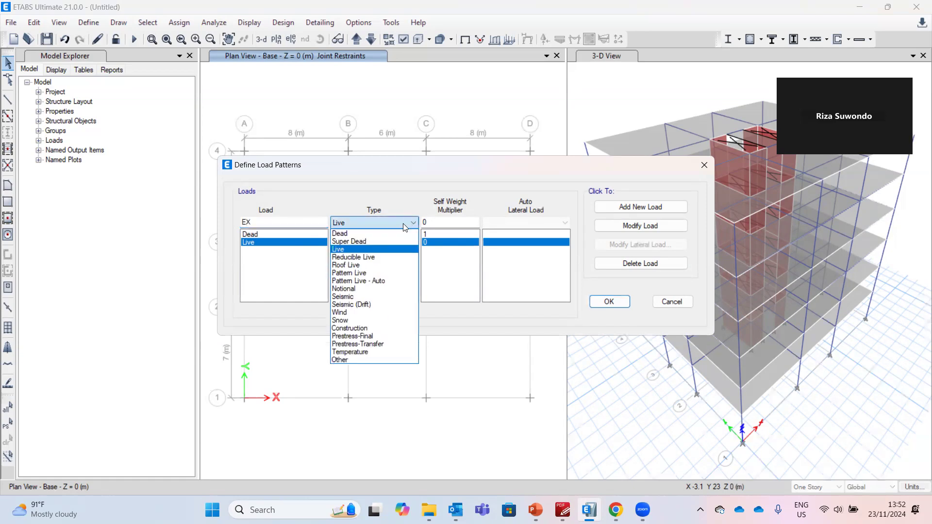
{"action": "left_click", "coordinate": [378, 296]}
{"action": "left_click", "coordinate": [488, 223]}
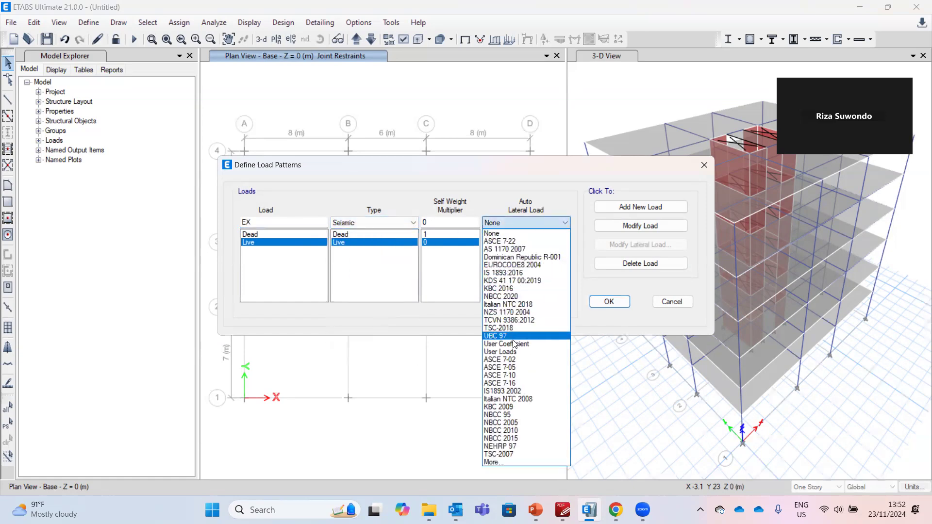
{"action": "left_click", "coordinate": [516, 384]}
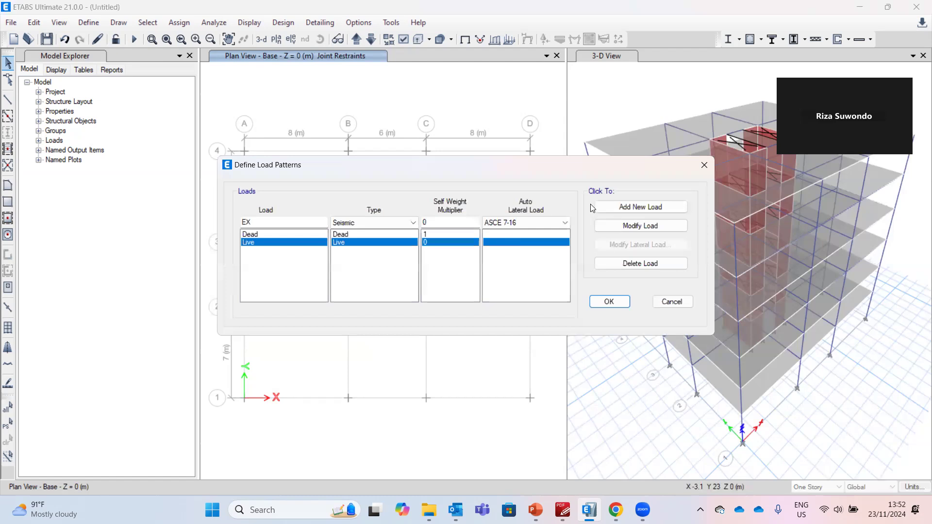
{"action": "left_click", "coordinate": [616, 208]}
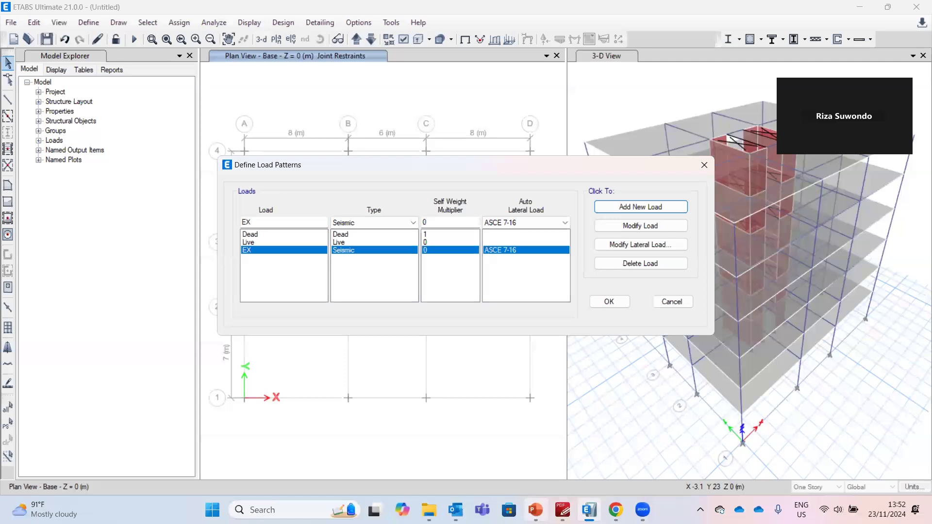
Review the example slide's wind speed and exposure data
{"action": "left_click", "coordinate": [536, 510]}
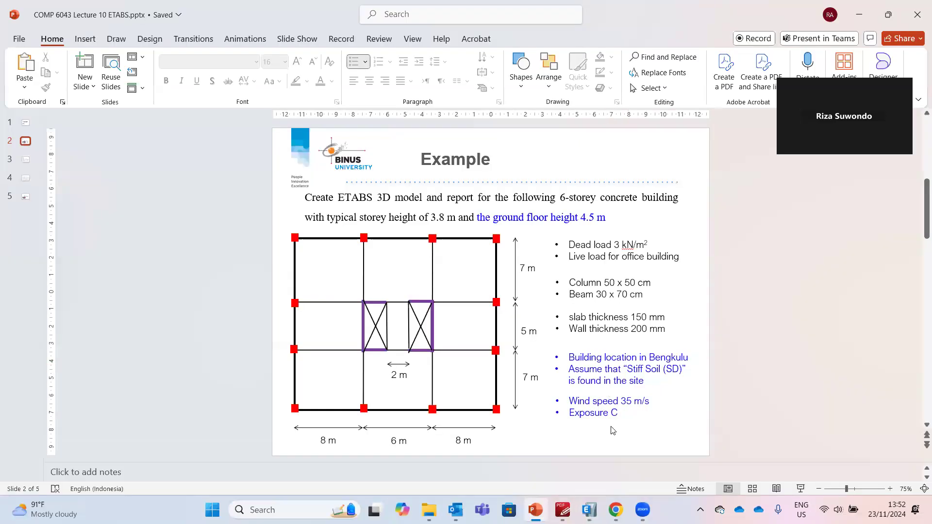
{"action": "left_click", "coordinate": [616, 509]}
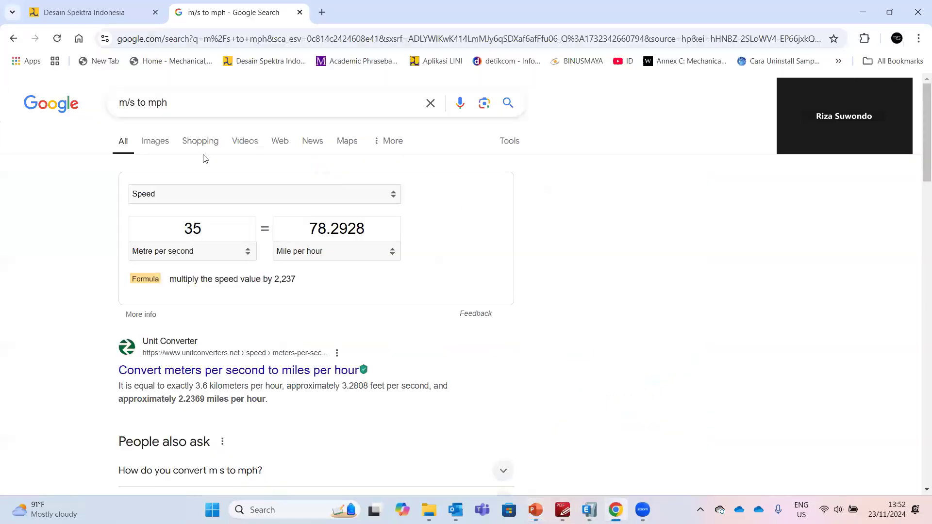
Look up the Indonesian design spectrum parameters for Bengkulu with site class SD - Tanah Sedang
{"action": "left_click", "coordinate": [109, 14]}
{"action": "left_click", "coordinate": [88, 119]}
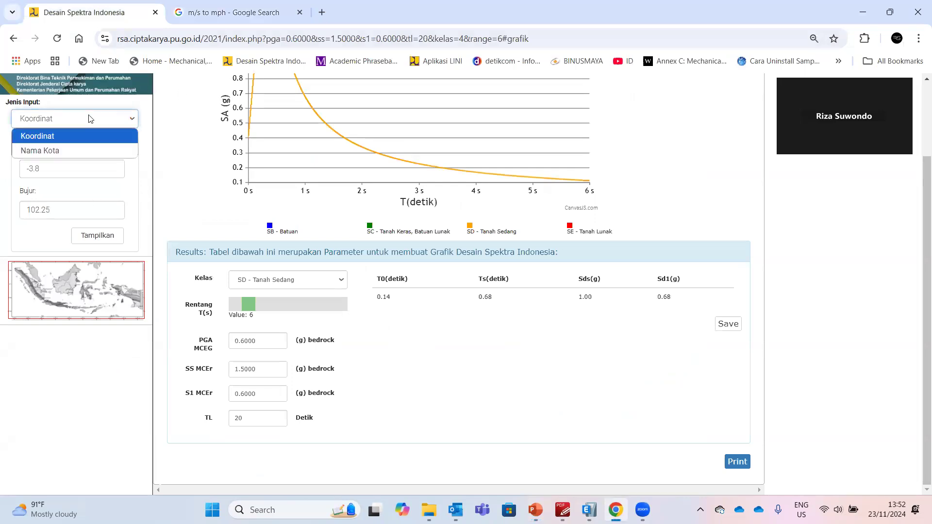
{"action": "left_click", "coordinate": [84, 150]}
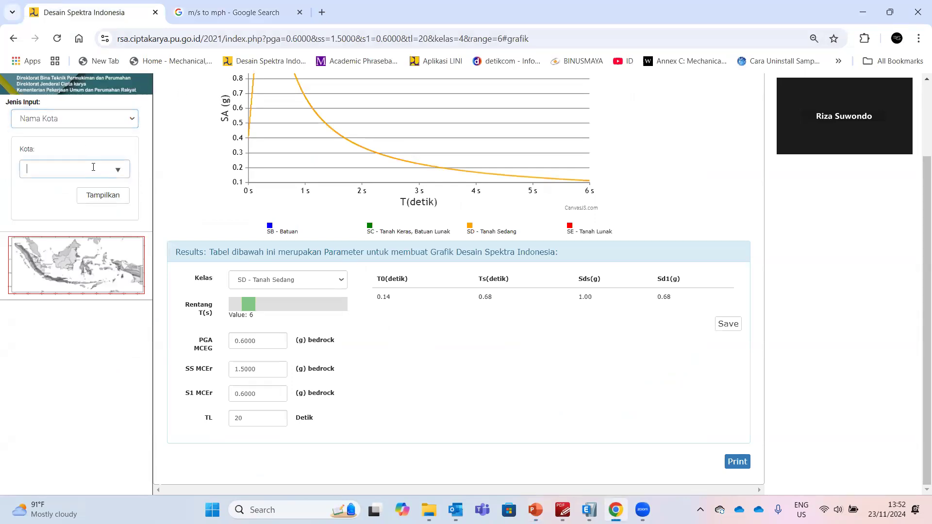
{"action": "left_click", "coordinate": [97, 167]}
{"action": "type", "text": "BENG"}
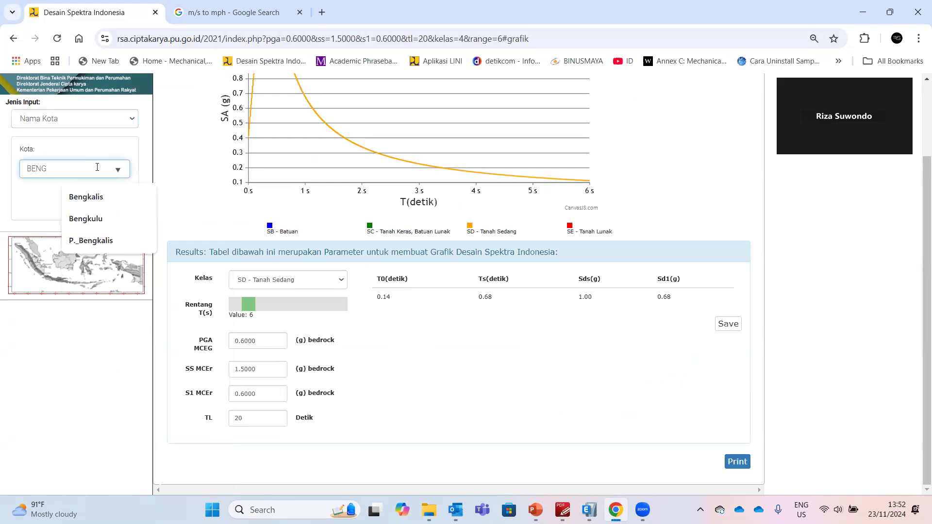
{"action": "left_click", "coordinate": [124, 219]}
{"action": "left_click", "coordinate": [103, 194]}
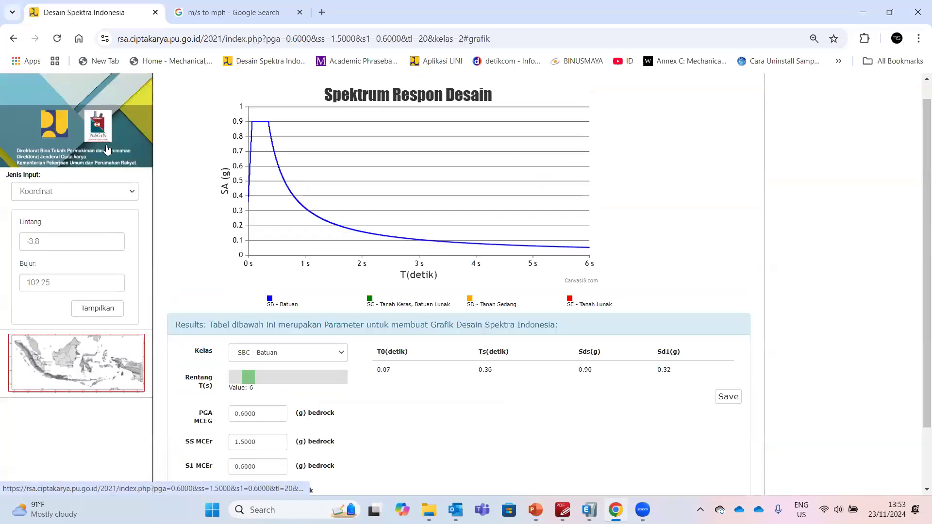
{"action": "scroll", "coordinate": [267, 245], "scroll_direction": "down", "scroll_amount": 2}
{"action": "left_click", "coordinate": [279, 280]}
{"action": "left_click", "coordinate": [276, 337]}
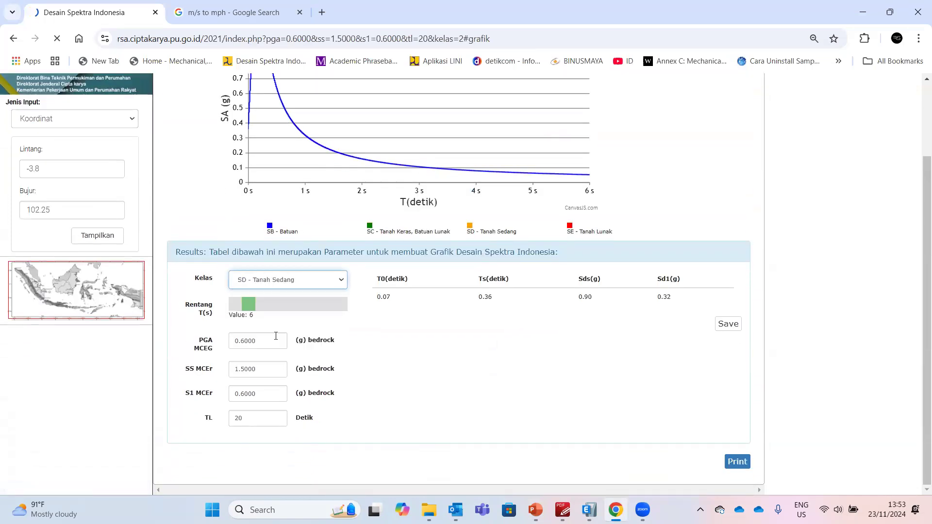
{"action": "scroll", "coordinate": [272, 311], "scroll_direction": "down", "scroll_amount": 2}
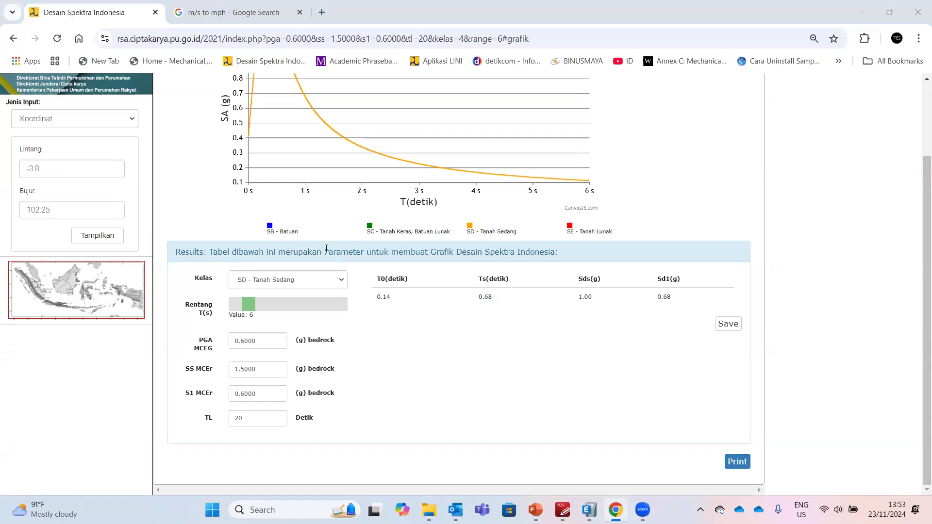
Limit the EX seismic load to X Dir without eccentricity and set Ct, x to 0.016; 0.9
{"action": "key", "text": "alt+Tab"}
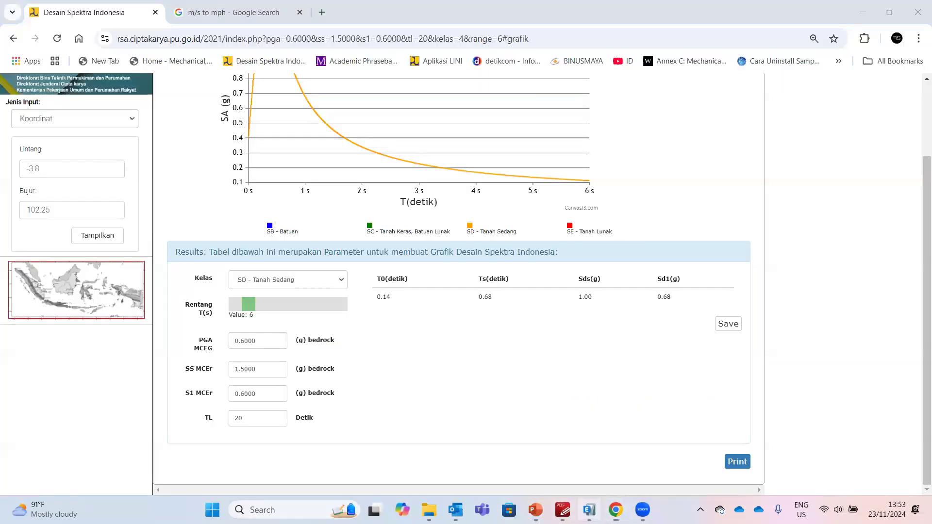
{"action": "left_click", "coordinate": [589, 510]}
{"action": "left_click", "coordinate": [608, 244]}
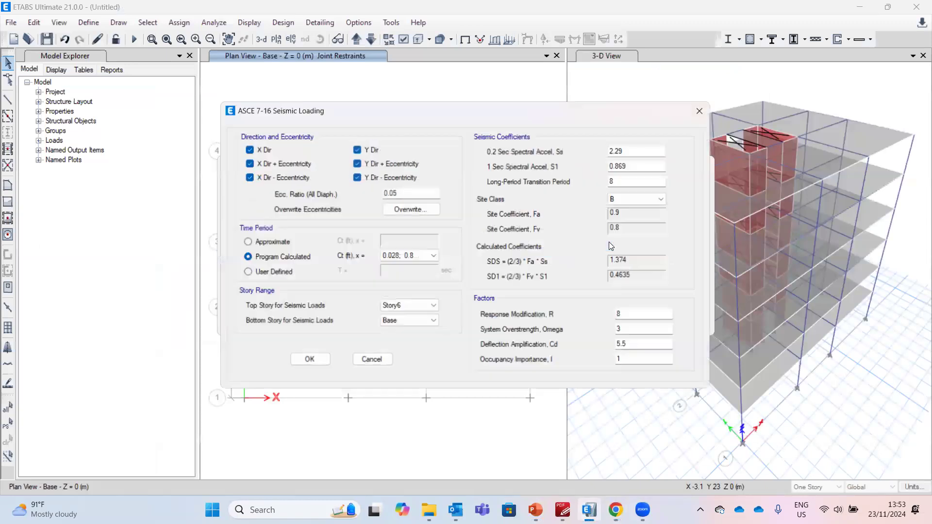
{"action": "left_click", "coordinate": [292, 165]}
{"action": "left_click", "coordinate": [291, 176]}
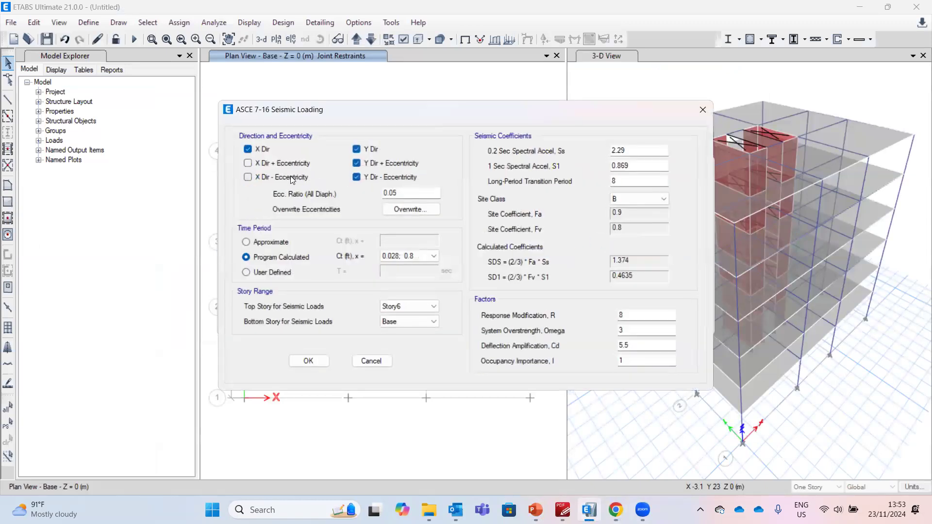
{"action": "left_click", "coordinate": [362, 149]}
{"action": "left_click", "coordinate": [364, 163]}
{"action": "left_click", "coordinate": [367, 178]}
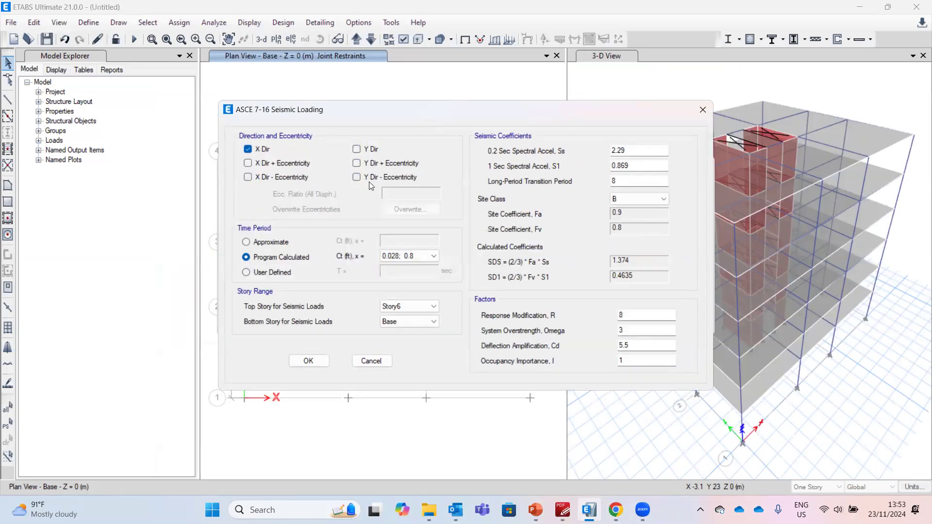
{"action": "left_click", "coordinate": [397, 261]}
{"action": "left_click", "coordinate": [403, 275]}
Enter Ss 1.5, S1 0.6, long-period transition period 20 and site class D for EX
{"action": "left_click_drag", "start_coordinate": [632, 154], "coordinate": [584, 154]}
{"action": "key", "text": "alt+Tab"}
{"action": "key", "text": "alt+Tab"}
{"action": "type", "text": "1.5"}
{"action": "key", "text": "Tab"}
{"action": "type", "text": "0.6"}
{"action": "key", "text": "Tab"}
{"action": "type", "text": "2"}
{"action": "left_click", "coordinate": [651, 199]}
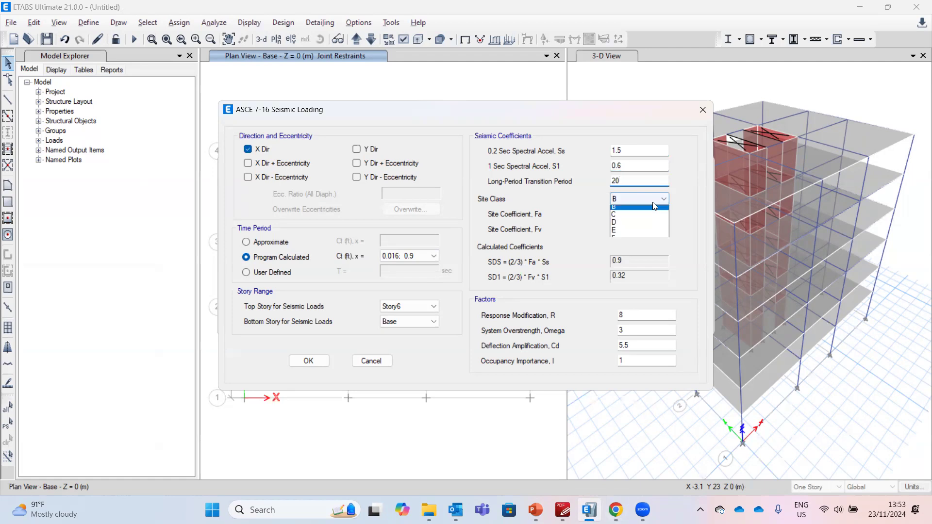
{"action": "left_click", "coordinate": [642, 234]}
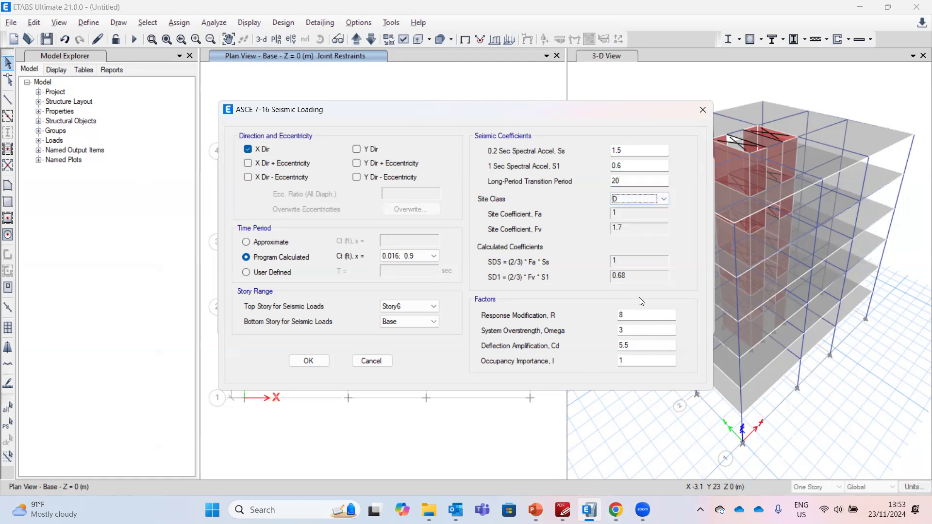
Review the SNI 1726-2019 table of seismic factors for reinforced concrete structural systems
{"action": "left_click", "coordinate": [563, 507]}
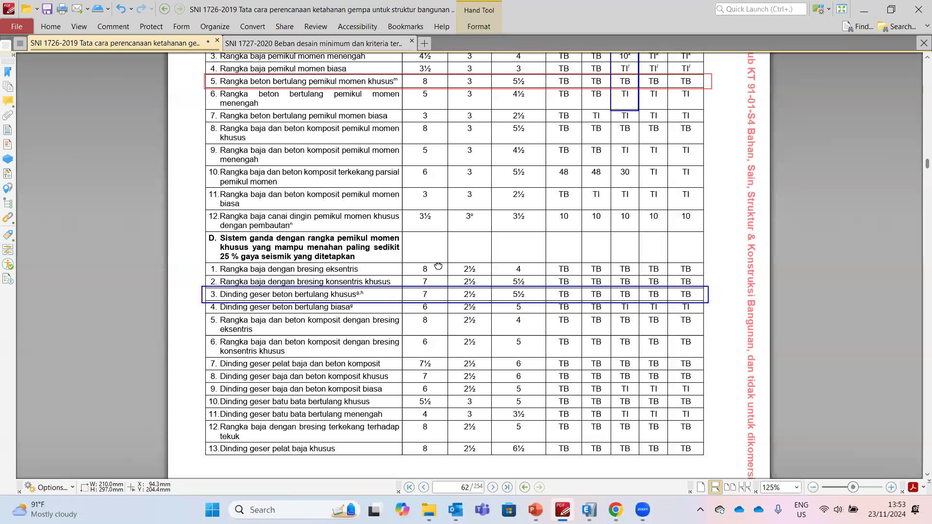
{"action": "scroll", "coordinate": [437, 272], "scroll_direction": "up", "scroll_amount": 5}
{"action": "scroll", "coordinate": [448, 282], "scroll_direction": "up", "scroll_amount": 1}
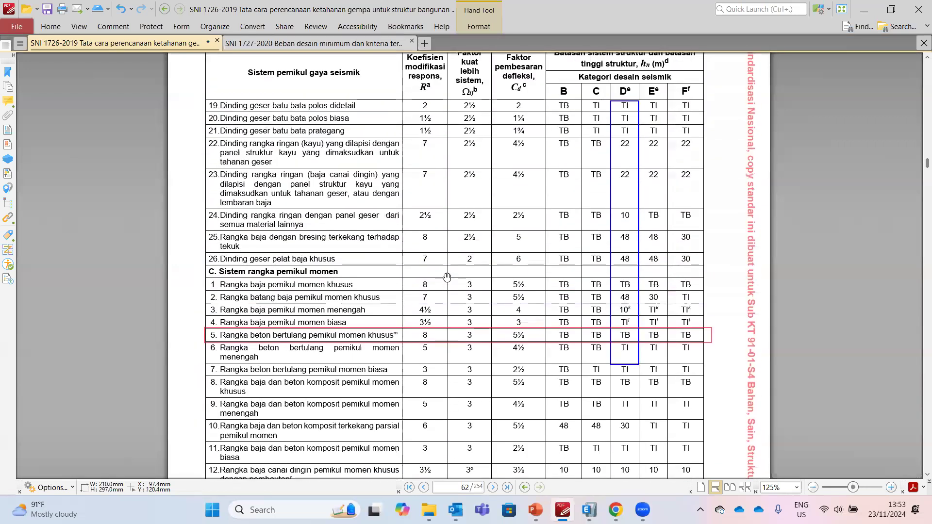
{"action": "scroll", "coordinate": [450, 292], "scroll_direction": "down", "scroll_amount": 4}
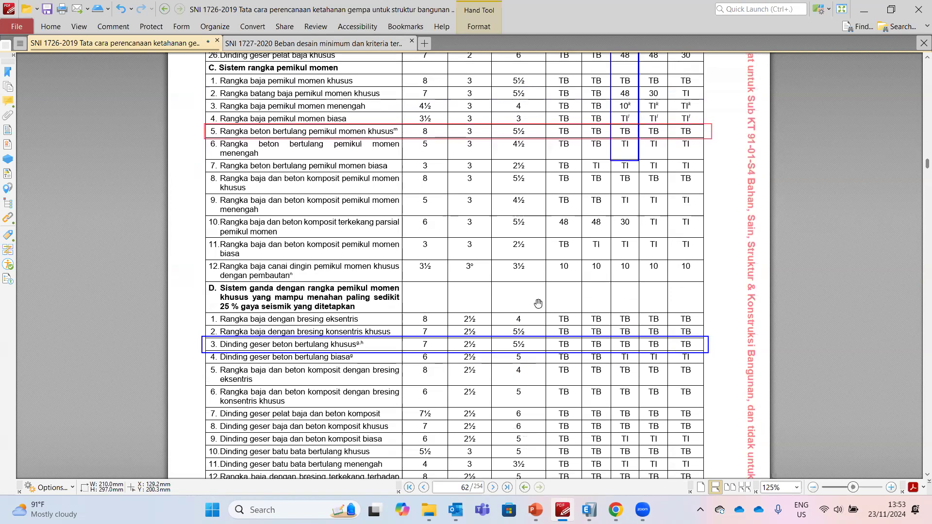
Set response modification 7, overstrength 2.5 and deflection amplification 5.5, then accept the EX settings
{"action": "key", "text": "alt+Tab"}
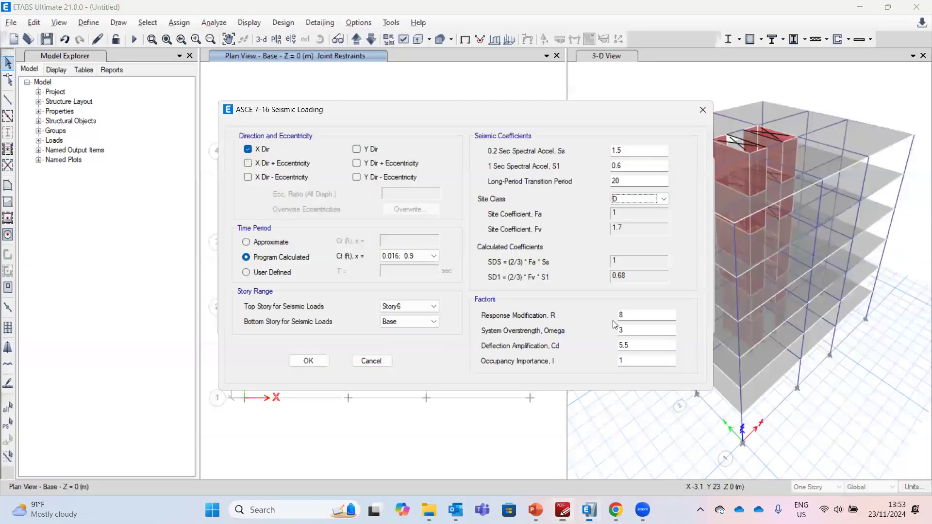
{"action": "key", "text": "Tab"}
{"action": "type", "text": "2.5"}
{"action": "key", "text": "Tab"}
{"action": "type", "text": "5."}
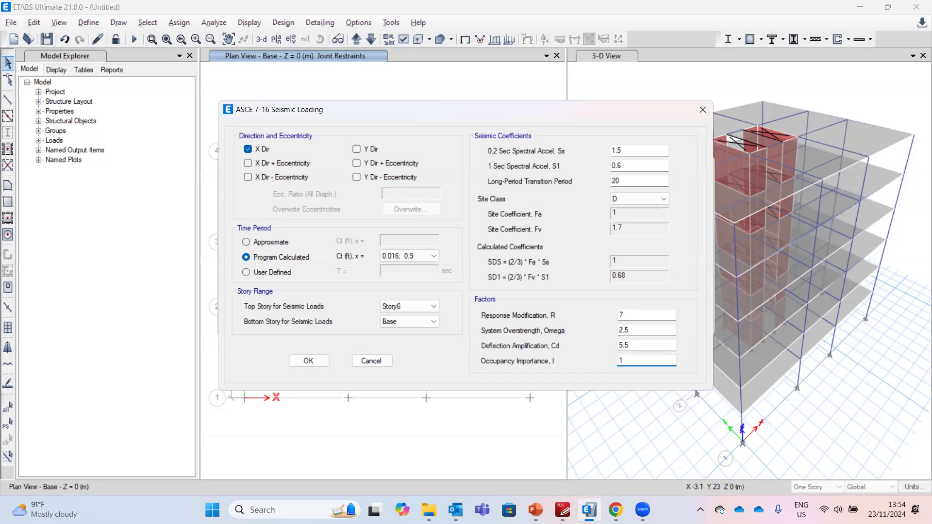
{"action": "left_click", "coordinate": [309, 361]}
Add a seismic load pattern EY and set it to Y Dir only with Ct, x 0.016; 0.9
{"action": "left_click", "coordinate": [279, 222]}
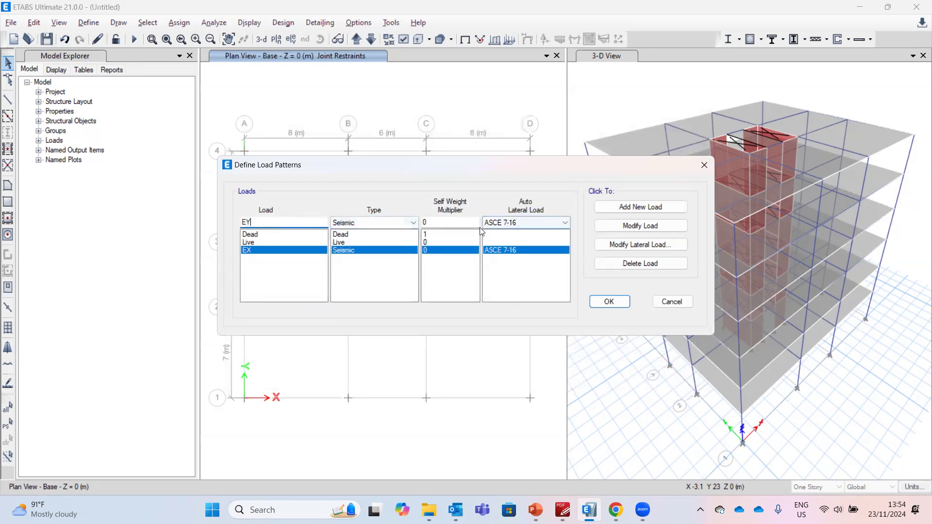
{"action": "left_click", "coordinate": [626, 208]}
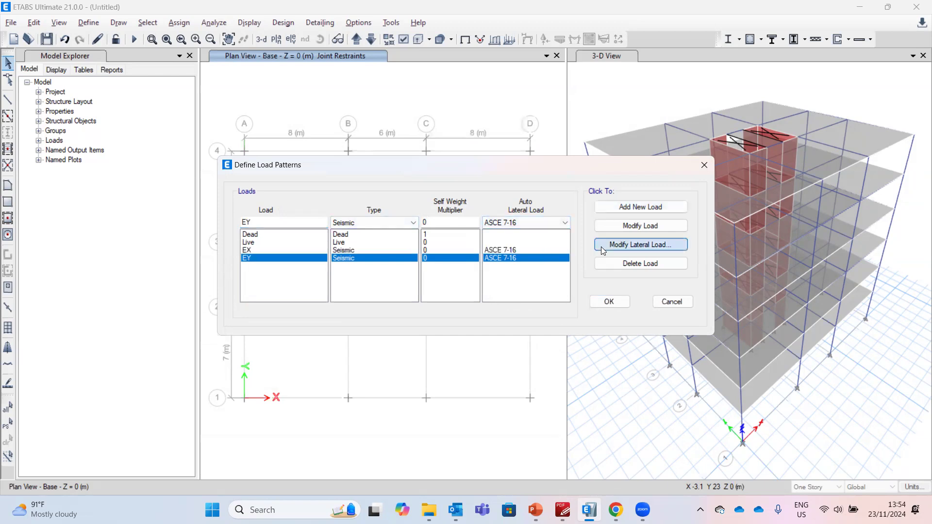
{"action": "left_click", "coordinate": [655, 245]}
{"action": "left_click", "coordinate": [284, 177]}
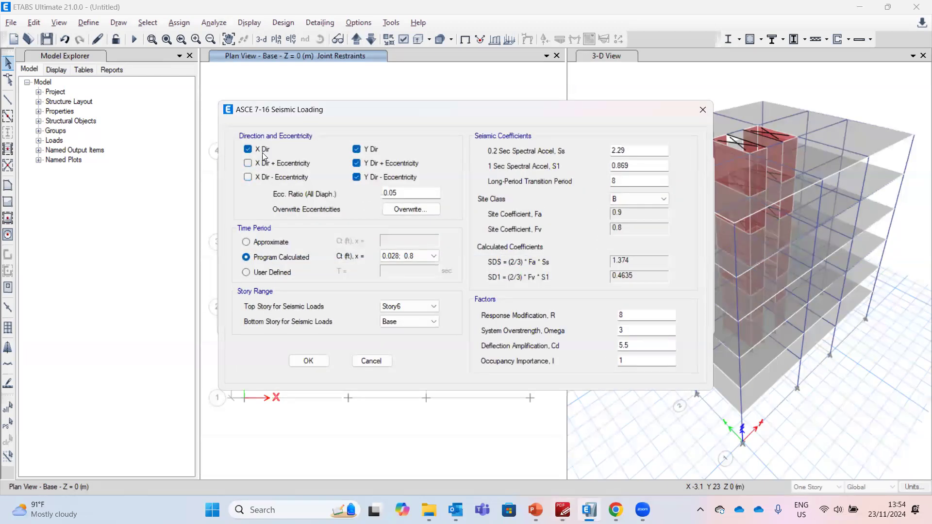
{"action": "left_click", "coordinate": [370, 163]}
{"action": "left_click", "coordinate": [372, 177]}
{"action": "left_click", "coordinate": [401, 256]}
{"action": "left_click", "coordinate": [398, 275]}
Enter Ss 1.5, S1 0.6, long-period transition period 20 and site class D for EY
{"action": "double_click", "coordinate": [619, 151]}
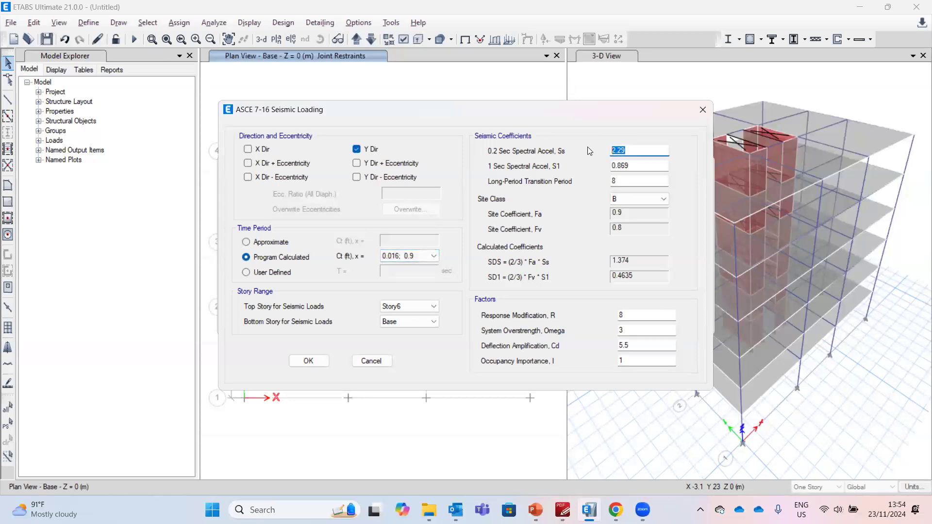
{"action": "type", "text": "1.5"}
{"action": "key", "text": "Tab"}
{"action": "type", "text": "0.6"}
{"action": "key", "text": "Tab"}
{"action": "type", "text": "20"}
{"action": "left_click", "coordinate": [663, 199]}
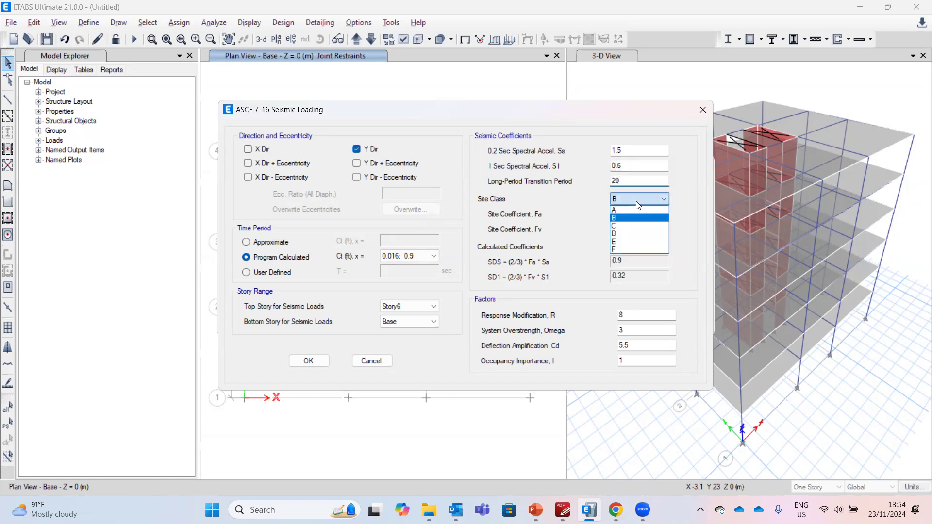
{"action": "left_click", "coordinate": [633, 233]}
Set EY's response modification to 7 and overstrength to 2.5, then accept the settings
{"action": "left_click", "coordinate": [636, 313]}
{"action": "type", "text": "7"}
{"action": "key", "text": "Tab"}
{"action": "type", "text": "2.5"}
{"action": "key", "text": "Tab"}
{"action": "key", "text": "Tab"}
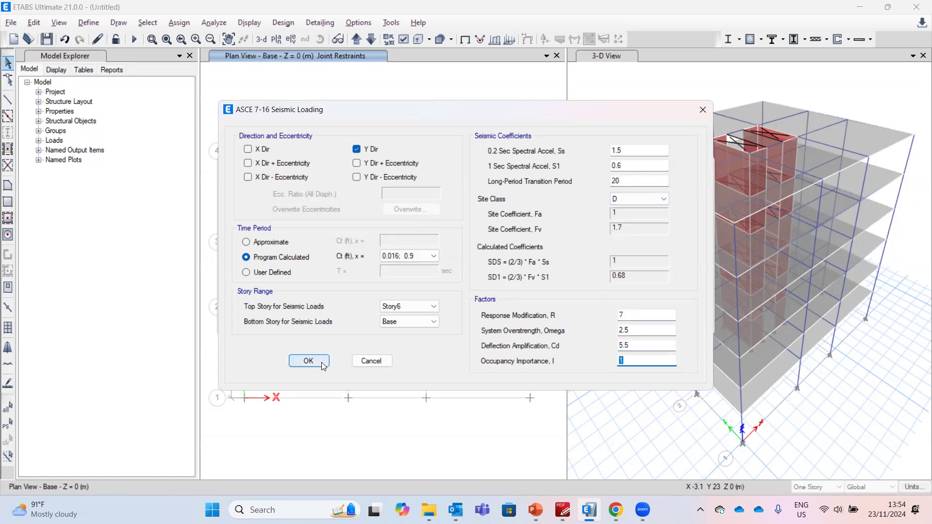
{"action": "left_click", "coordinate": [319, 361]}
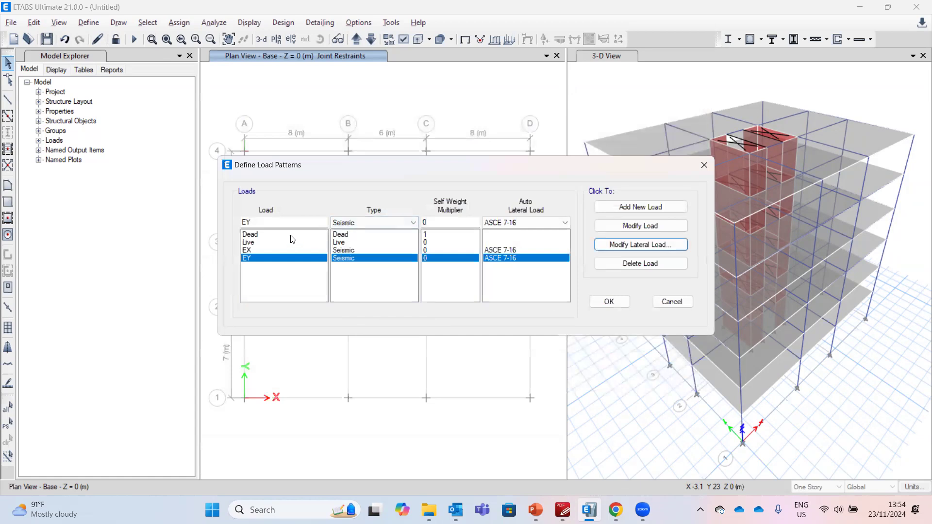
Add a Wind load pattern named W with ASCE 7-16 auto lateral load
{"action": "left_click_drag", "start_coordinate": [272, 223], "coordinate": [227, 227]}
{"action": "type", "text": "W"}
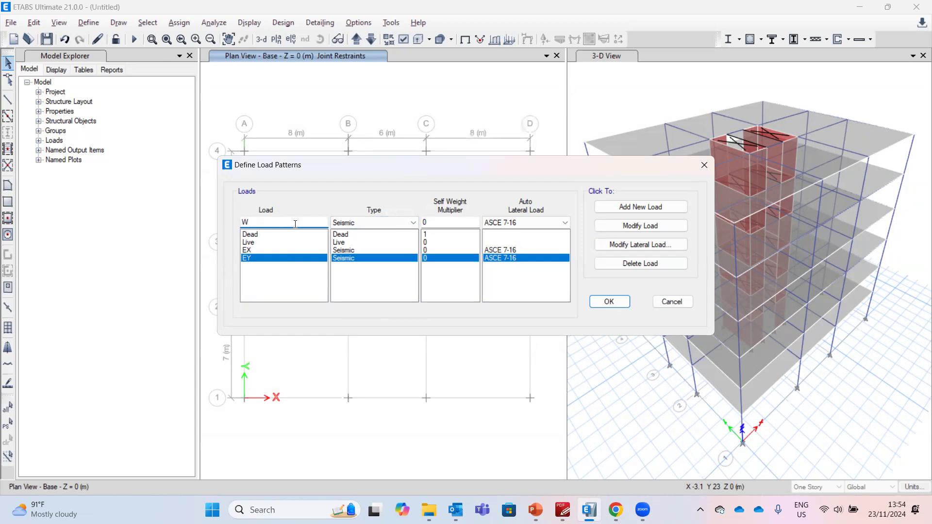
{"action": "left_click", "coordinate": [369, 223]}
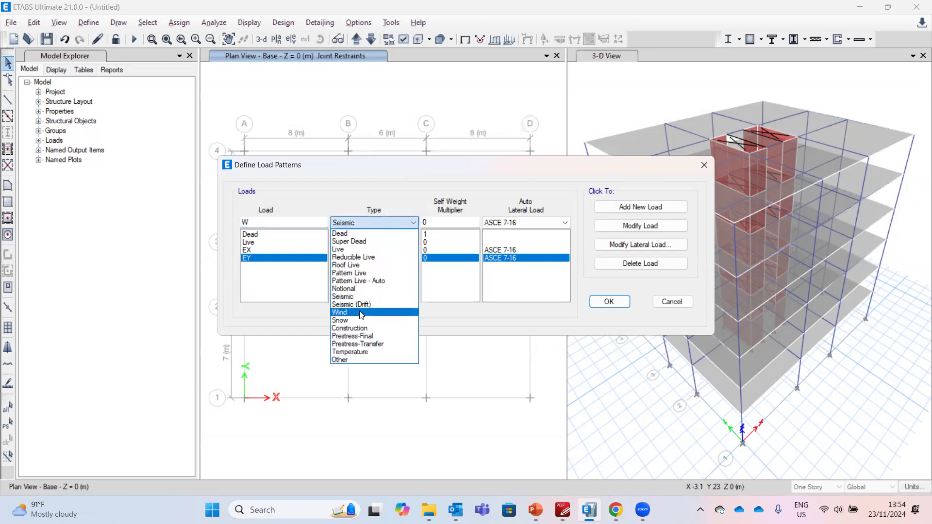
{"action": "left_click", "coordinate": [361, 313]}
{"action": "left_click", "coordinate": [504, 223]}
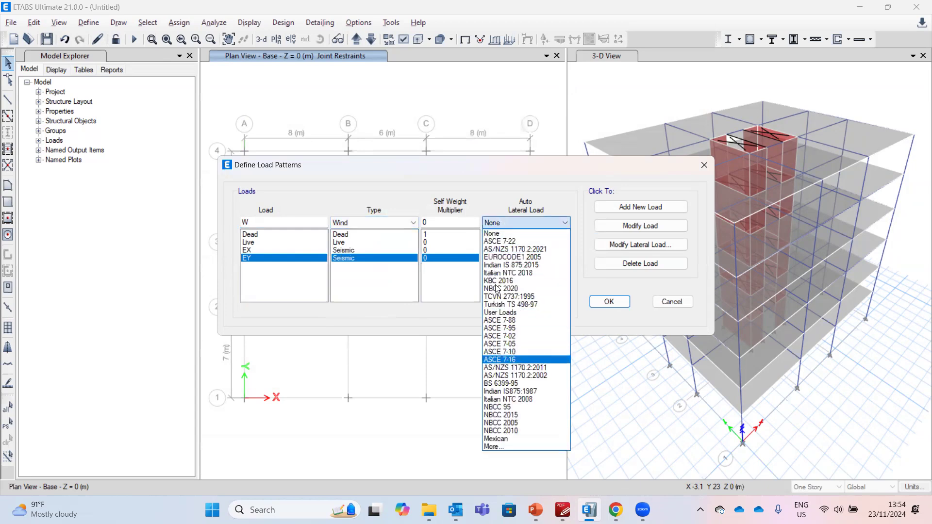
{"action": "left_click", "coordinate": [500, 359]}
{"action": "left_click", "coordinate": [623, 204]}
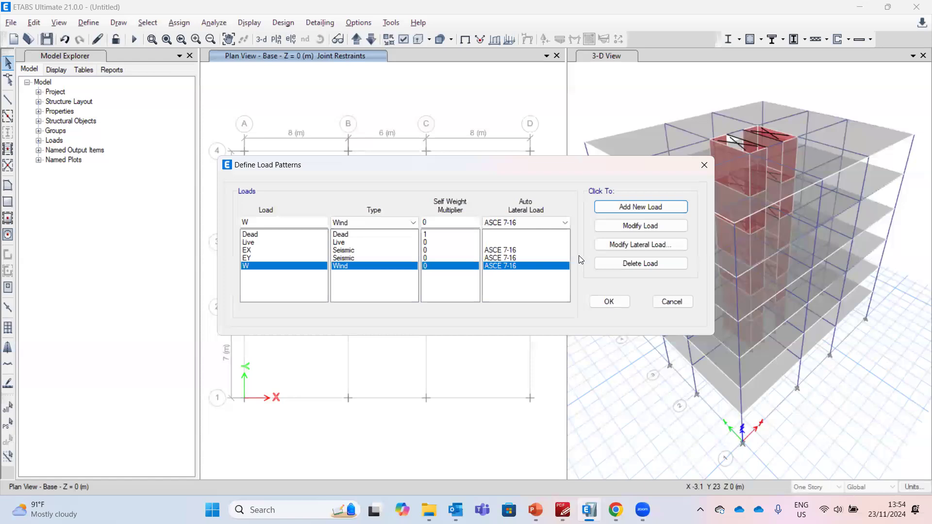
Open W's wind load settings and reselect exposure from extents of diaphragms
{"action": "left_click", "coordinate": [618, 246]}
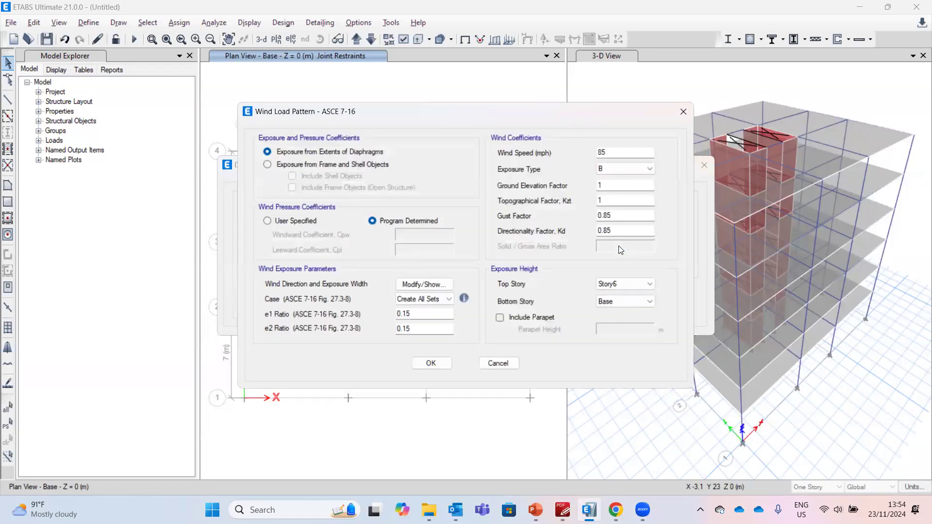
{"action": "left_click", "coordinate": [346, 165]}
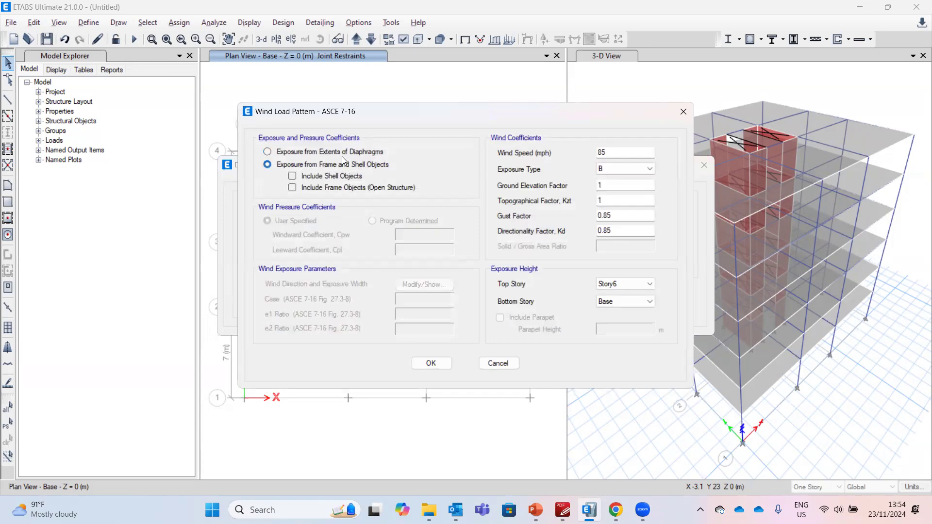
{"action": "left_click", "coordinate": [343, 154]}
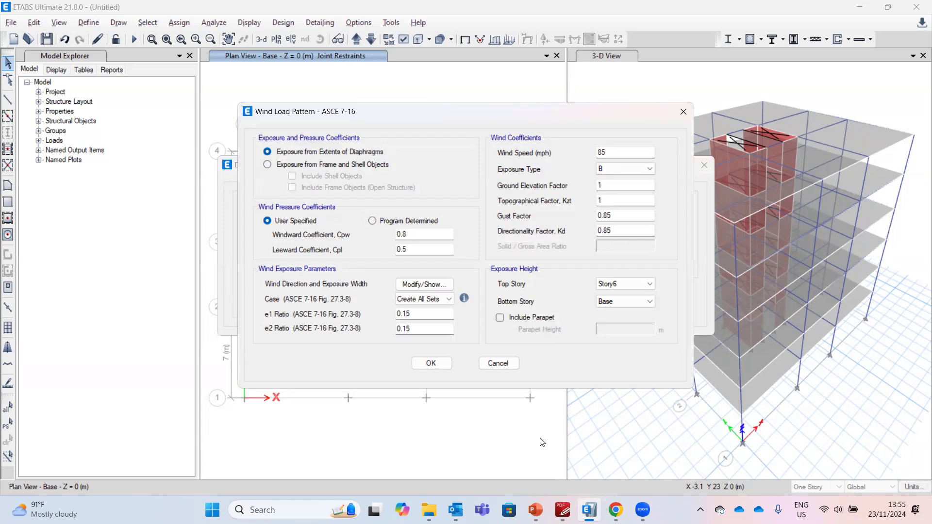
Check the wind speed and exposure category on the example slide
{"action": "mouse_move", "coordinate": [563, 509]}
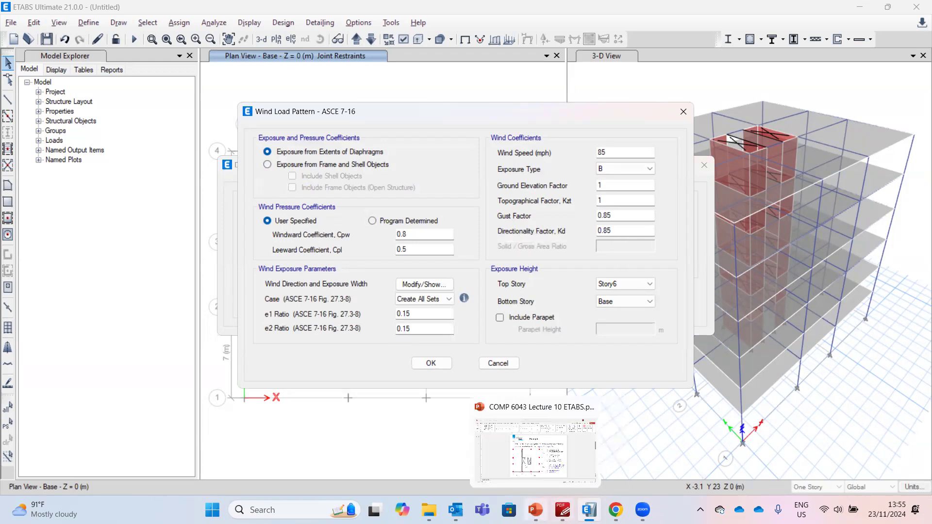
{"action": "left_click", "coordinate": [589, 422]}
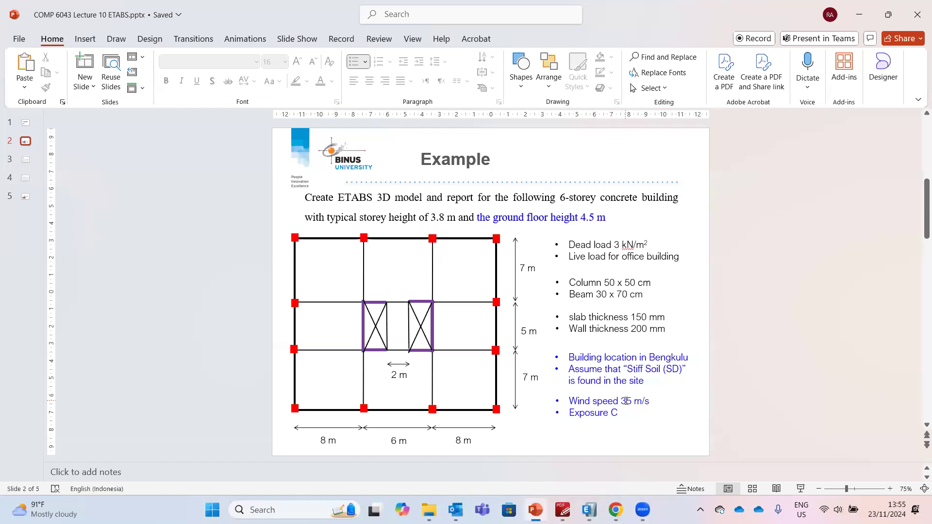
{"action": "left_click", "coordinate": [589, 510]}
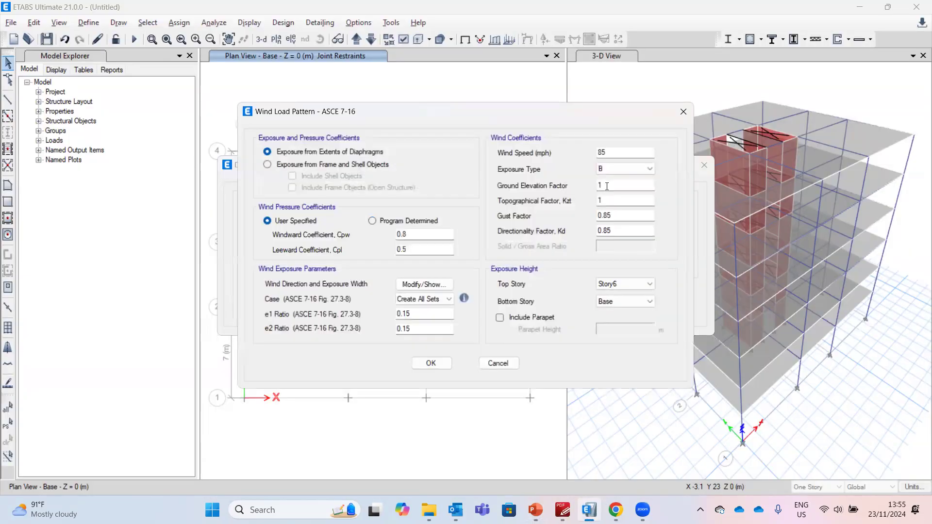
{"action": "left_click_drag", "start_coordinate": [609, 149], "coordinate": [600, 149]}
{"action": "left_click", "coordinate": [539, 508]}
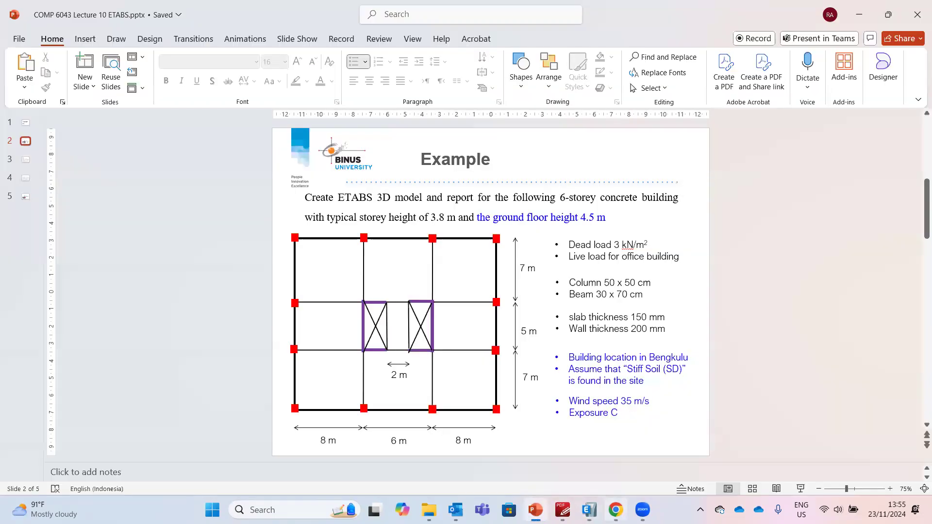
Switch to the browser and convert the 35 m/s wind speed to miles per hour
{"action": "left_click", "coordinate": [616, 510]}
{"action": "left_click", "coordinate": [253, 11]}
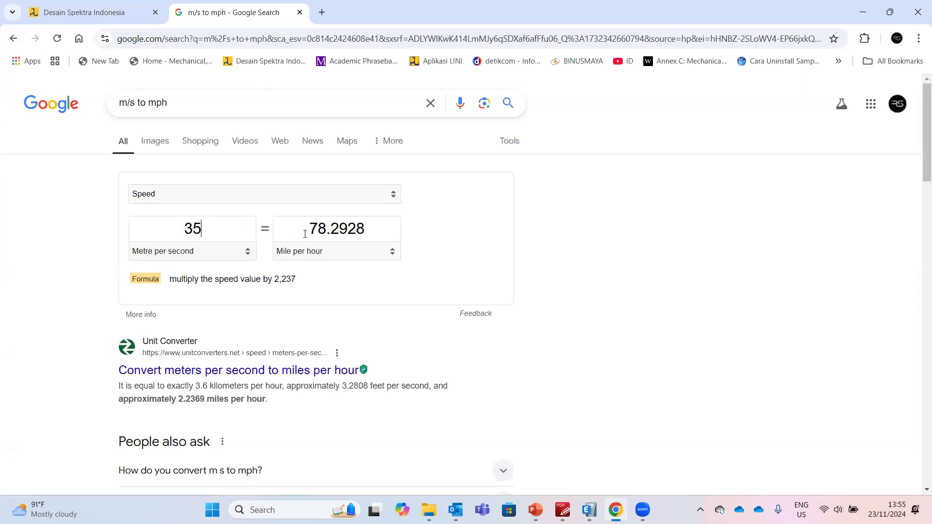
{"action": "left_click_drag", "start_coordinate": [306, 228], "coordinate": [368, 230]}
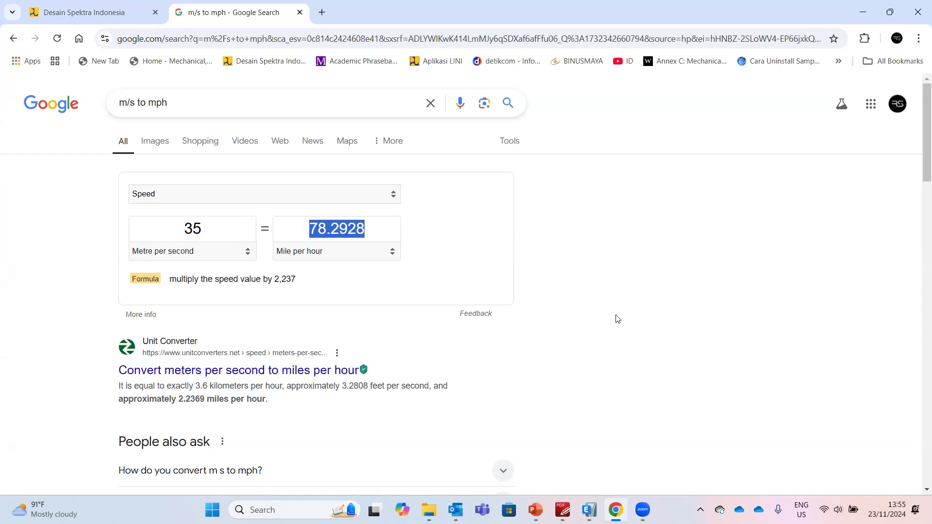
{"action": "left_click", "coordinate": [590, 510]}
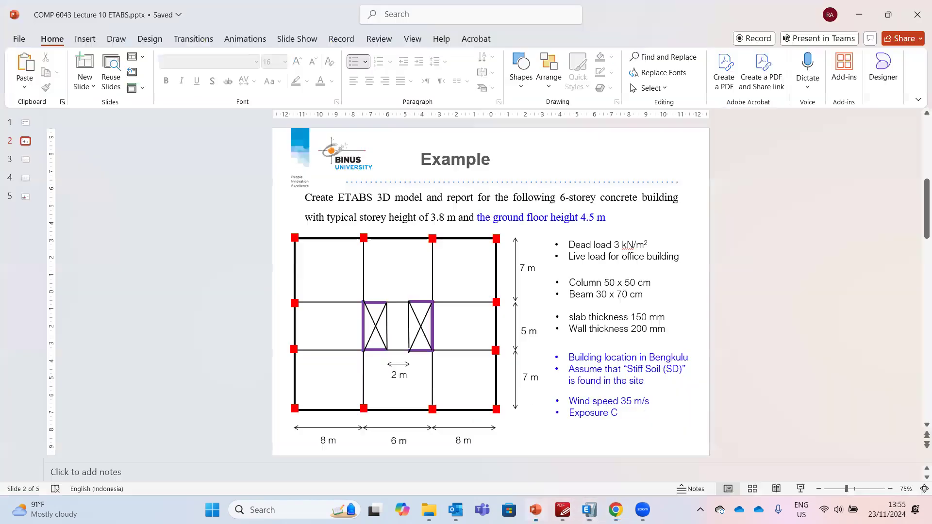
Set W's exposure type to C and accept the wind settings and load patterns
{"action": "left_click", "coordinate": [535, 509]}
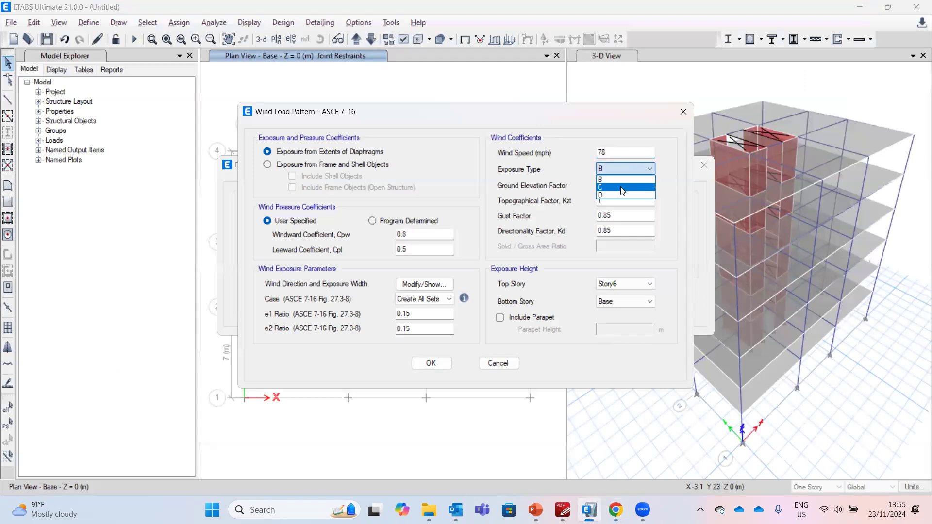
{"action": "left_click", "coordinate": [614, 185]}
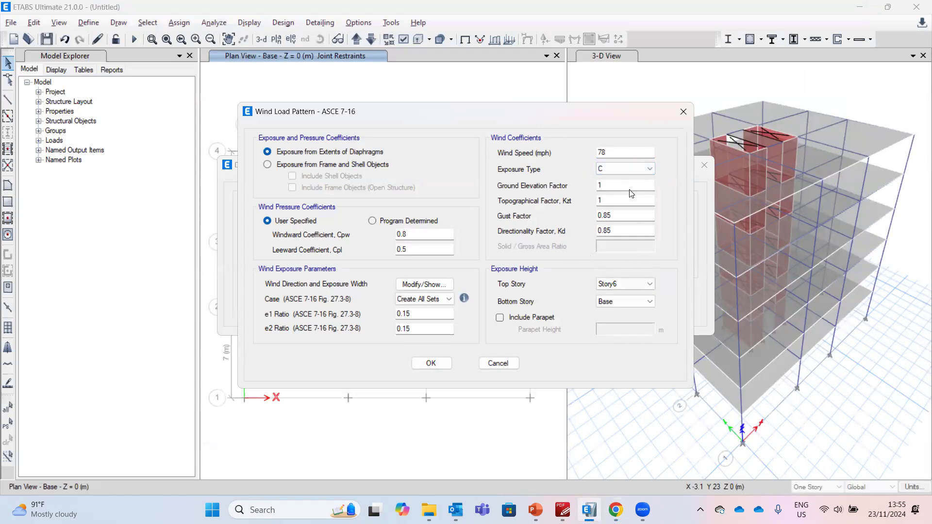
{"action": "left_click", "coordinate": [431, 363]}
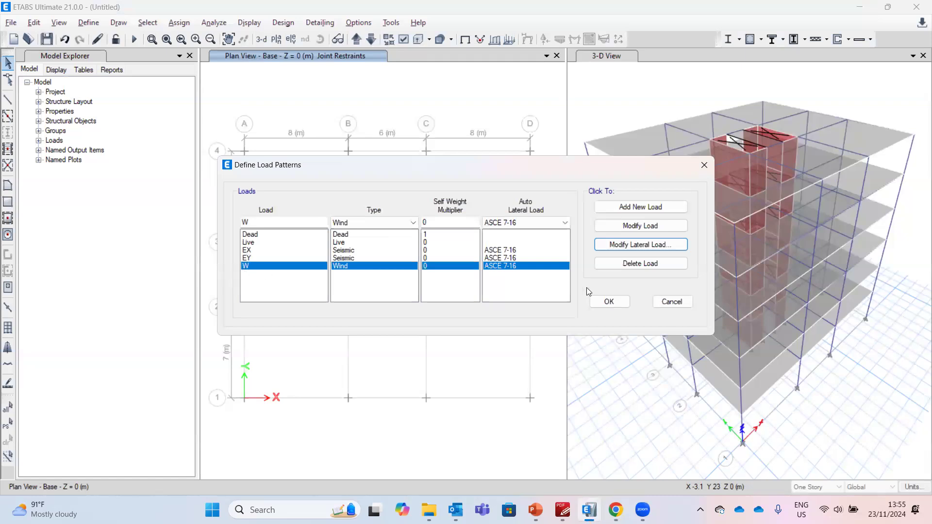
{"action": "left_click", "coordinate": [626, 303]}
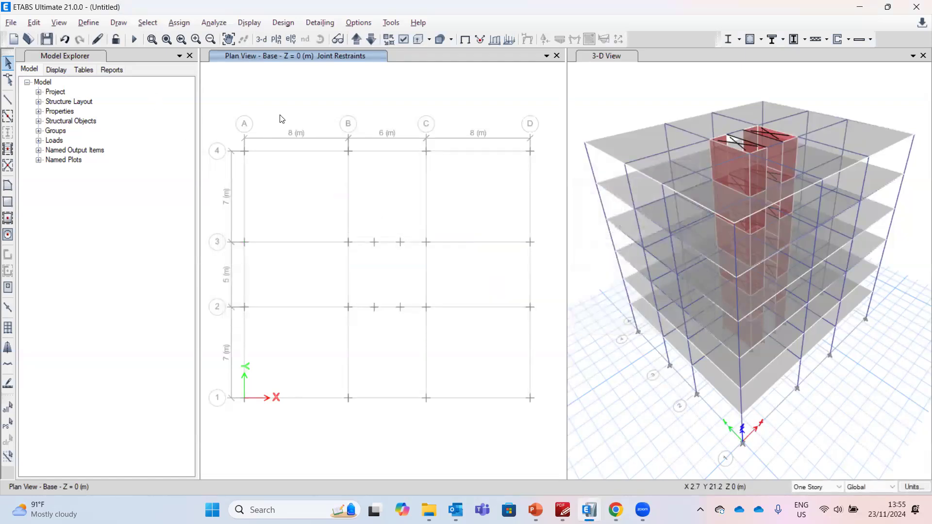
Select the floor slab on each storey from Story1 up to Story6
{"action": "left_click", "coordinate": [357, 39]}
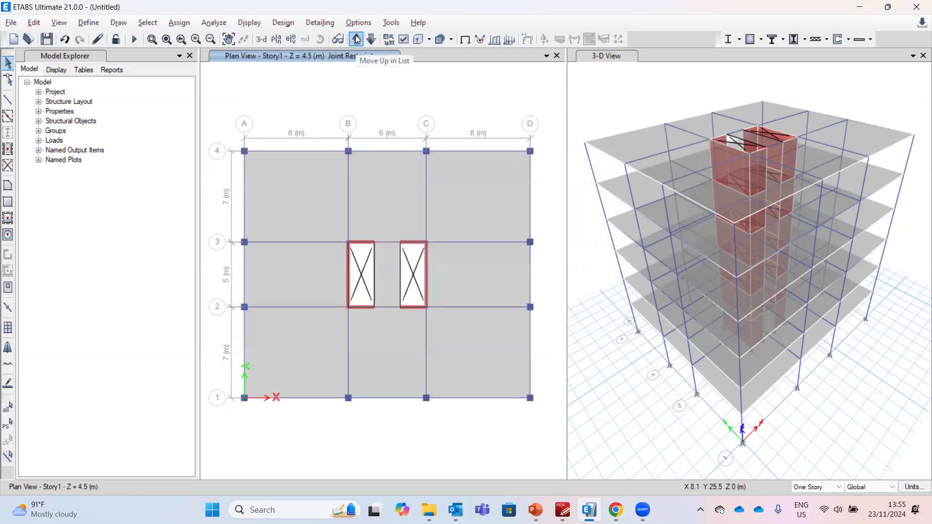
{"action": "left_click", "coordinate": [309, 181]}
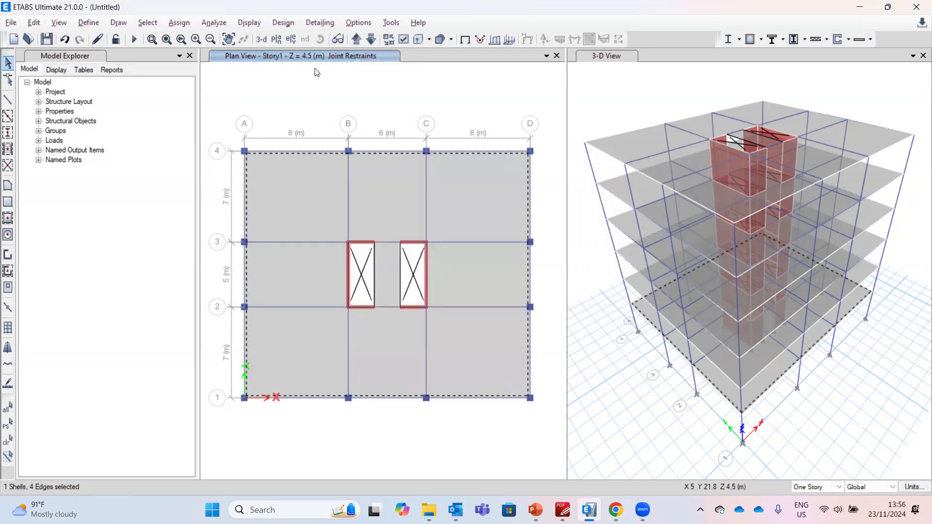
{"action": "left_click", "coordinate": [357, 38]}
{"action": "left_click", "coordinate": [303, 169]}
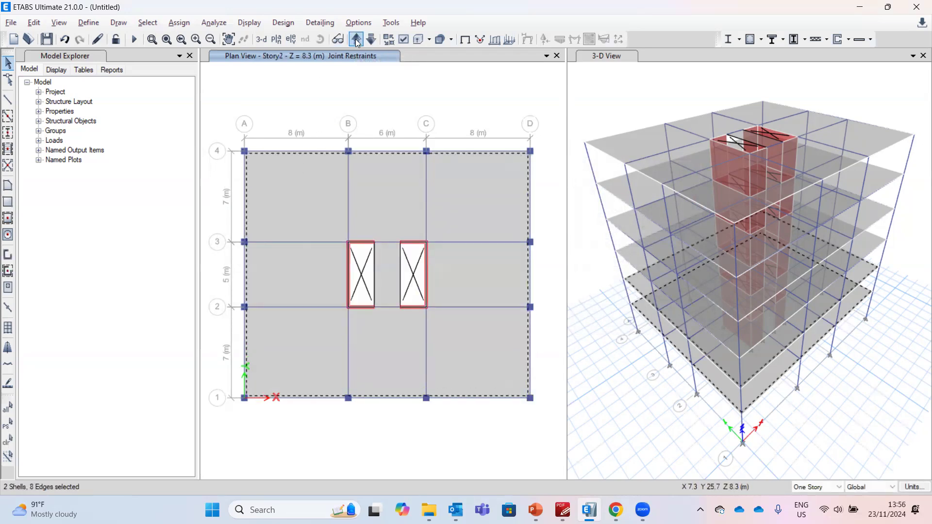
{"action": "left_click", "coordinate": [315, 175]}
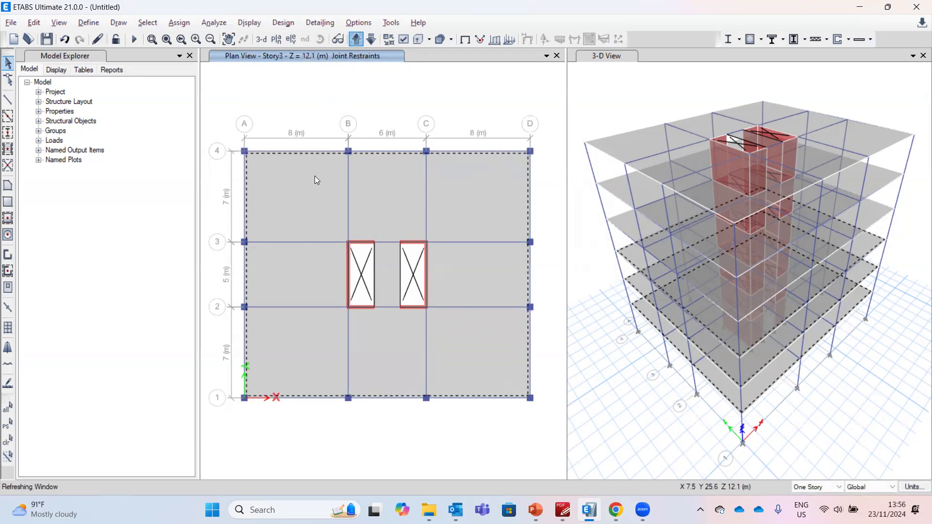
{"action": "left_click", "coordinate": [356, 44]}
{"action": "left_click", "coordinate": [314, 202]}
{"action": "left_click", "coordinate": [357, 39]}
{"action": "left_click", "coordinate": [319, 197]}
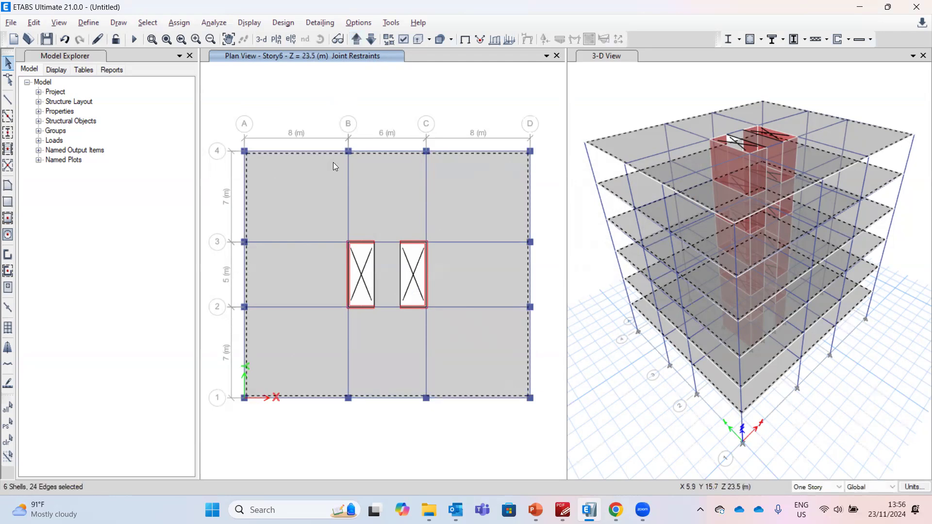
{"action": "left_click", "coordinate": [357, 41]}
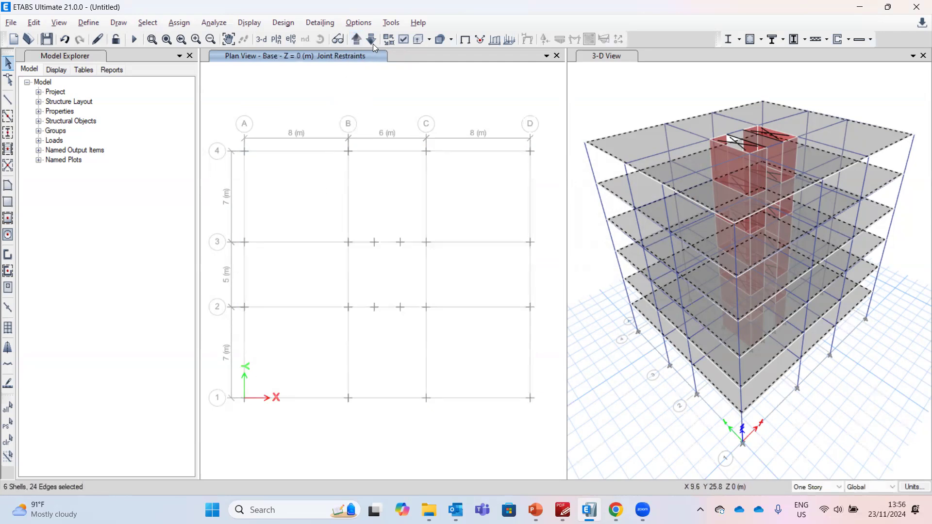
{"action": "left_click", "coordinate": [374, 42]}
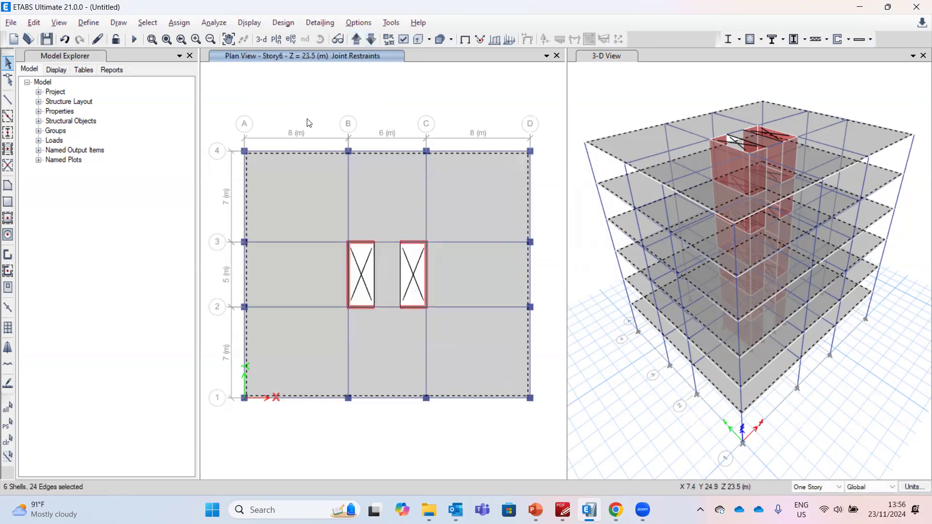
Check the dead and live loads on the example slide
{"action": "left_click", "coordinate": [86, 24]}
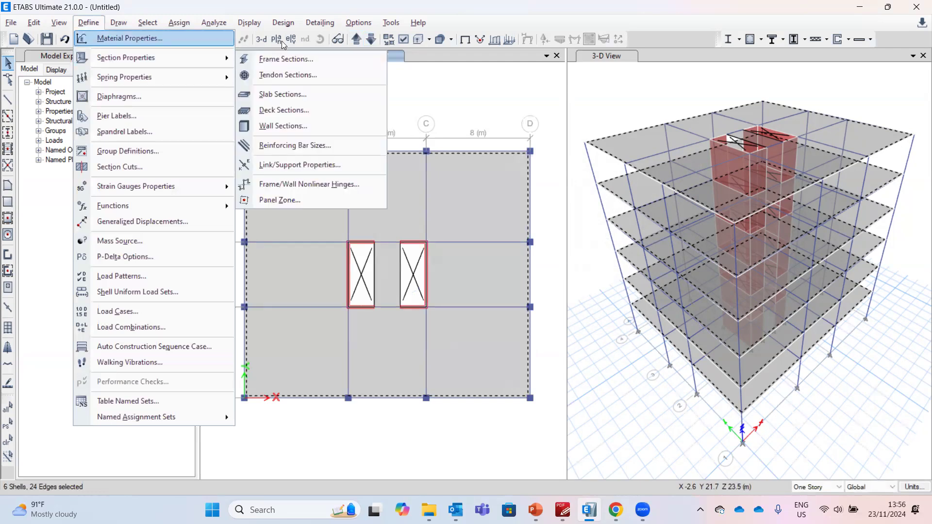
{"action": "left_click", "coordinate": [237, 27]}
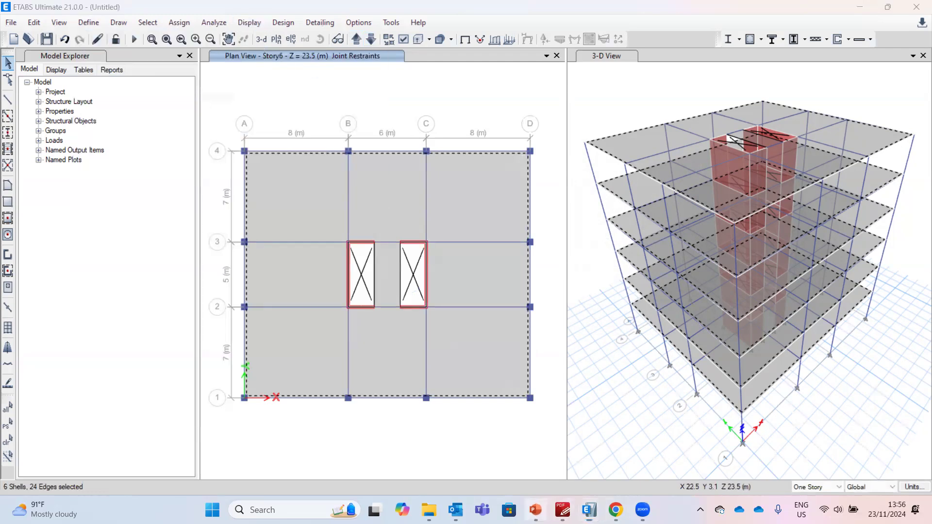
{"action": "left_click", "coordinate": [535, 510]}
{"action": "left_click", "coordinate": [535, 510]}
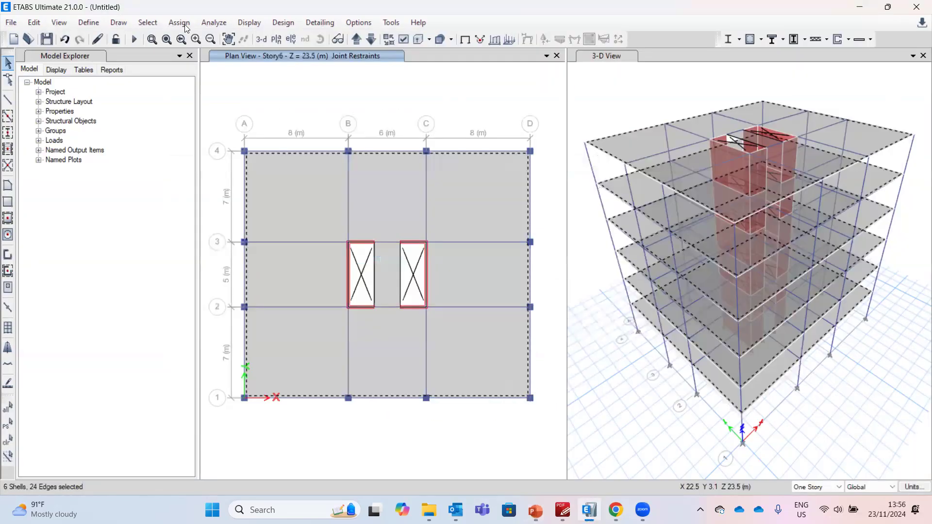
Assign a uniform gravity shell load of 3 kN/m² to the selected slabs
{"action": "left_click", "coordinate": [180, 22]}
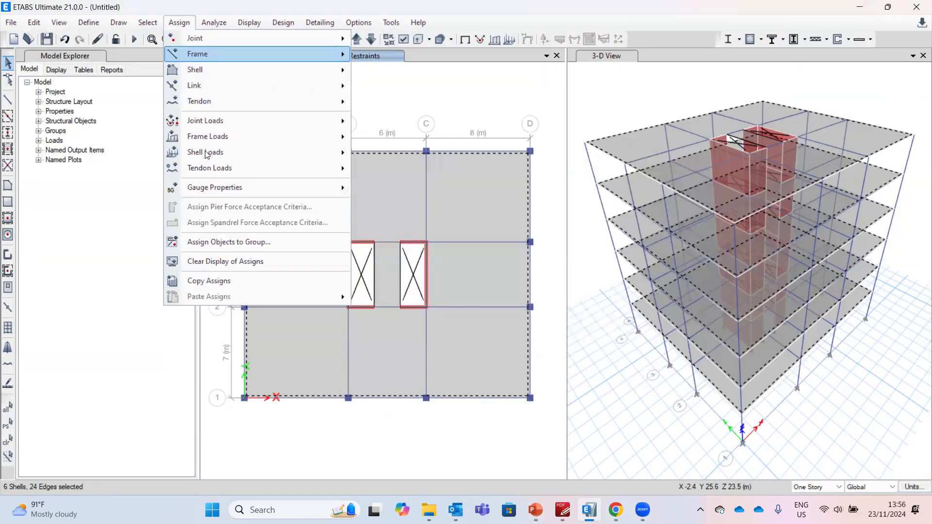
{"action": "mouse_move", "coordinate": [208, 159]}
{"action": "left_click", "coordinate": [392, 169]}
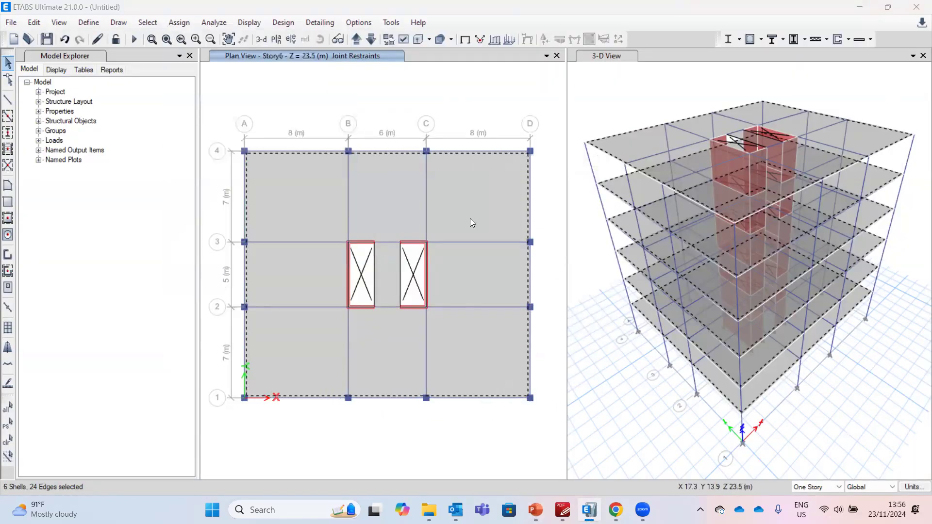
{"action": "double_click", "coordinate": [500, 264]}
{"action": "type", "text": "3"}
{"action": "left_click", "coordinate": [534, 322]}
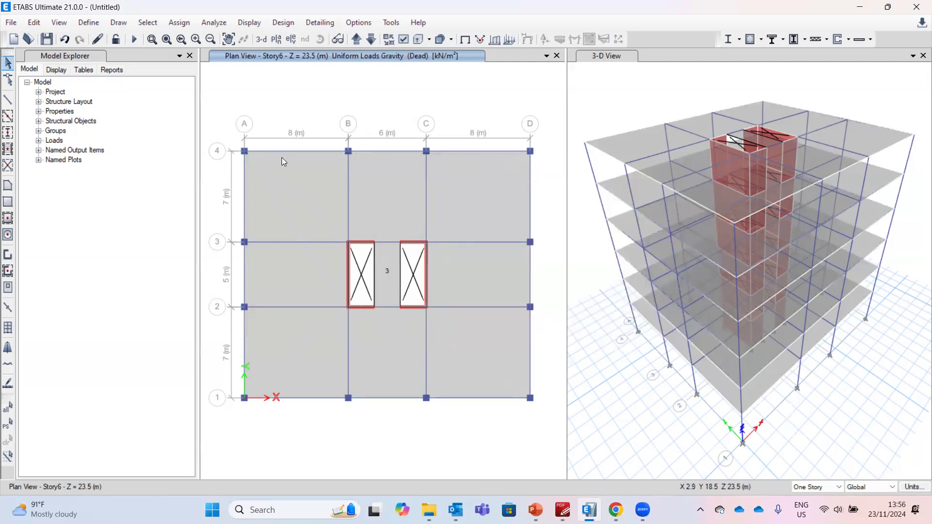
Select the floor slabs on all six storeys again, level by level
{"action": "left_click", "coordinate": [286, 201]}
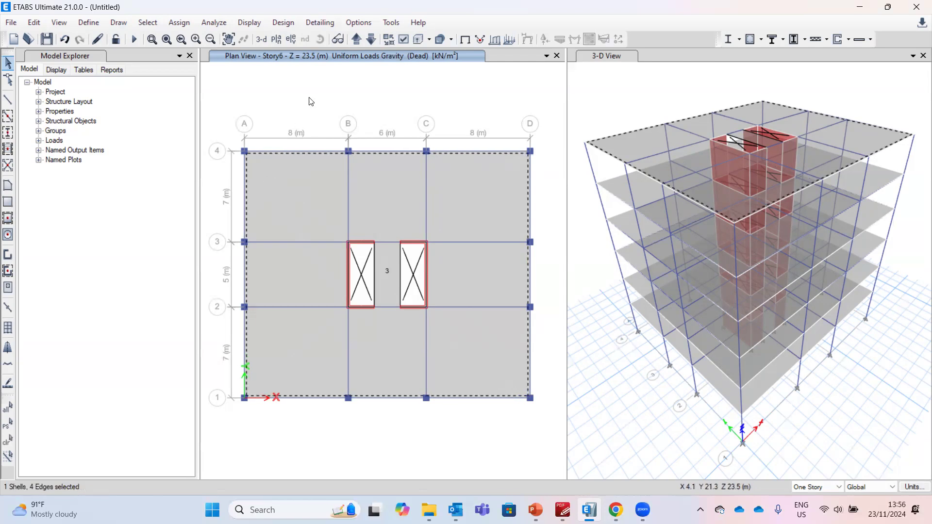
{"action": "left_click", "coordinate": [372, 39]}
{"action": "left_click", "coordinate": [372, 40]}
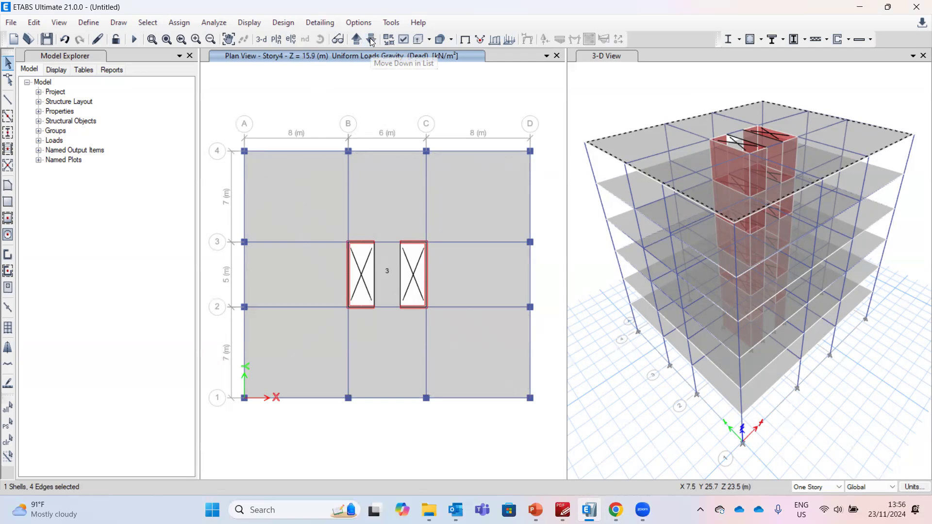
{"action": "left_click", "coordinate": [316, 188]}
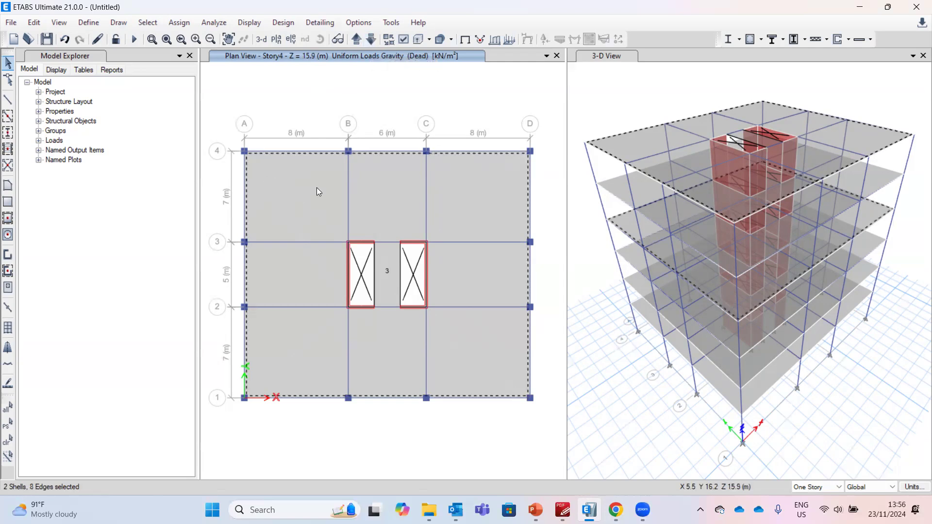
{"action": "left_click", "coordinate": [374, 41]}
{"action": "left_click", "coordinate": [356, 40]}
{"action": "left_click", "coordinate": [372, 41]}
{"action": "left_click", "coordinate": [372, 41]}
{"action": "left_click", "coordinate": [372, 40]}
{"action": "left_click", "coordinate": [321, 187]}
{"action": "left_click", "coordinate": [371, 39]}
{"action": "left_click", "coordinate": [318, 244]}
{"action": "left_click", "coordinate": [357, 39]}
{"action": "left_click", "coordinate": [357, 40]}
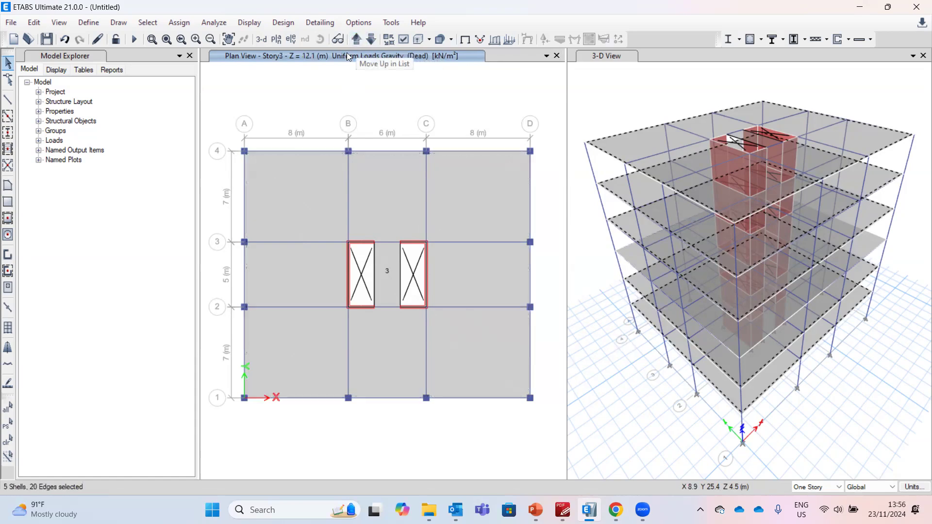
{"action": "left_click", "coordinate": [311, 205]}
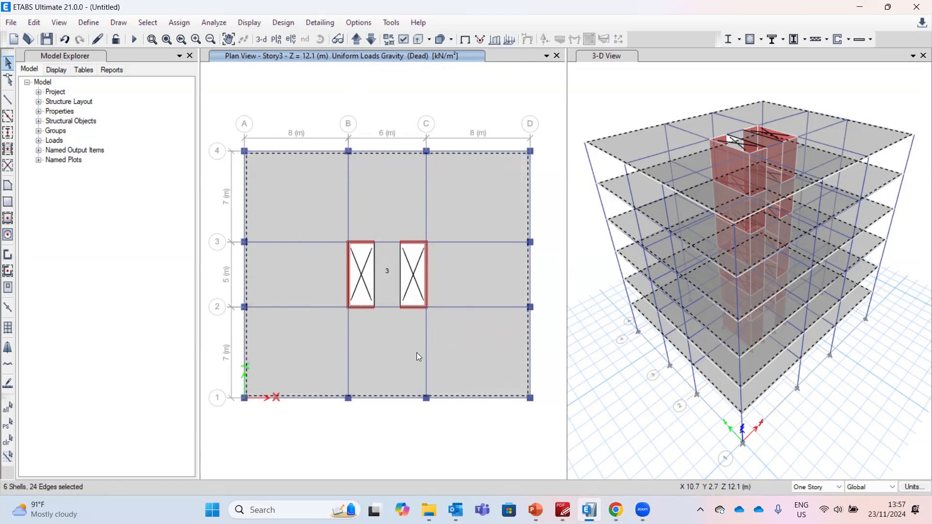
Assign a uniform Live shell load of 2.4 kN/m² to the selected slabs
{"action": "left_click", "coordinate": [180, 24]}
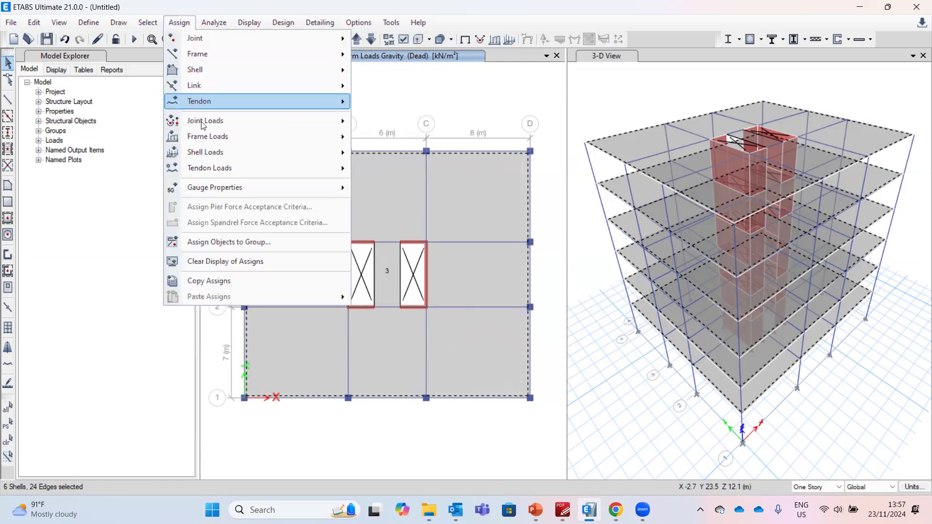
{"action": "mouse_move", "coordinate": [206, 152]}
{"action": "left_click", "coordinate": [388, 168]}
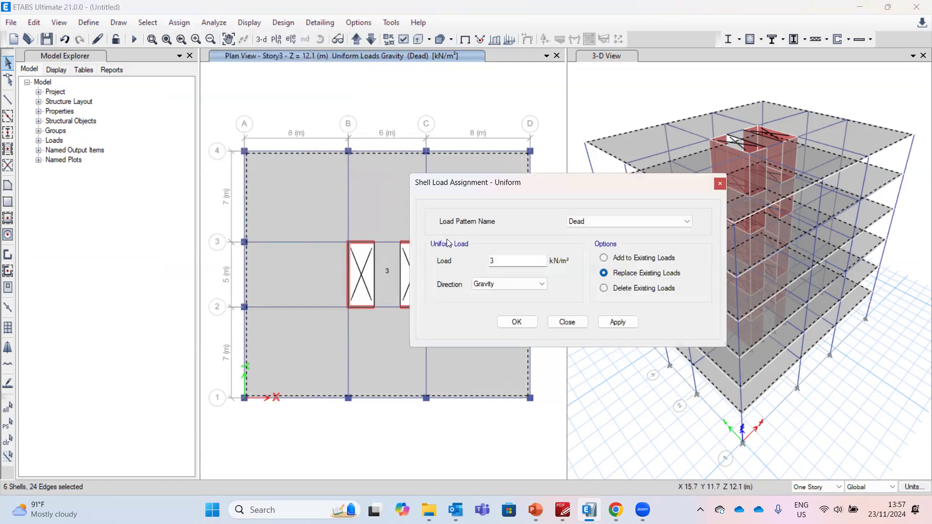
{"action": "left_click", "coordinate": [585, 222]}
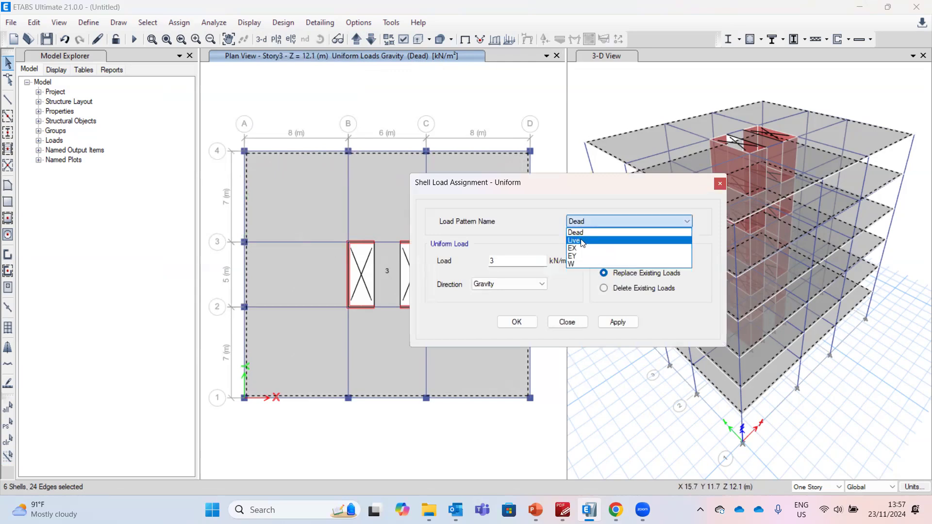
{"action": "left_click", "coordinate": [583, 234]}
{"action": "key", "text": "Tab"}
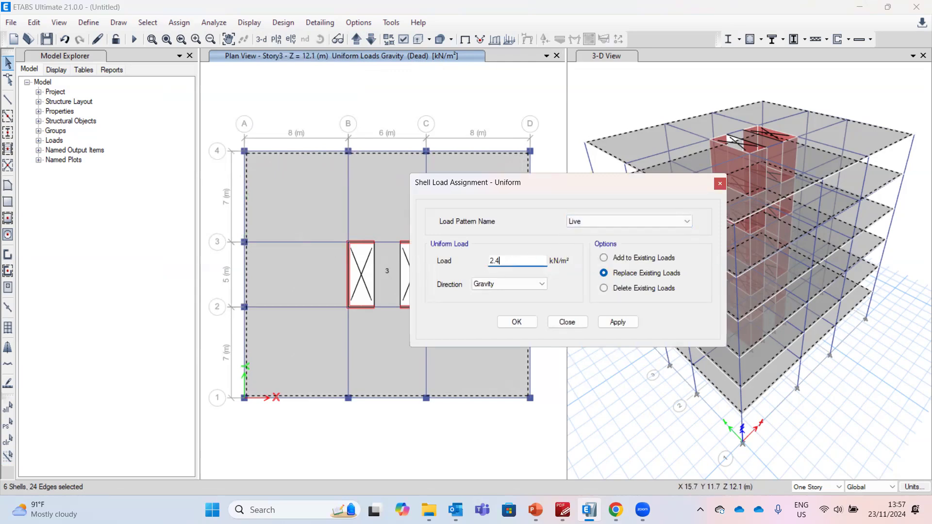
{"action": "left_click", "coordinate": [518, 322]}
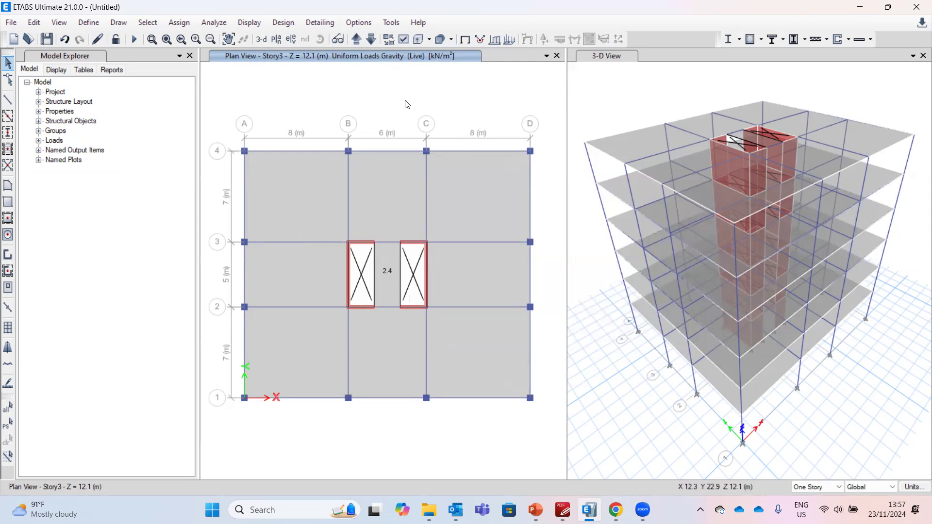
Review the W pattern's lateral wind load settings in the load patterns
{"action": "left_click", "coordinate": [88, 22]}
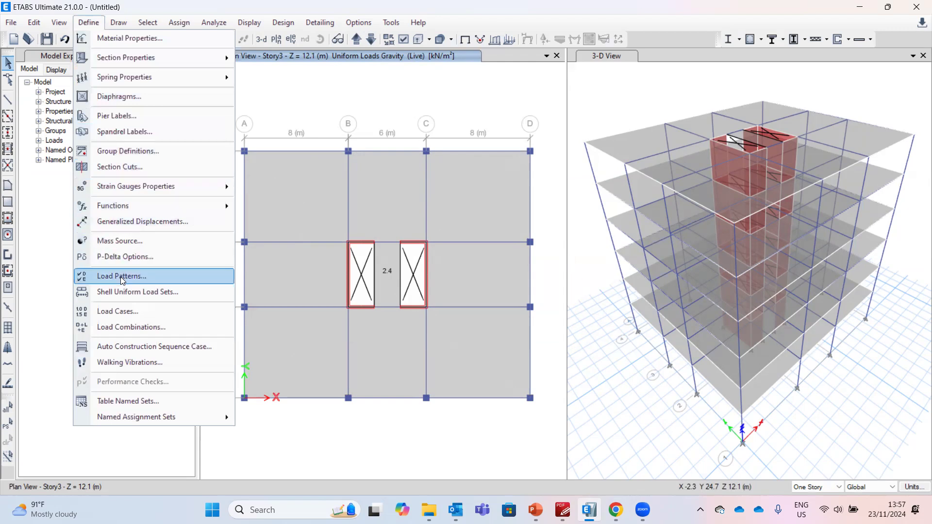
{"action": "left_click", "coordinate": [120, 276]}
{"action": "left_click", "coordinate": [385, 265]}
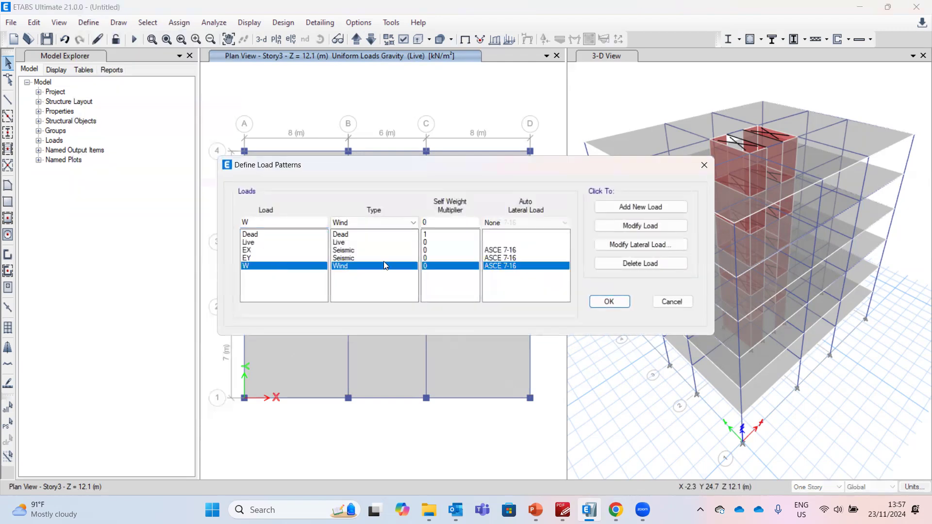
{"action": "left_click", "coordinate": [678, 245]}
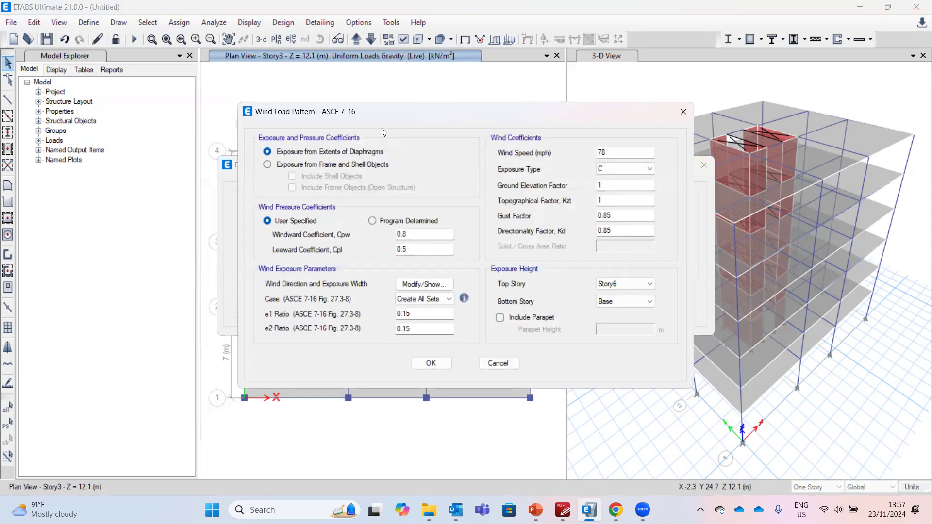
{"action": "left_click", "coordinate": [498, 364]}
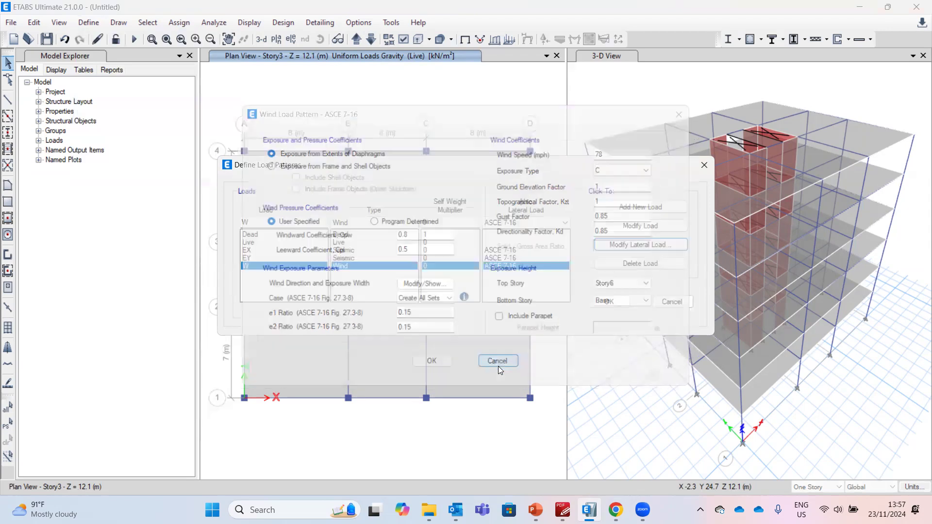
{"action": "left_click", "coordinate": [662, 301]}
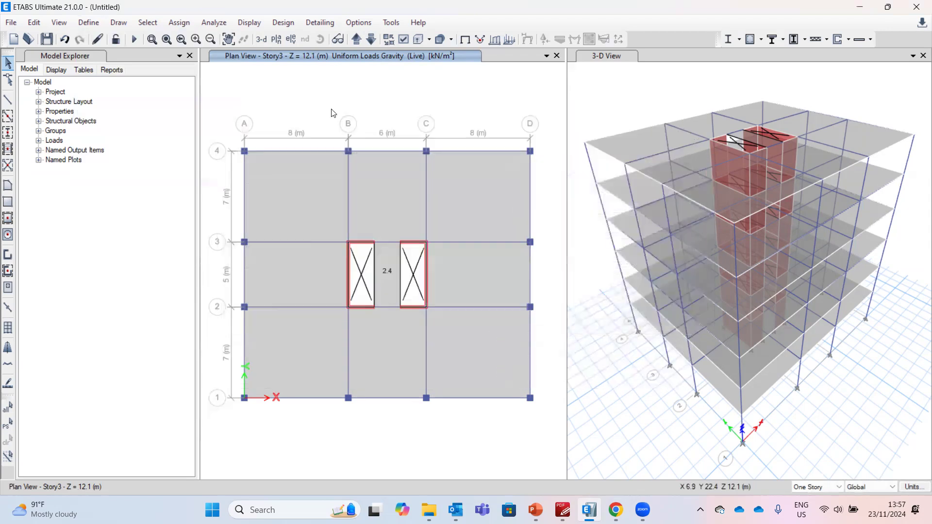
Select the floor slabs on all six storeys, level by level, and assign them the D1 diaphragm
{"action": "left_click", "coordinate": [372, 41]}
{"action": "left_click", "coordinate": [372, 41]}
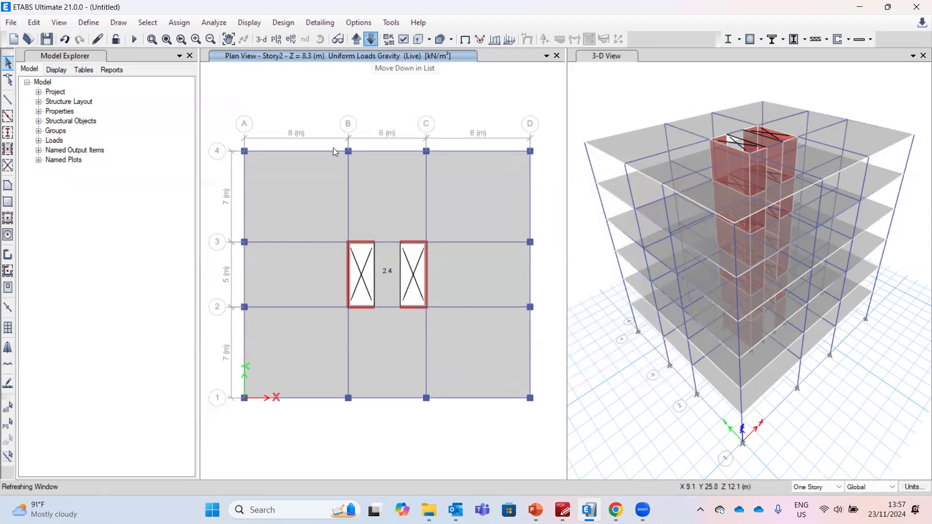
{"action": "left_click", "coordinate": [310, 206]}
{"action": "left_click", "coordinate": [358, 41]}
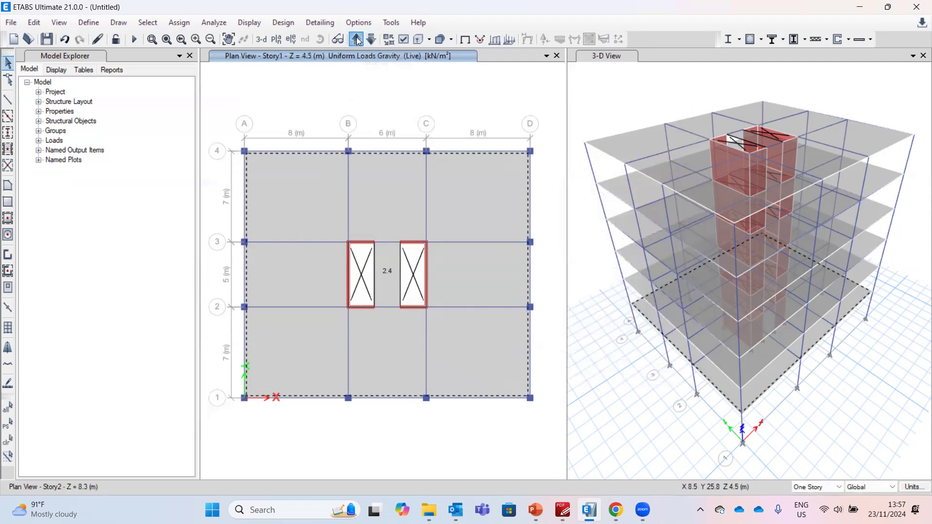
{"action": "left_click", "coordinate": [328, 158]}
{"action": "left_click", "coordinate": [355, 41]}
{"action": "left_click", "coordinate": [316, 206]}
{"action": "left_click", "coordinate": [356, 41]}
{"action": "left_click", "coordinate": [308, 189]}
{"action": "left_click", "coordinate": [358, 44]}
{"action": "left_click", "coordinate": [331, 207]}
{"action": "left_click", "coordinate": [356, 40]}
{"action": "left_click", "coordinate": [308, 208]}
{"action": "left_click", "coordinate": [176, 23]}
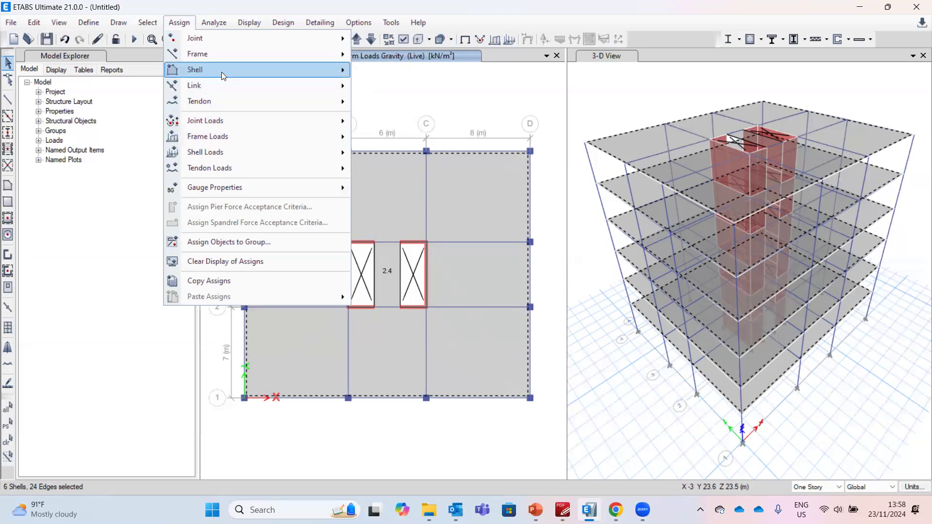
{"action": "mouse_move", "coordinate": [223, 73]}
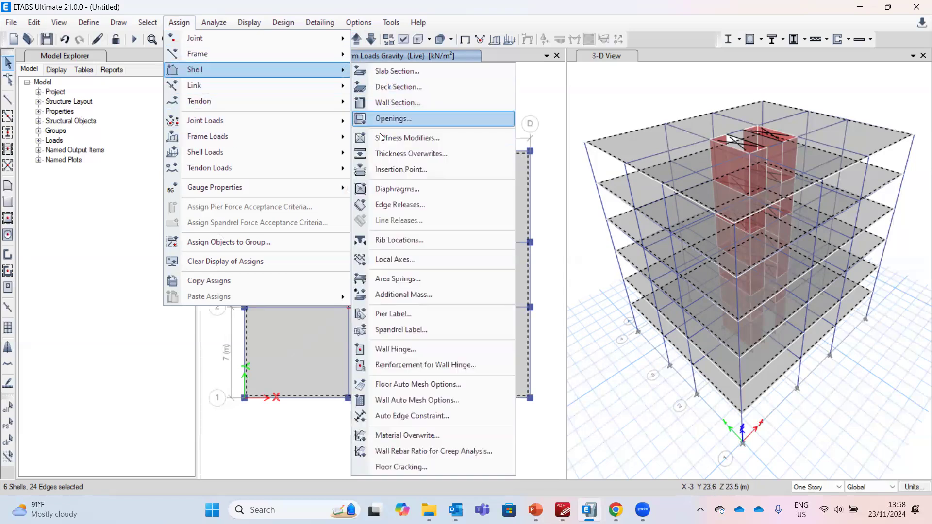
{"action": "left_click", "coordinate": [401, 189]}
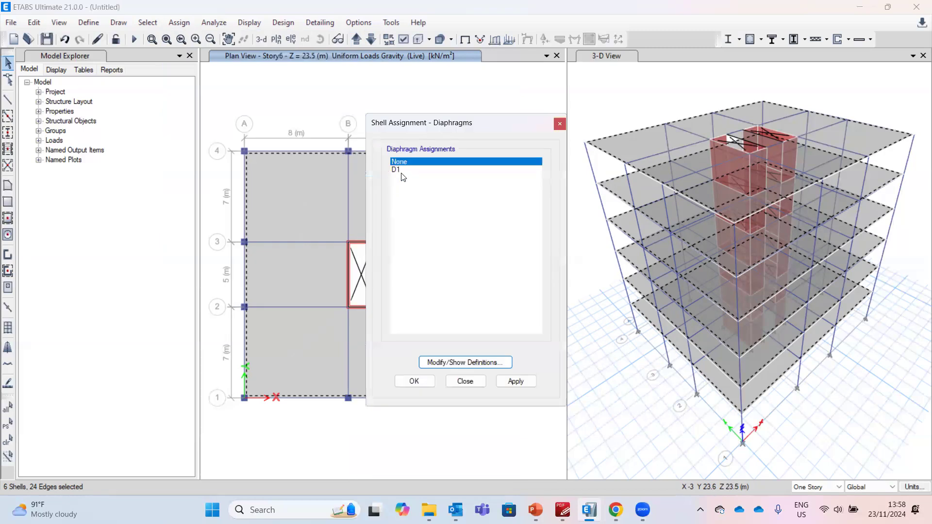
{"action": "left_click", "coordinate": [402, 170]}
{"action": "left_click", "coordinate": [426, 382]}
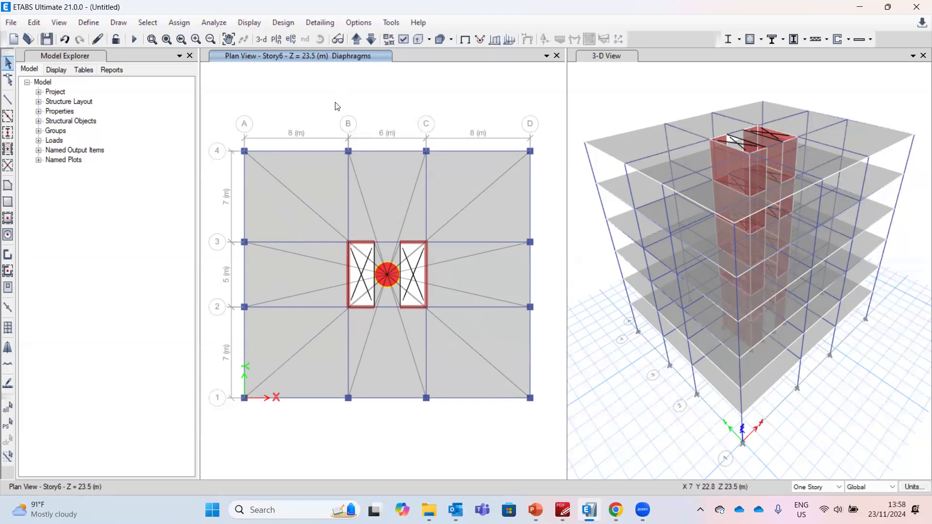
Run the analysis, saving the model as 3D-2.EDB and replacing the existing file
{"action": "left_click", "coordinate": [133, 42]}
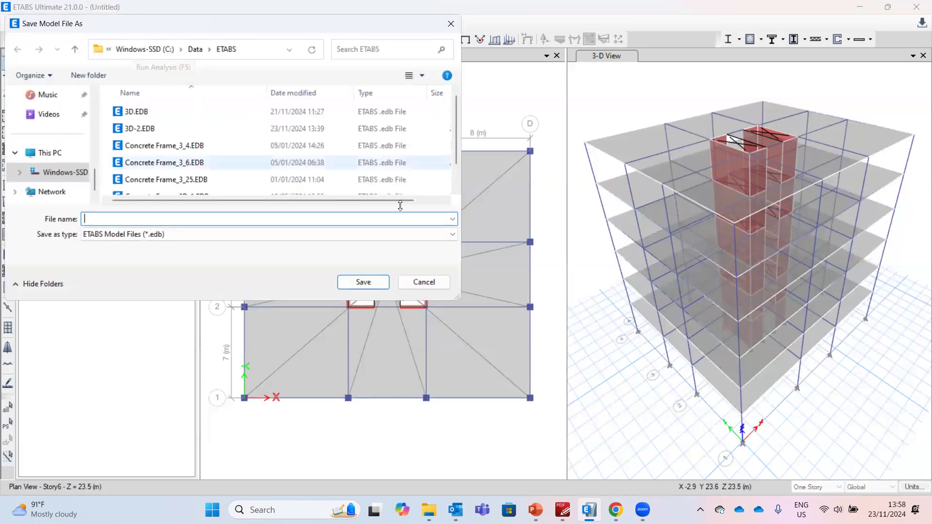
{"action": "left_click", "coordinate": [152, 128]}
{"action": "left_click", "coordinate": [362, 283]}
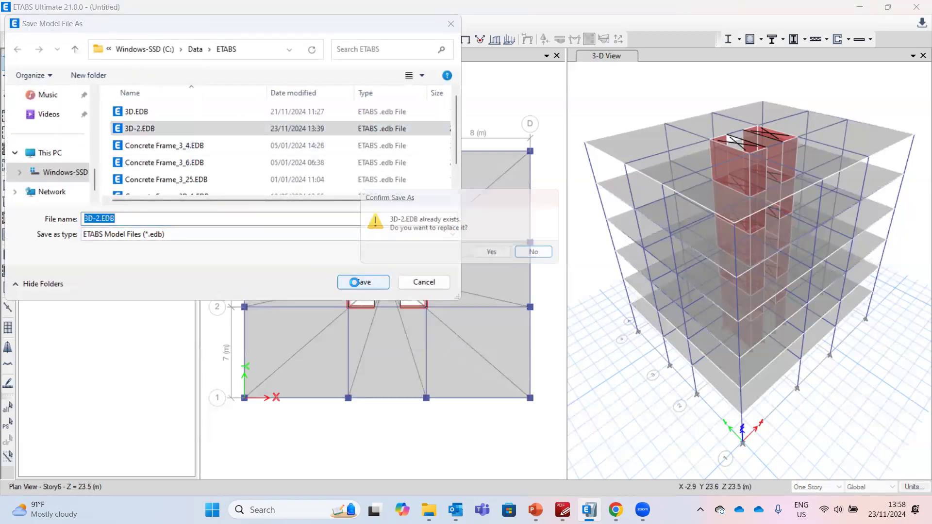
{"action": "left_click", "coordinate": [490, 251]}
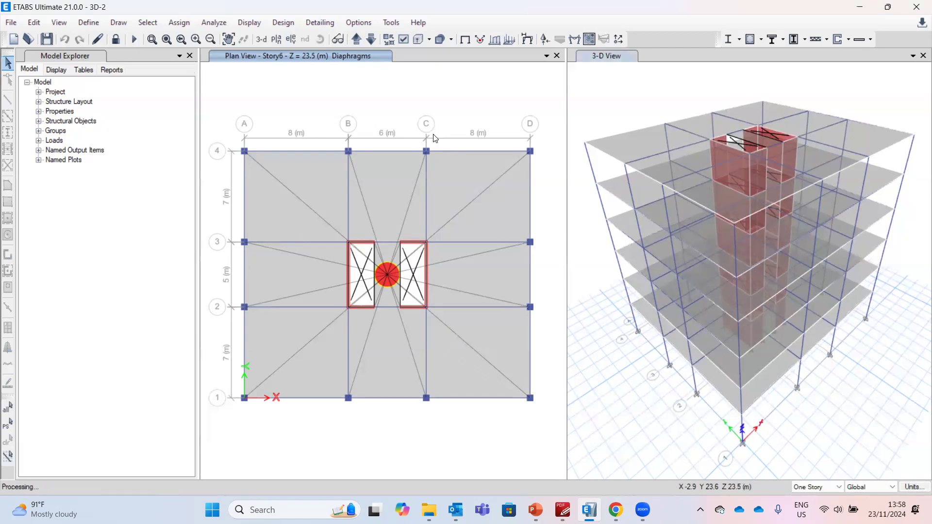
Inspect joint displacements of the Dead case on the deformed 3-D view
{"action": "right_click", "coordinate": [735, 240]}
{"action": "mouse_move", "coordinate": [681, 136]}
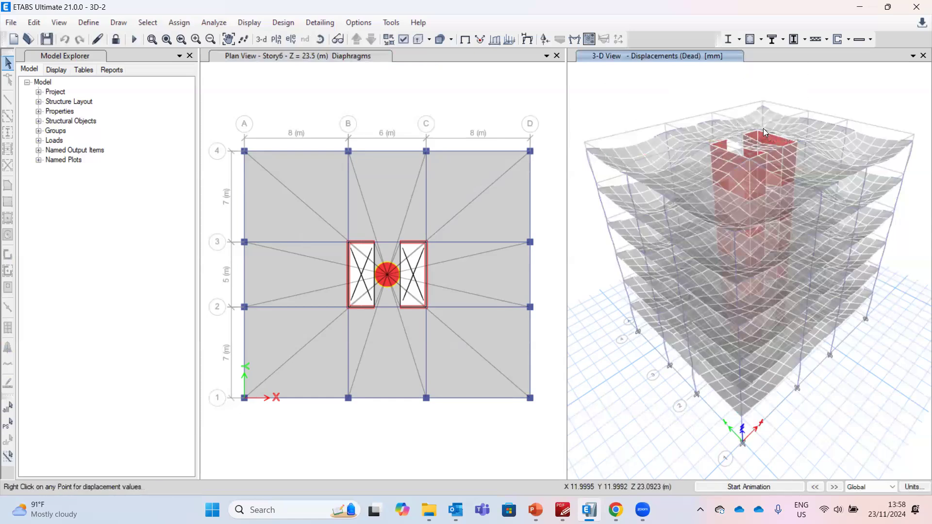
{"action": "mouse_move", "coordinate": [761, 137]}
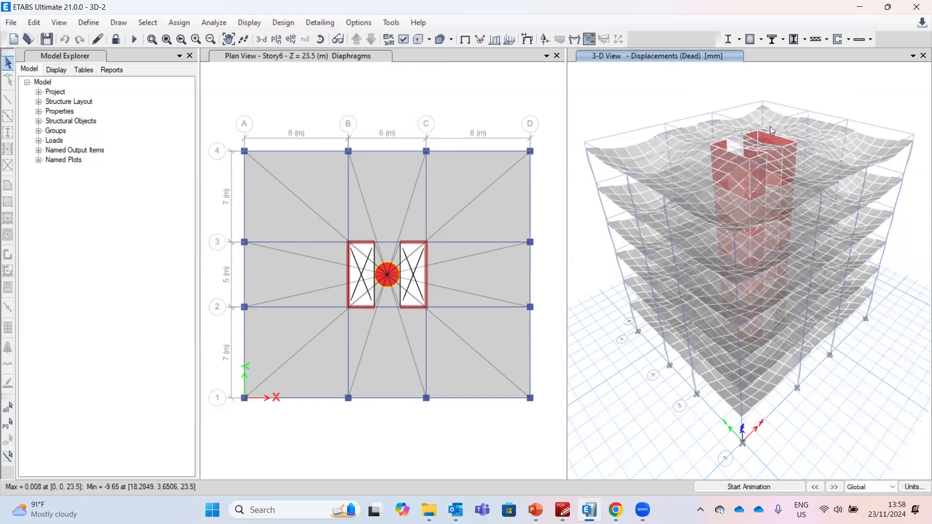
{"action": "mouse_move", "coordinate": [720, 131]}
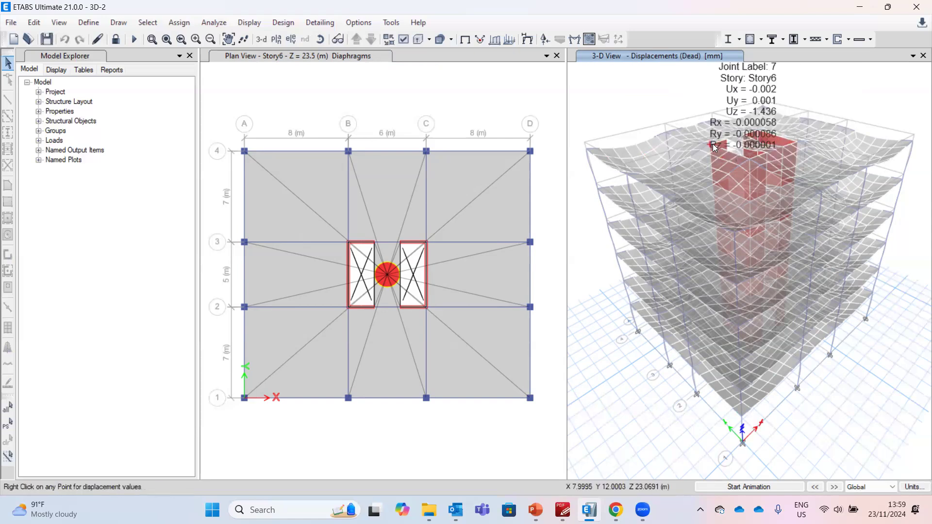
{"action": "mouse_move", "coordinate": [758, 170]}
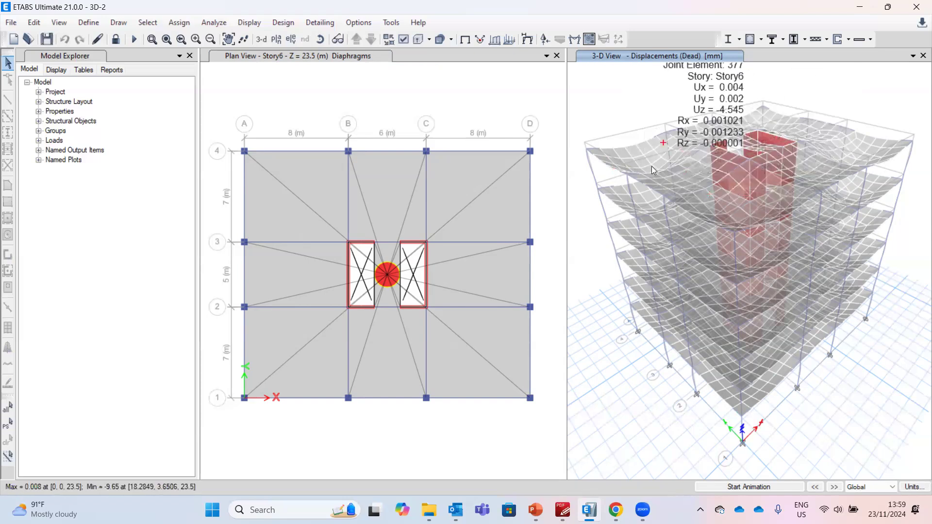
{"action": "left_click", "coordinate": [270, 109]}
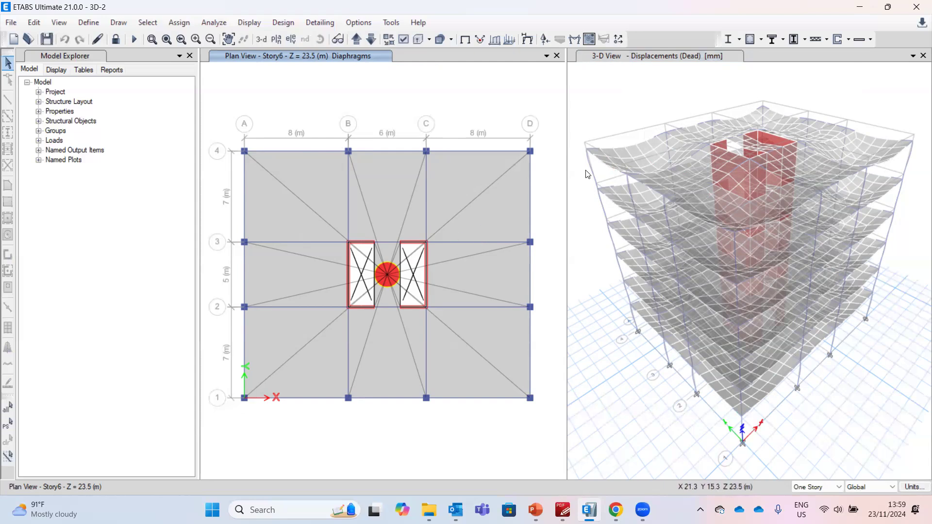
{"action": "left_click", "coordinate": [627, 113]}
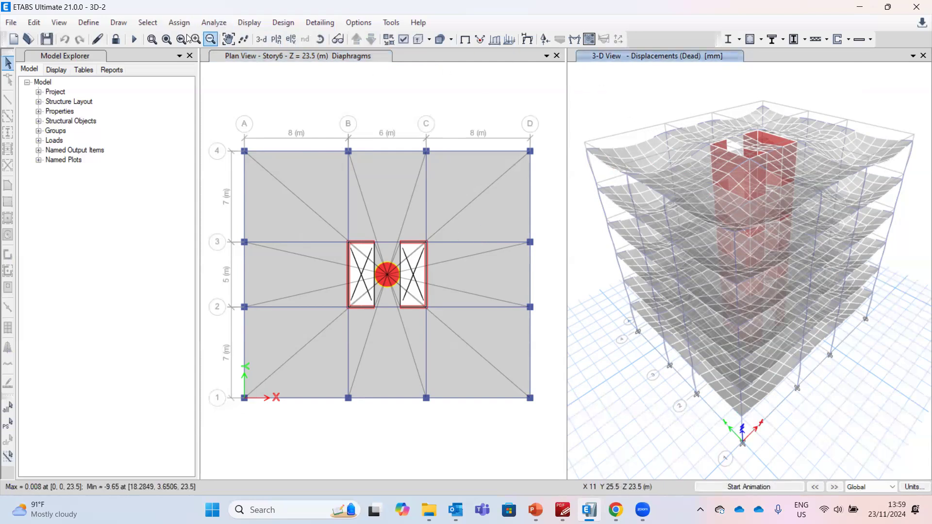
Select all walls by object type and show only the selected objects in the 3-D view
{"action": "left_click", "coordinate": [155, 24]}
{"action": "mouse_move", "coordinate": [160, 36]}
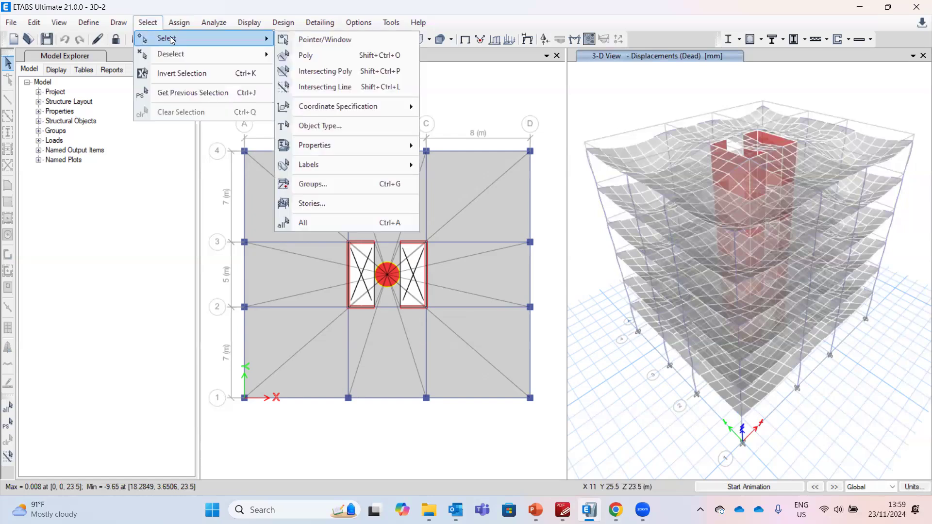
{"action": "left_click", "coordinate": [305, 125]}
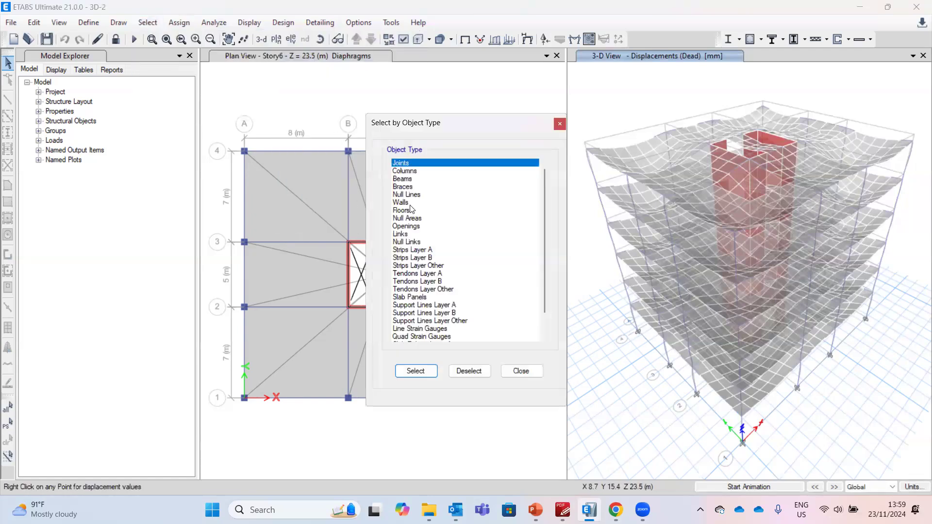
{"action": "left_click", "coordinate": [410, 203]}
{"action": "left_click", "coordinate": [432, 372]}
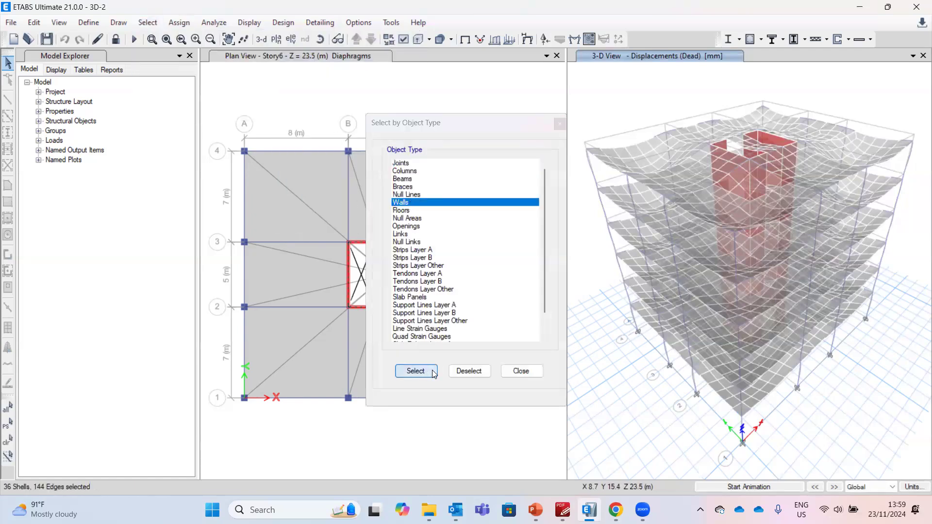
{"action": "left_click", "coordinate": [519, 372]}
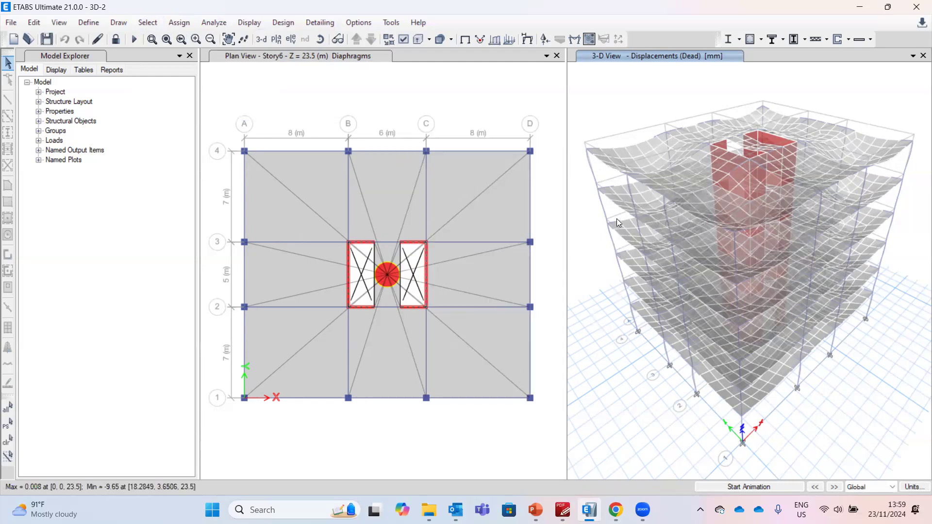
{"action": "right_click", "coordinate": [617, 94]}
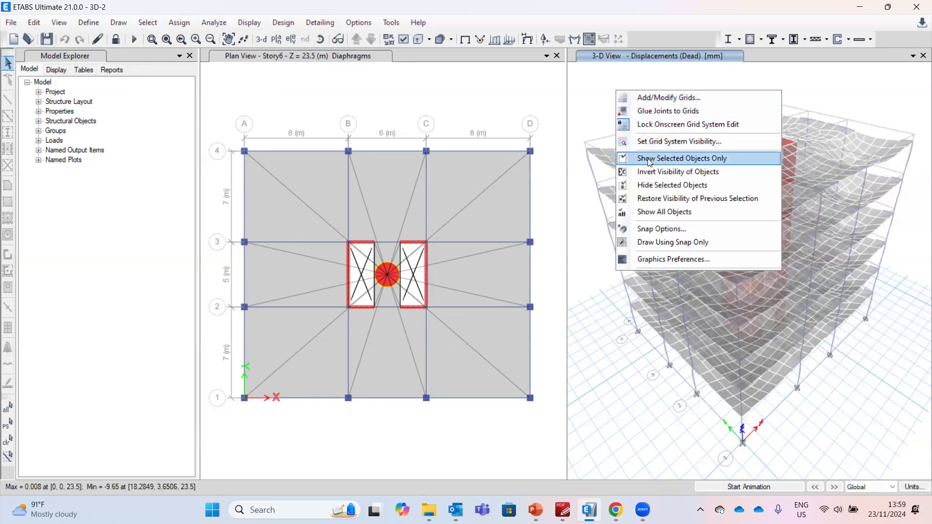
{"action": "left_click", "coordinate": [647, 158]}
{"action": "mouse_move", "coordinate": [714, 166]}
{"action": "mouse_move", "coordinate": [740, 201]}
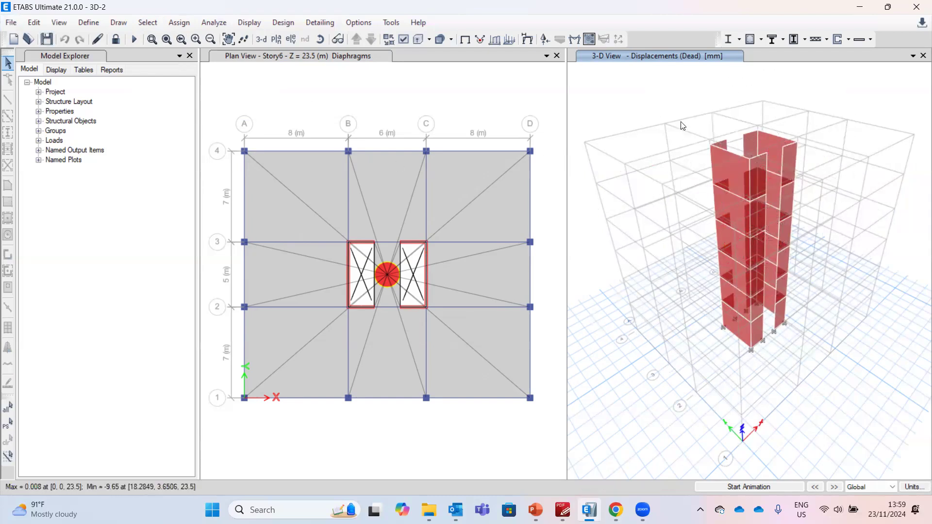
Select the walls, unlock the model, and assign them the default wall auto mesh option
{"action": "left_click_drag", "start_coordinate": [677, 98], "coordinate": [825, 402]}
{"action": "mouse_move", "coordinate": [781, 364]}
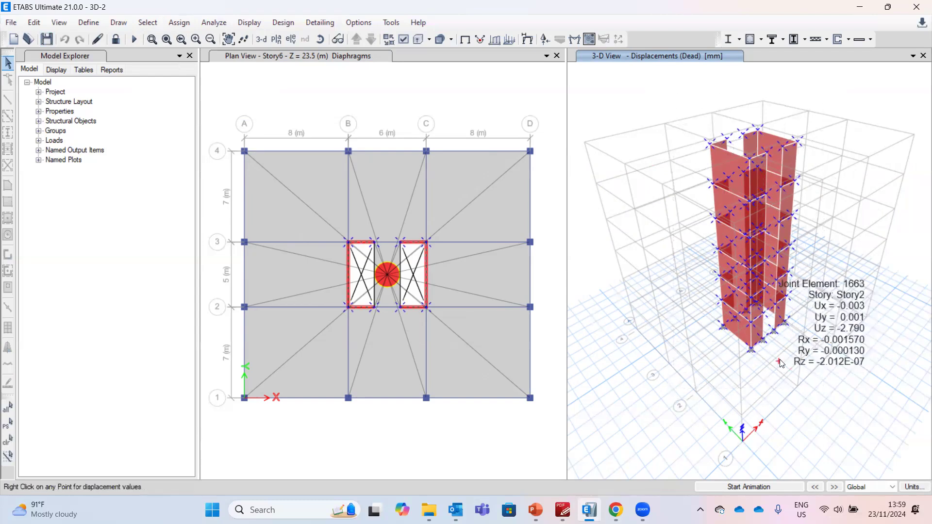
{"action": "left_click", "coordinate": [115, 39]}
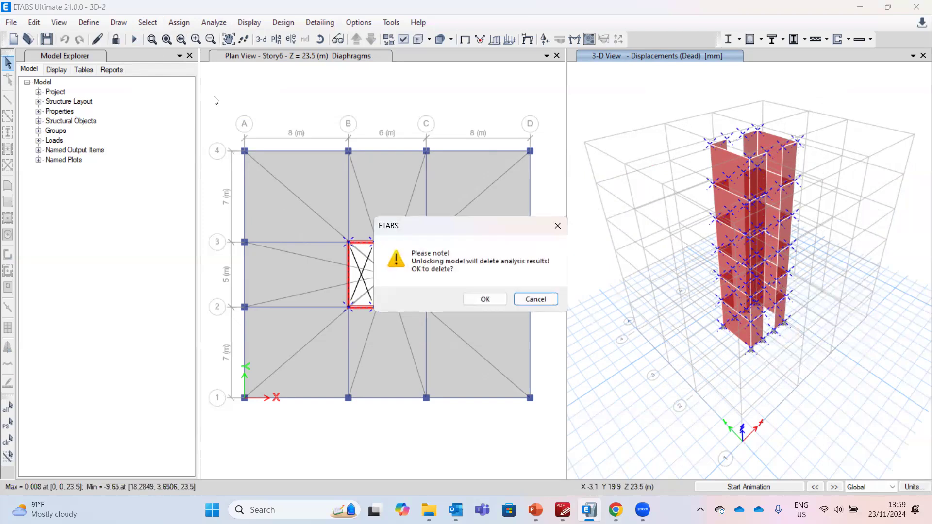
{"action": "left_click", "coordinate": [484, 299]}
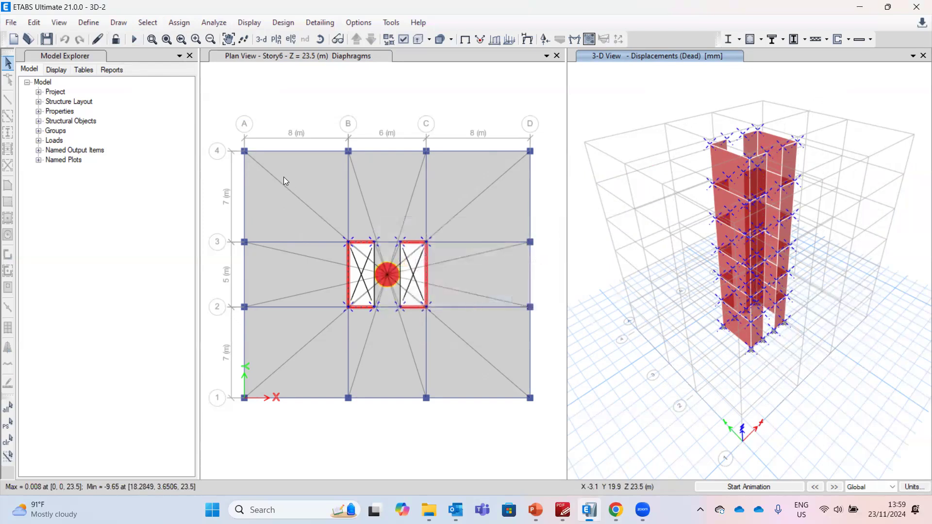
{"action": "left_click", "coordinate": [178, 23]}
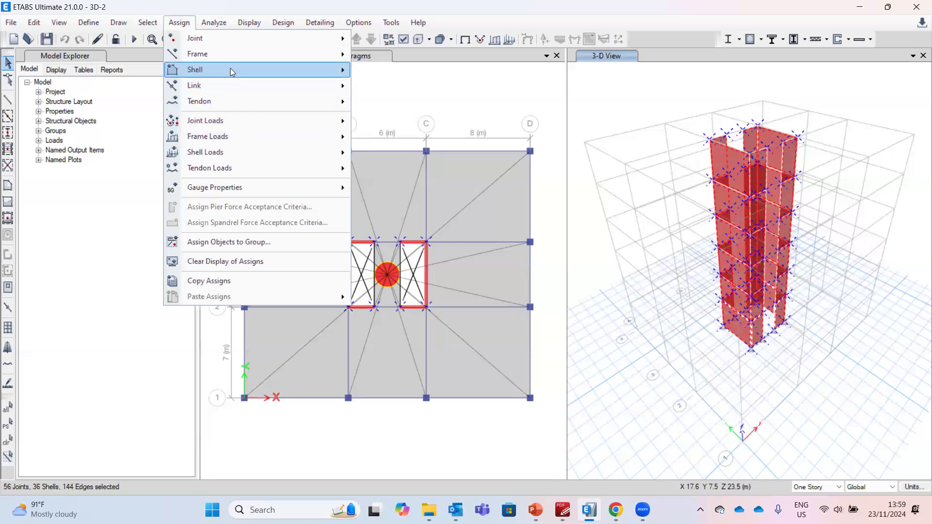
{"action": "mouse_move", "coordinate": [234, 72]}
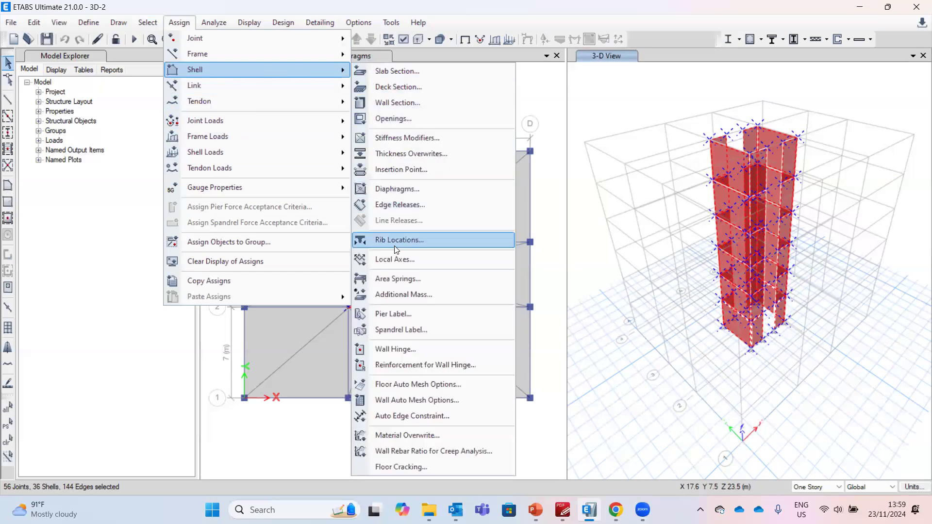
{"action": "left_click", "coordinate": [414, 401]}
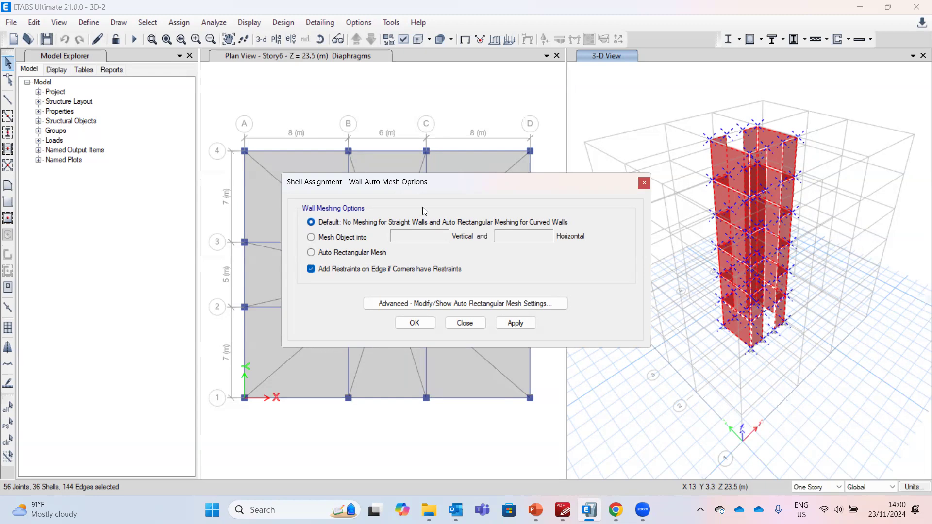
{"action": "left_click", "coordinate": [426, 327]}
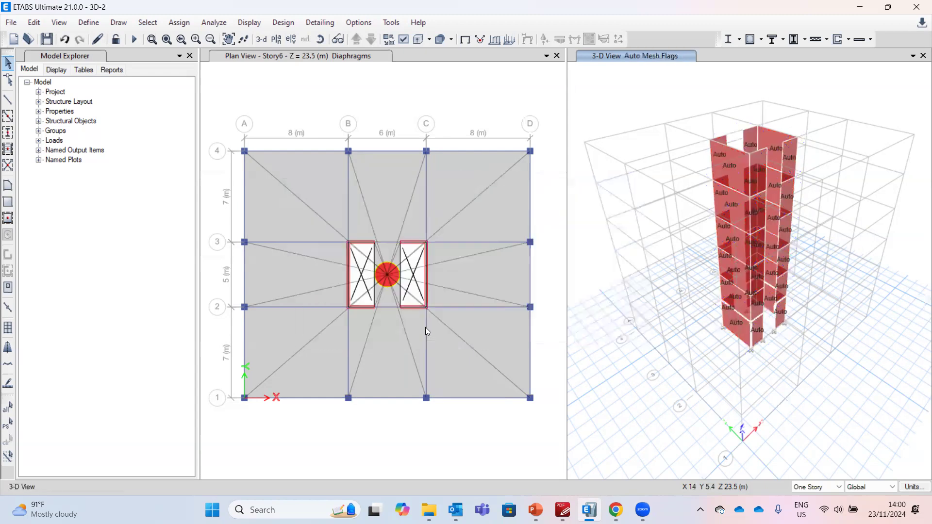
Run the analysis again
{"action": "left_click", "coordinate": [131, 43]}
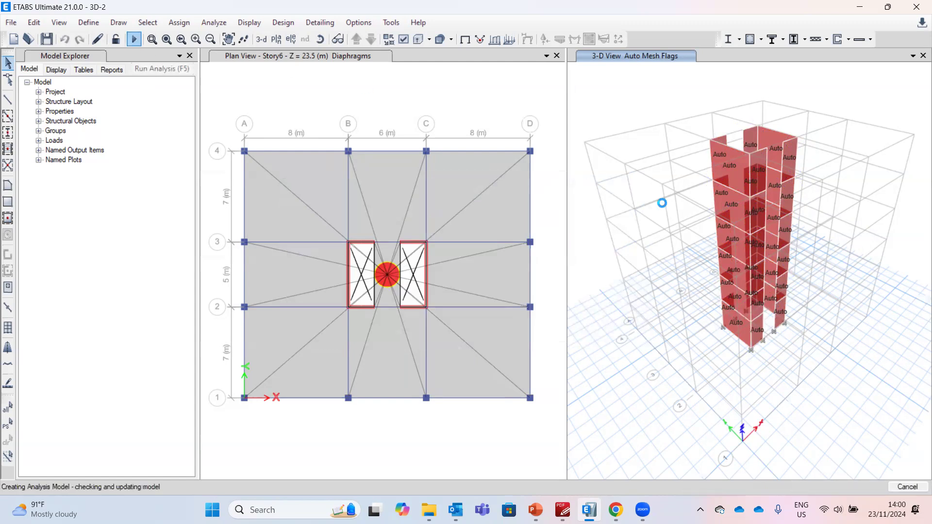
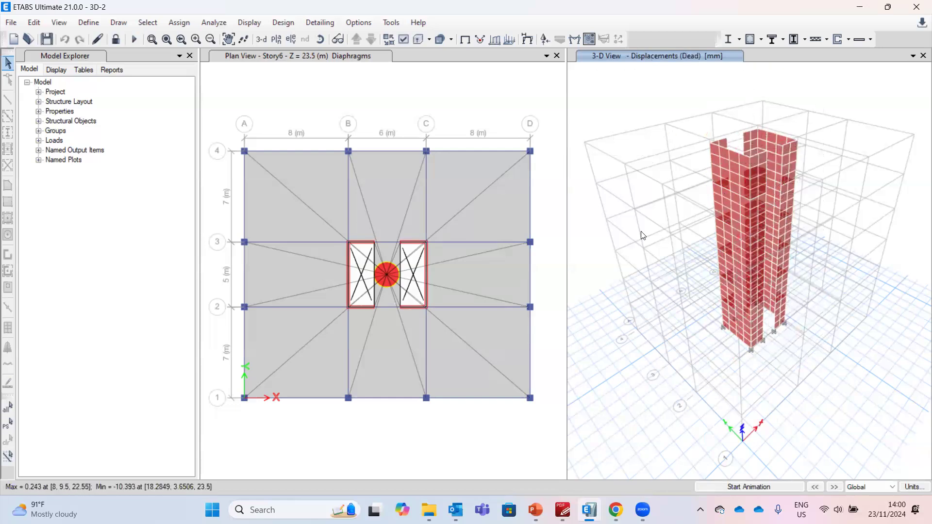
Show all objects in the 3-D view and step through the displaced shapes of the EX, EY and W load cases
{"action": "right_click", "coordinate": [607, 97]}
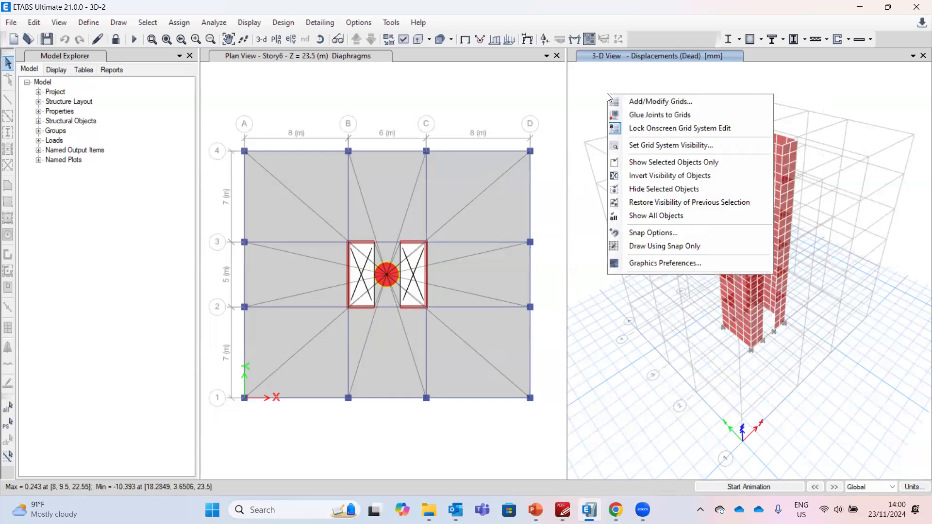
{"action": "left_click", "coordinate": [658, 216]}
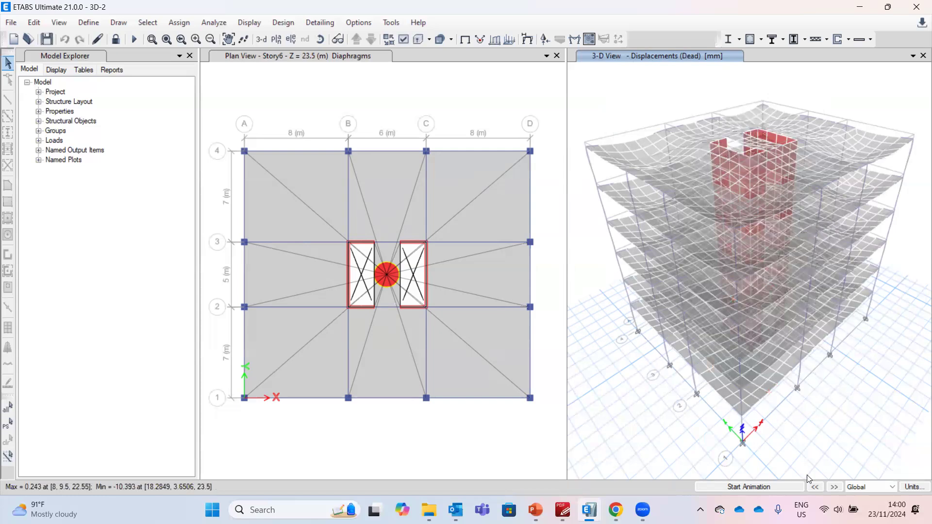
{"action": "left_click", "coordinate": [834, 488]}
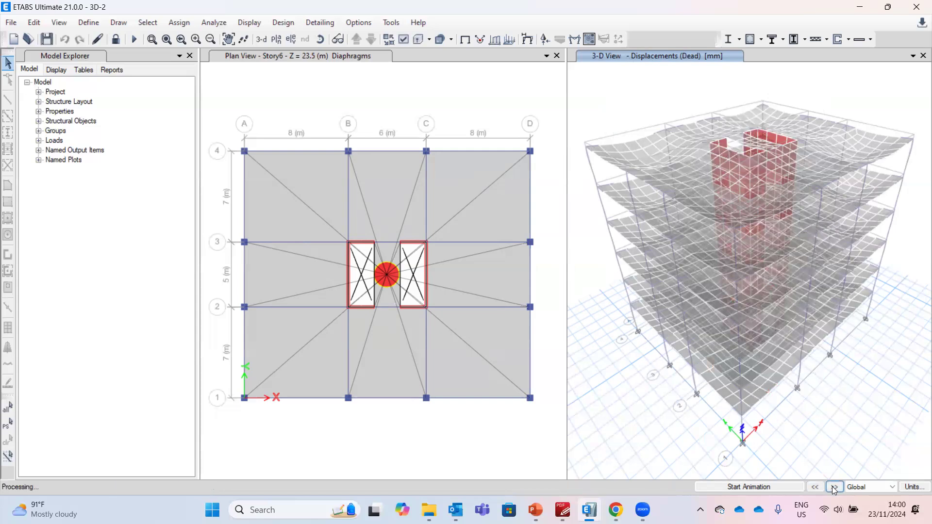
{"action": "left_click", "coordinate": [834, 487]}
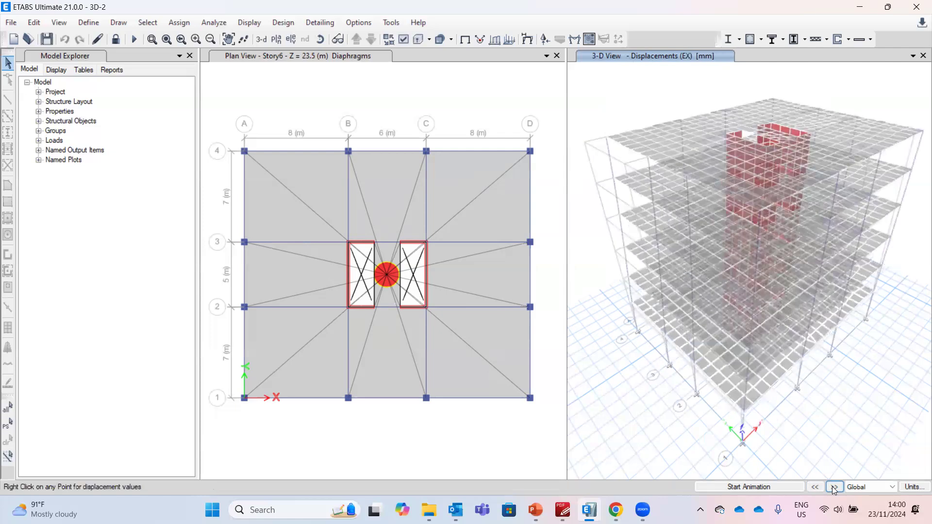
{"action": "left_click", "coordinate": [835, 487]}
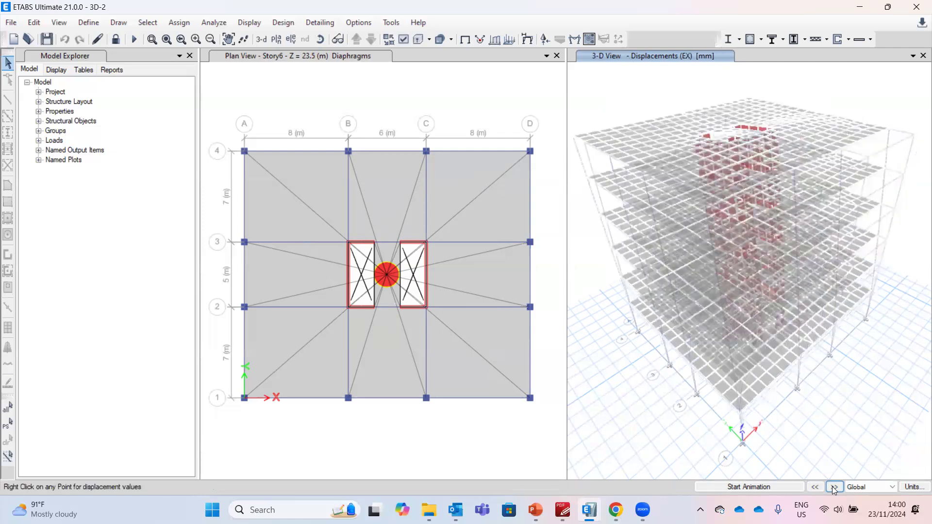
{"action": "left_click", "coordinate": [834, 487]}
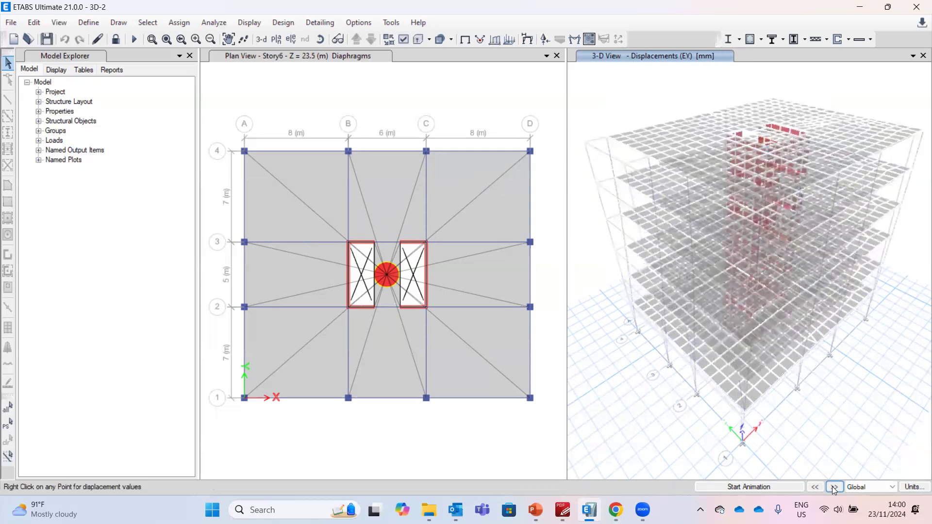
{"action": "left_click", "coordinate": [834, 488]}
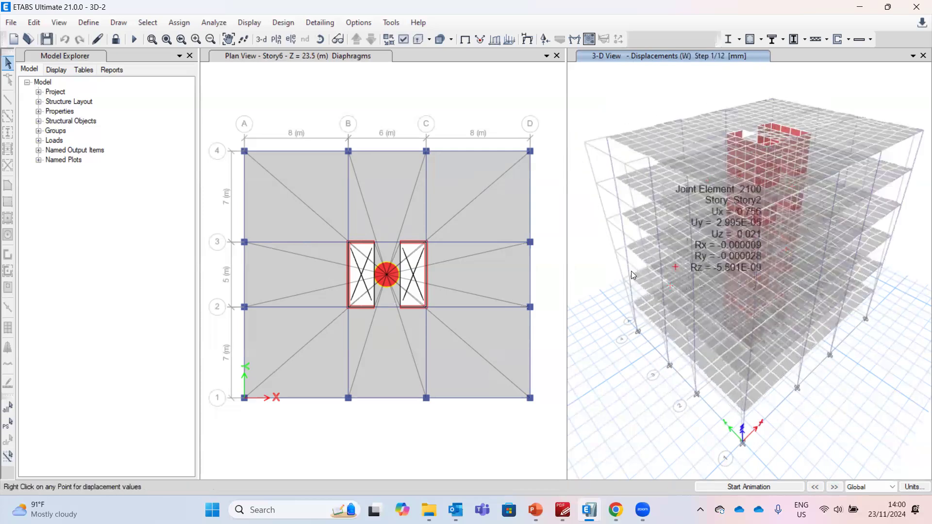
{"action": "left_click", "coordinate": [834, 487]}
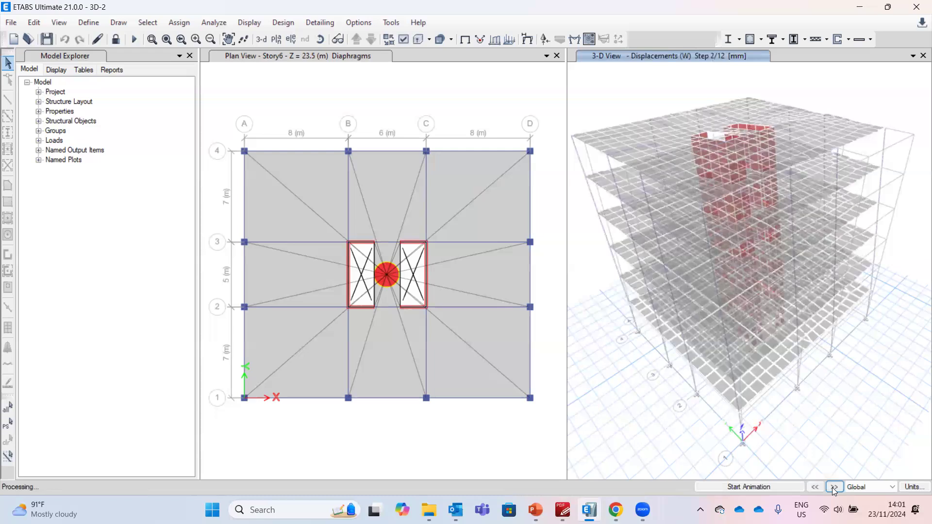
{"action": "left_click", "coordinate": [833, 488]}
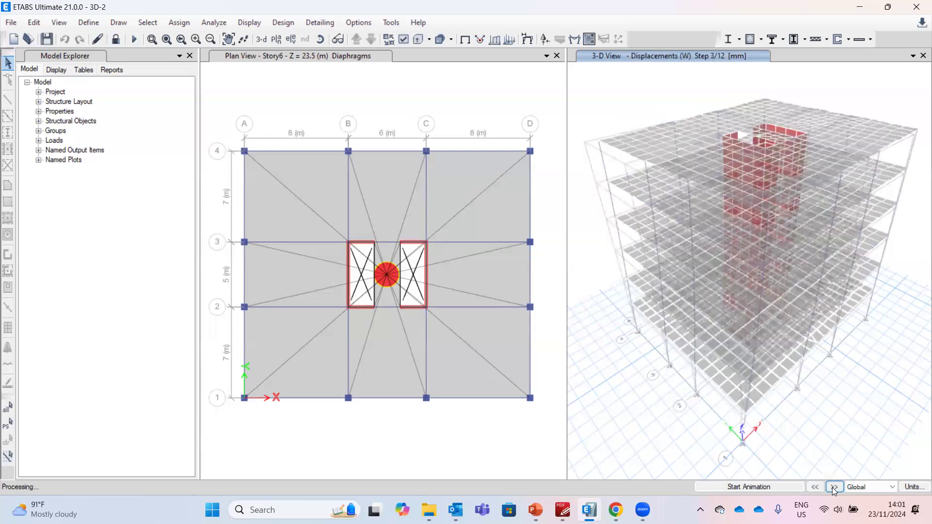
{"action": "left_click", "coordinate": [834, 488]}
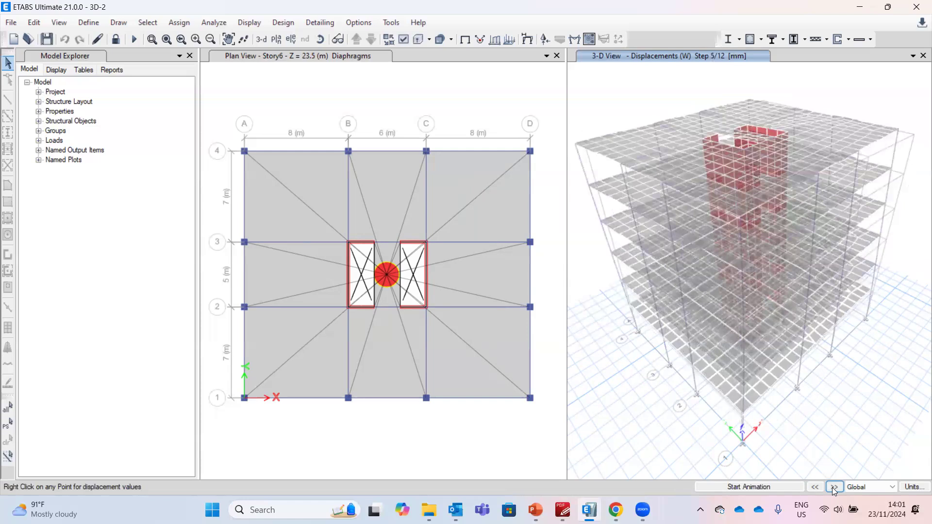
{"action": "left_click", "coordinate": [834, 487]}
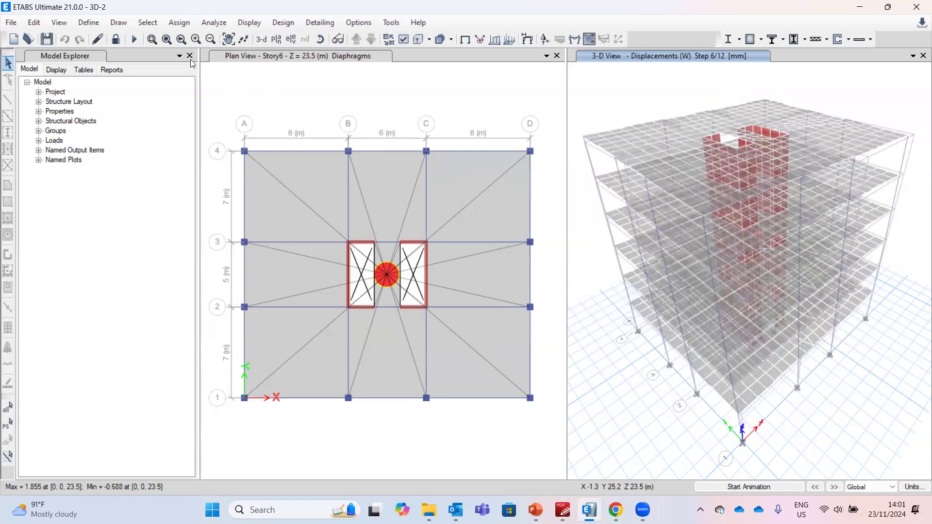
Define a new load combination LC01_1.4D with the Dead case scaled by 1.4
{"action": "left_click", "coordinate": [89, 23]}
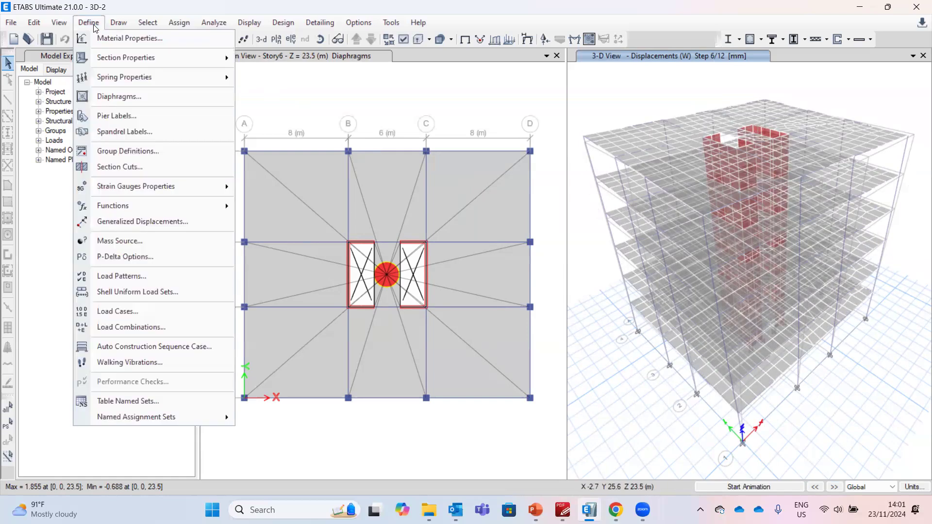
{"action": "left_click", "coordinate": [162, 328]}
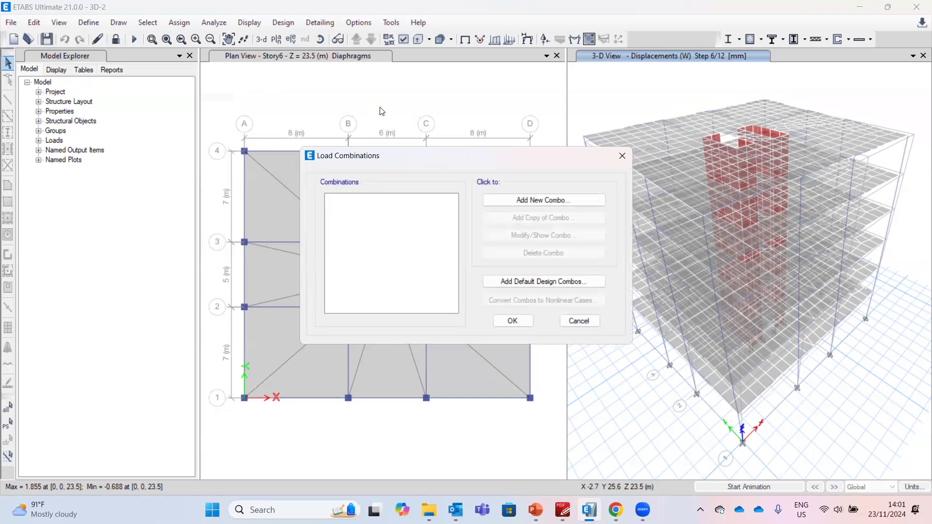
{"action": "left_click", "coordinate": [567, 199]}
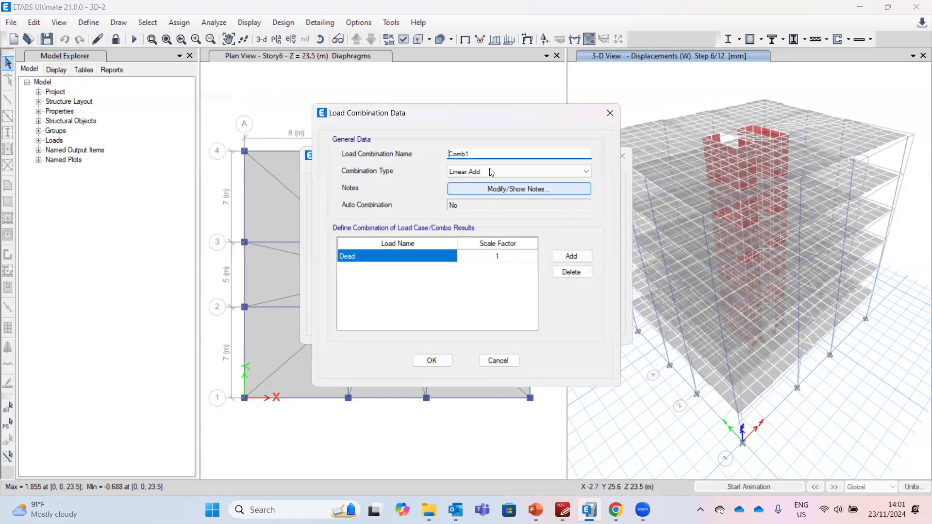
{"action": "type", "text": "U"}
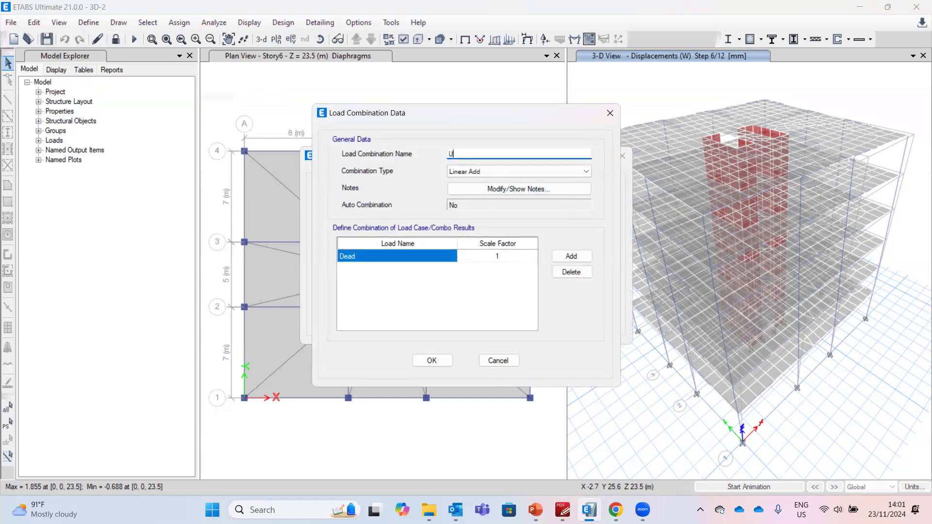
{"action": "type", "text": "LC01_1.4D"}
{"action": "left_click", "coordinate": [450, 256]}
{"action": "left_click", "coordinate": [451, 256]}
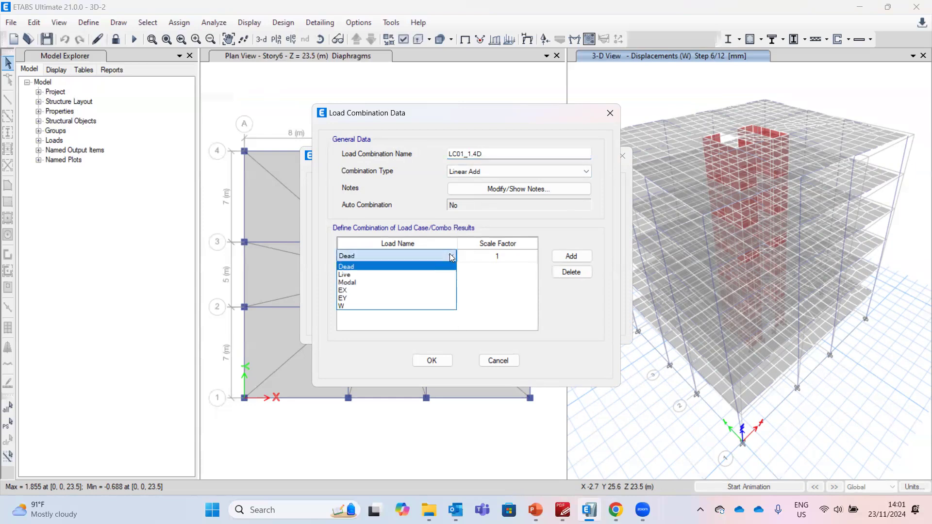
{"action": "left_click", "coordinate": [432, 266]}
{"action": "left_click", "coordinate": [498, 256]}
{"action": "left_click", "coordinate": [498, 255]}
{"action": "type", "text": ".4"}
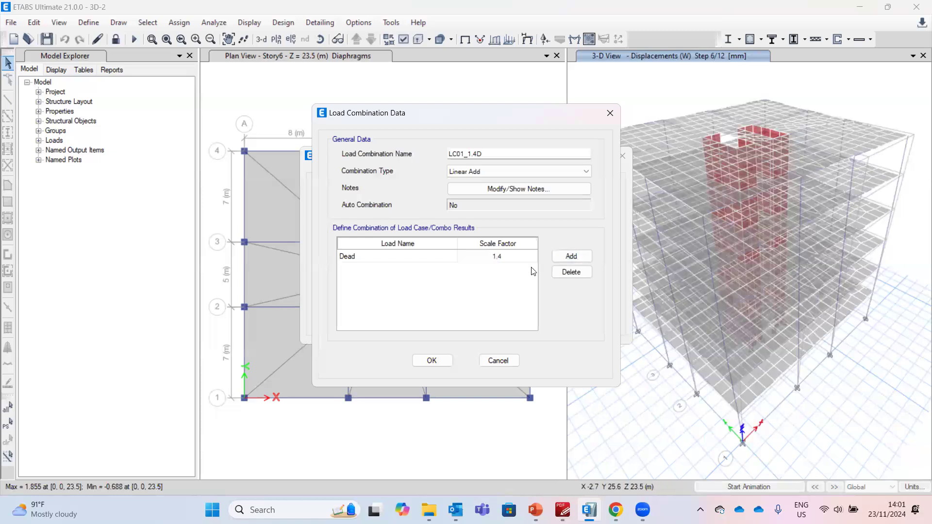
{"action": "left_click", "coordinate": [442, 360]}
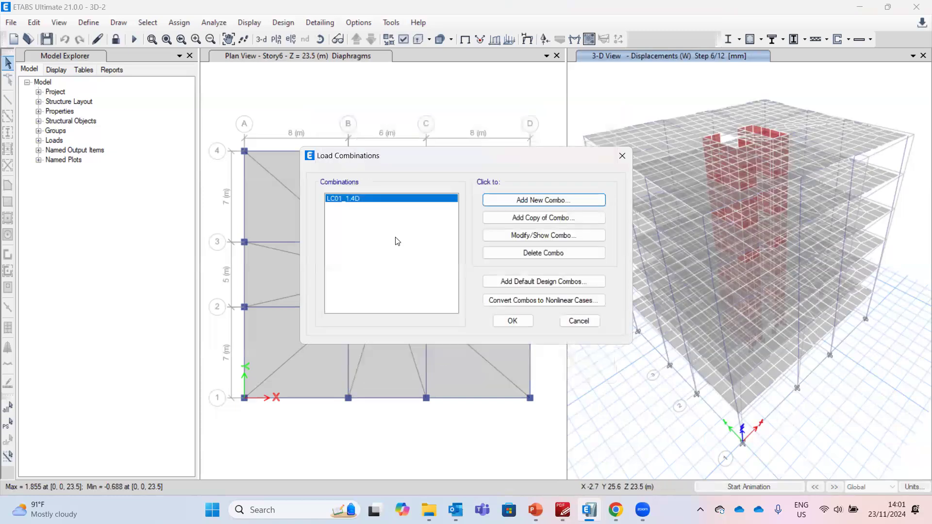
Copy the combination as LC02_1.2D+1.6L with Dead scaled 1.2 and an added Live case scaled 1.6
{"action": "left_click", "coordinate": [544, 217]}
{"action": "left_click_drag", "start_coordinate": [465, 152], "coordinate": [469, 153]}
{"action": "type", "text": "2_1."}
{"action": "type", "text": "2+1"}
{"action": "key", "text": "BackSpace"}
{"action": "key", "text": "BackSpace"}
{"action": "type", "text": "D"}
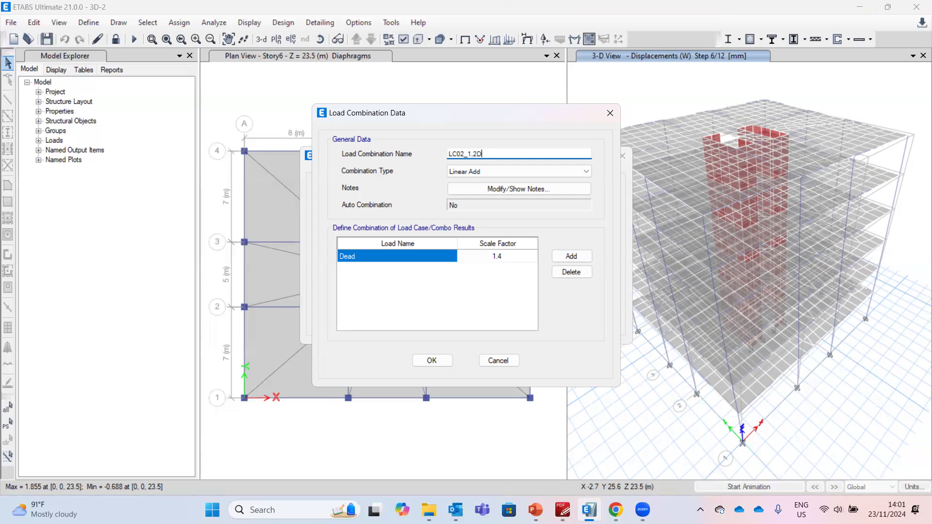
{"action": "type", "text": "+1.6L"}
{"action": "left_click", "coordinate": [500, 258]}
{"action": "type", "text": "1.2"}
{"action": "left_click", "coordinate": [571, 256]}
{"action": "left_click", "coordinate": [435, 268]}
{"action": "left_click", "coordinate": [411, 295]}
{"action": "left_click", "coordinate": [497, 268]}
{"action": "type", "text": "1.6"}
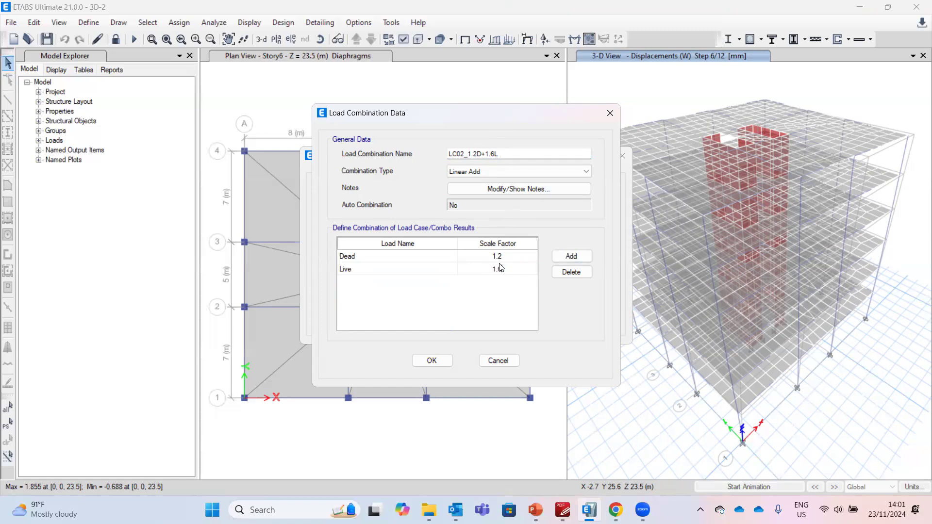
{"action": "left_click", "coordinate": [440, 361]}
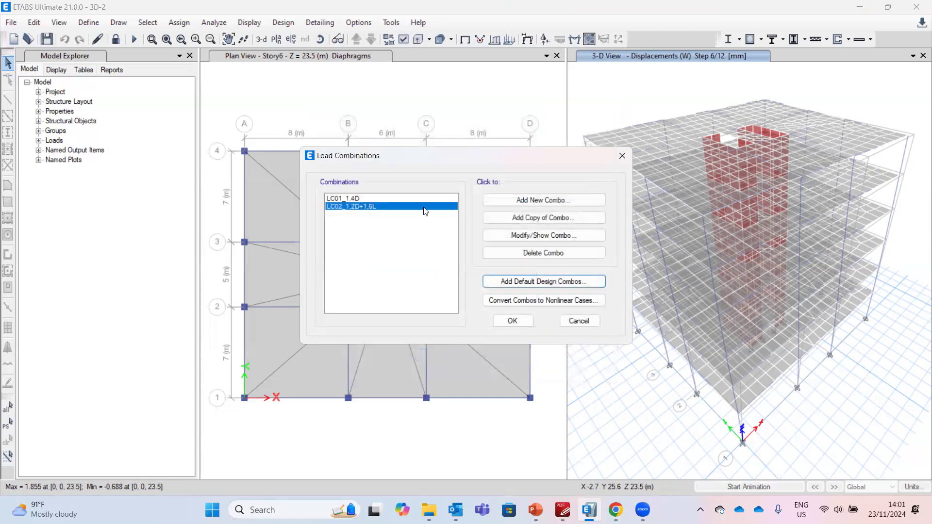
Copy the combination as LC03_1.2D+1.0L+1.0EX with Dead 1.4, Live 1, EX 1 and EY 0.3
{"action": "left_click", "coordinate": [511, 217]}
{"action": "left_click_drag", "start_coordinate": [460, 153], "coordinate": [464, 154]}
{"action": "type", "text": "3_1.2D+1.6L-1"}
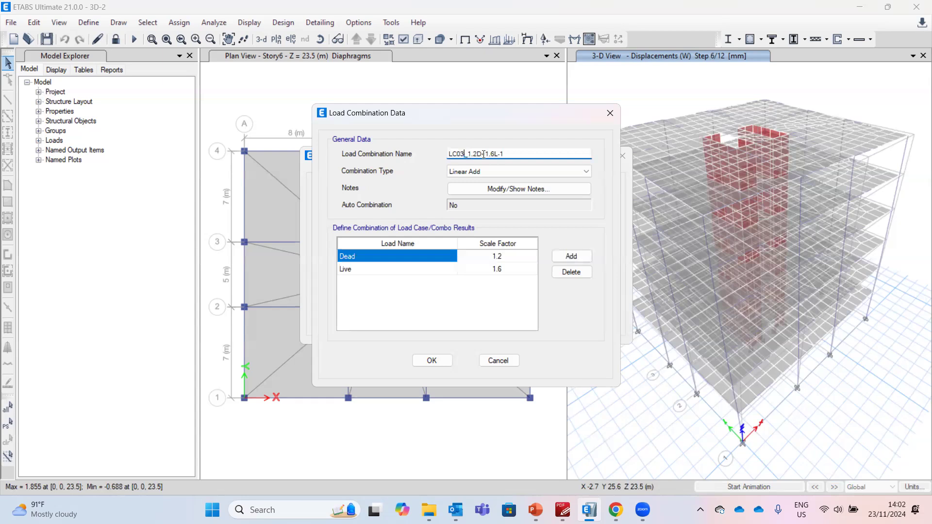
{"action": "left_click_drag", "start_coordinate": [495, 153], "coordinate": [499, 154]}
{"action": "type", "text": "+1.0EX"}
{"action": "left_click", "coordinate": [502, 256]}
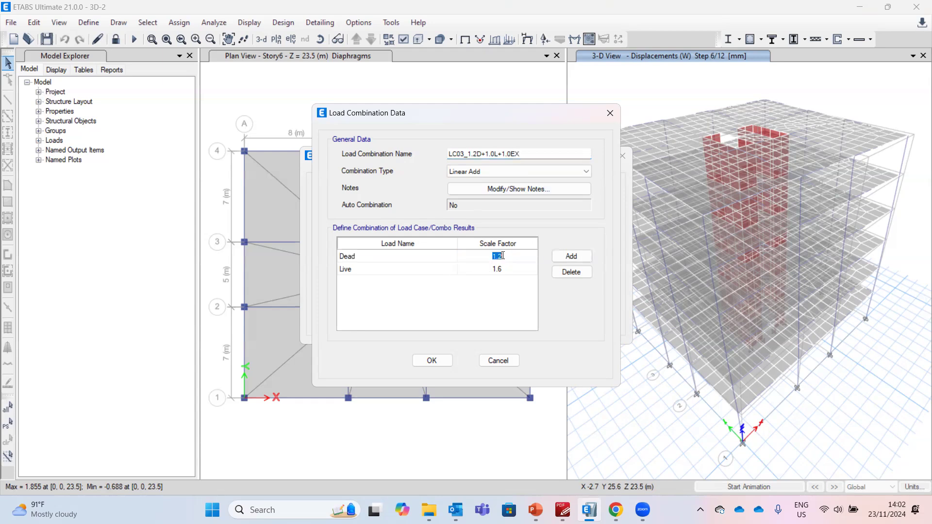
{"action": "left_click", "coordinate": [509, 257]}
{"action": "key", "text": "BackSpace"}
{"action": "type", "text": "."}
{"action": "type", "text": "4"}
{"action": "key", "text": "Down"}
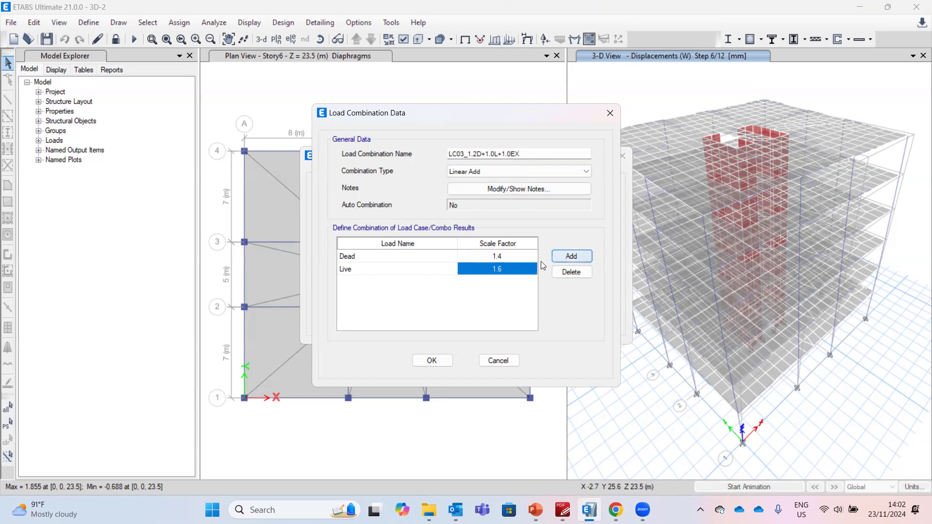
{"action": "type", "text": "1"}
{"action": "left_click", "coordinate": [561, 261]}
{"action": "left_click", "coordinate": [432, 283]}
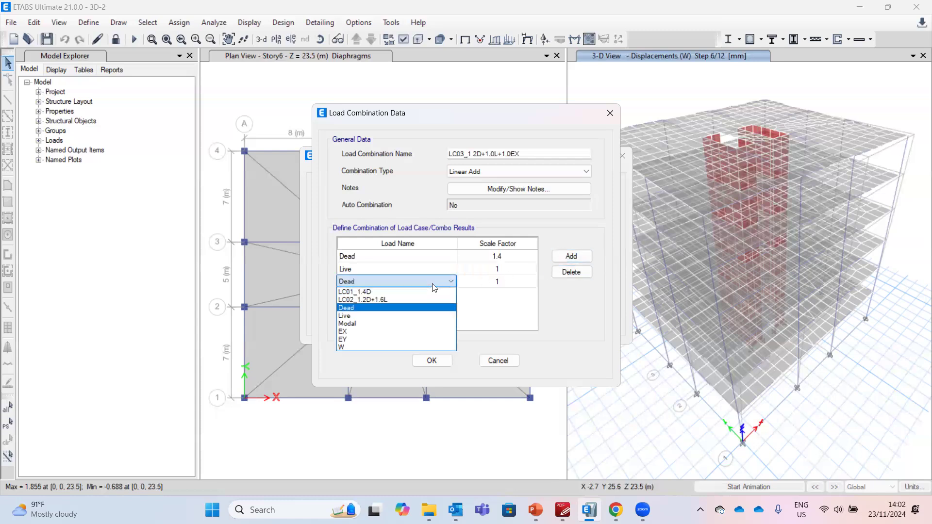
{"action": "left_click", "coordinate": [420, 332]}
{"action": "left_click", "coordinate": [571, 256]}
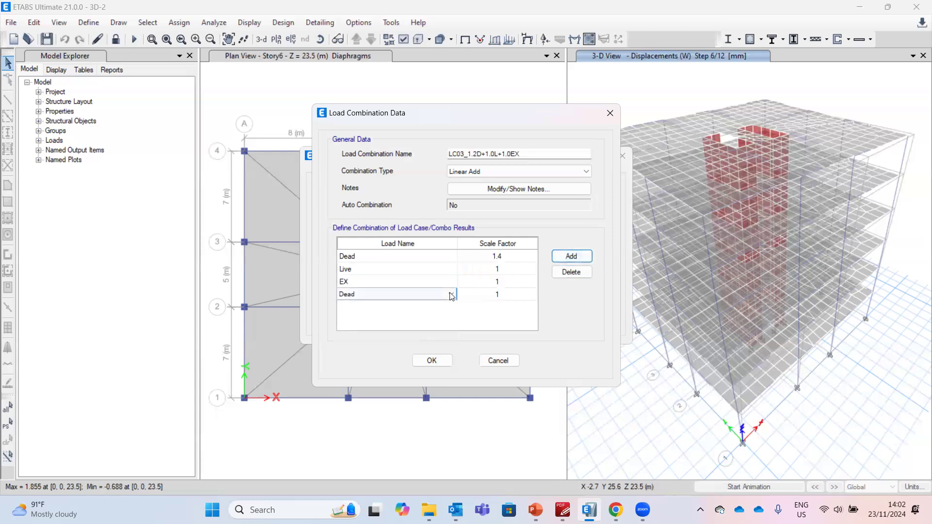
{"action": "left_click", "coordinate": [451, 295]}
{"action": "left_click", "coordinate": [420, 350]}
{"action": "left_click", "coordinate": [500, 296]}
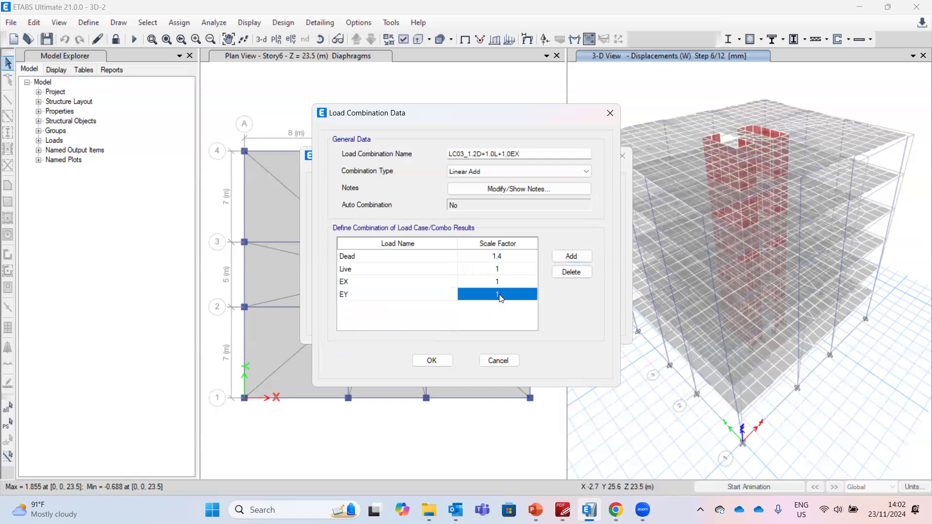
{"action": "left_click", "coordinate": [501, 298]}
{"action": "type", "text": "0.3"}
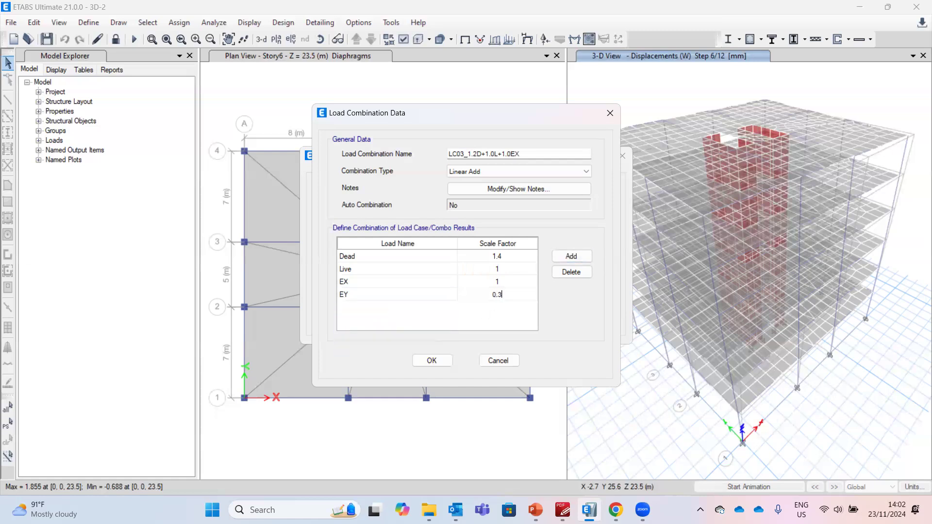
{"action": "left_click", "coordinate": [523, 280]}
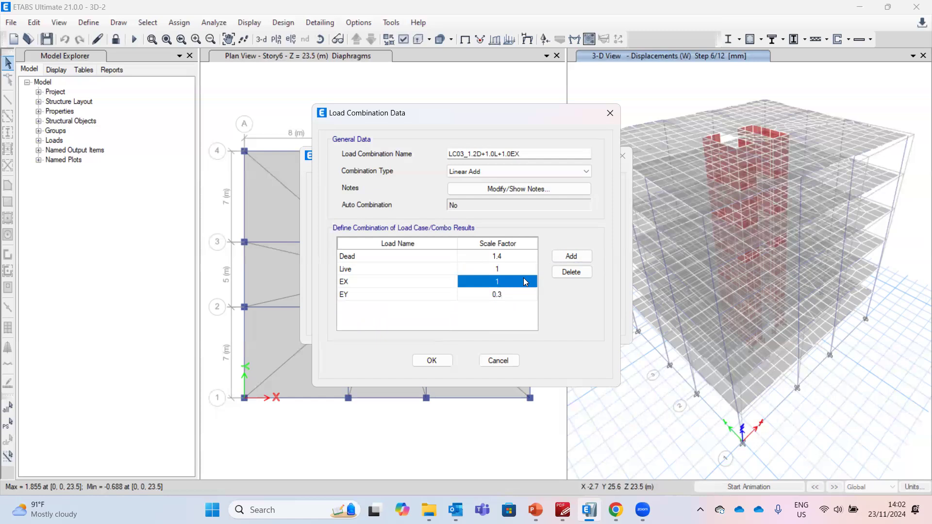
{"action": "left_click", "coordinate": [437, 361]}
Copy the combination as LC04_1.2D+1.0L+1.0EY, swapping the seismic rows so EY is 1 and EX is 0.3
{"action": "left_click", "coordinate": [494, 216]}
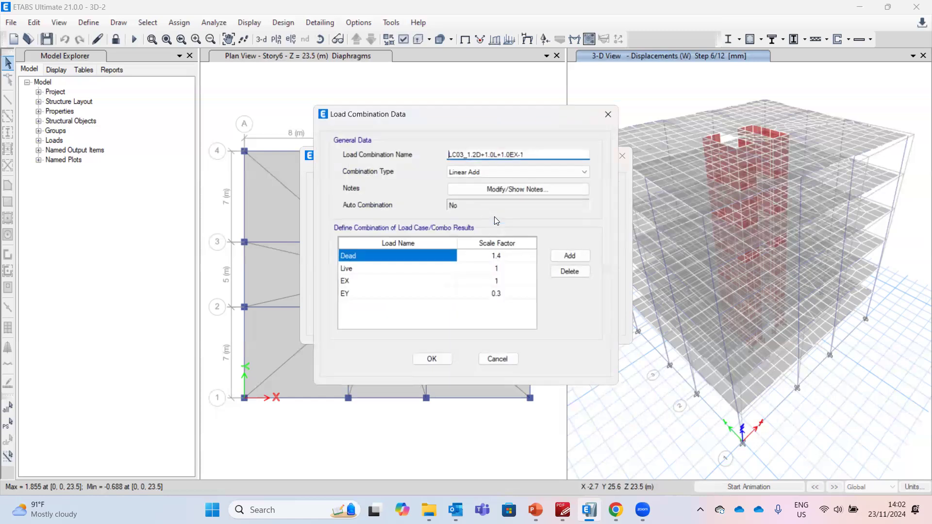
{"action": "left_click", "coordinate": [464, 154]}
{"action": "key", "text": "BackSpace"}
{"action": "type", "text": "4"}
{"action": "left_click_drag", "start_coordinate": [526, 154], "coordinate": [516, 154]}
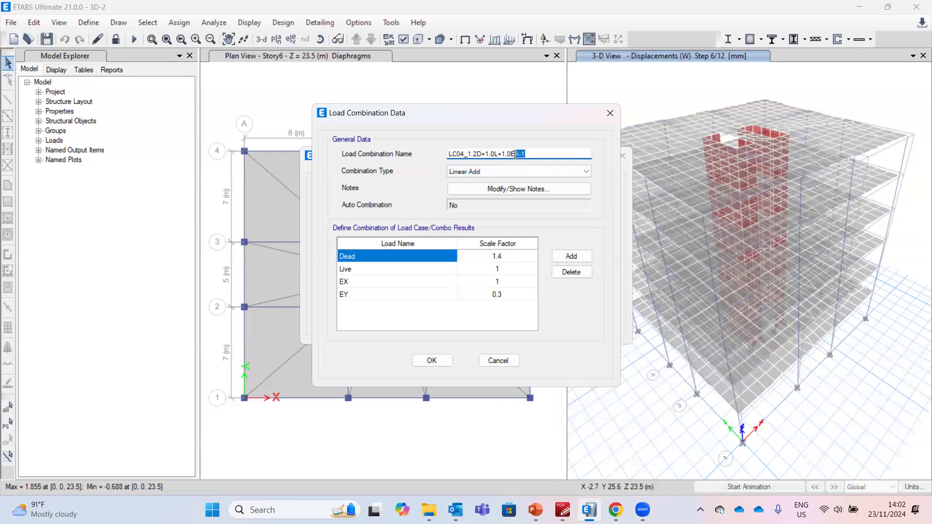
{"action": "type", "text": "Y"}
{"action": "left_click", "coordinate": [430, 272]}
{"action": "left_click", "coordinate": [437, 282]}
{"action": "left_click", "coordinate": [439, 282]}
{"action": "left_click", "coordinate": [388, 337]}
{"action": "left_click", "coordinate": [418, 294]}
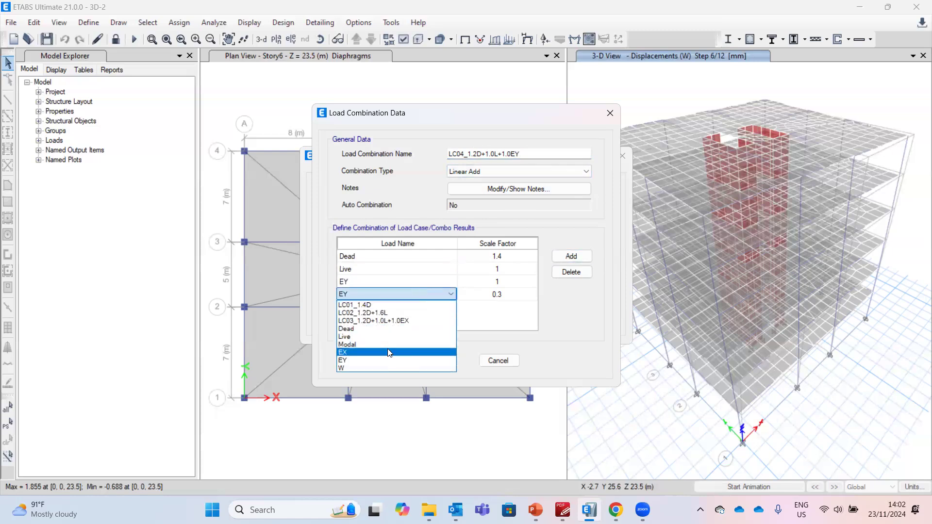
{"action": "left_click", "coordinate": [383, 342]}
{"action": "left_click", "coordinate": [440, 362]}
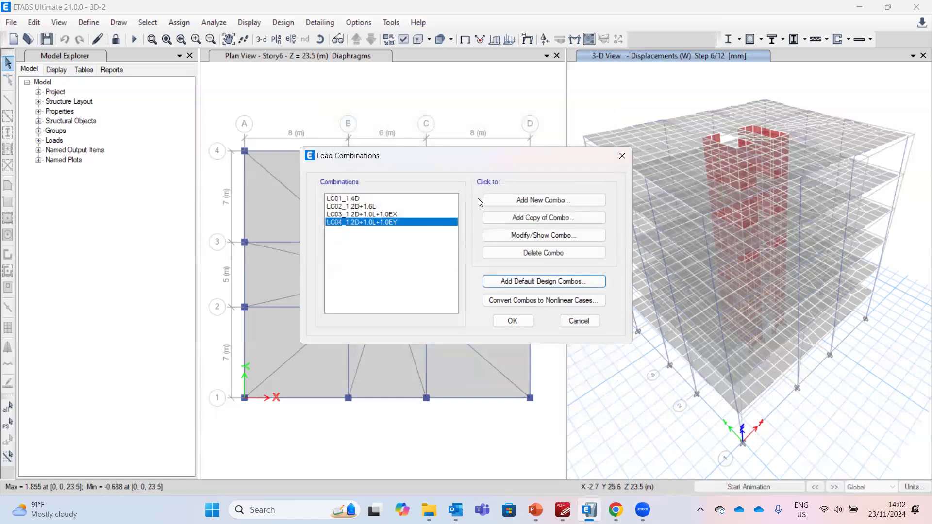
Copy LC04 as a new combination named LC05_0.9D+1.0EX and delete its Live case
{"action": "left_click", "coordinate": [510, 217]}
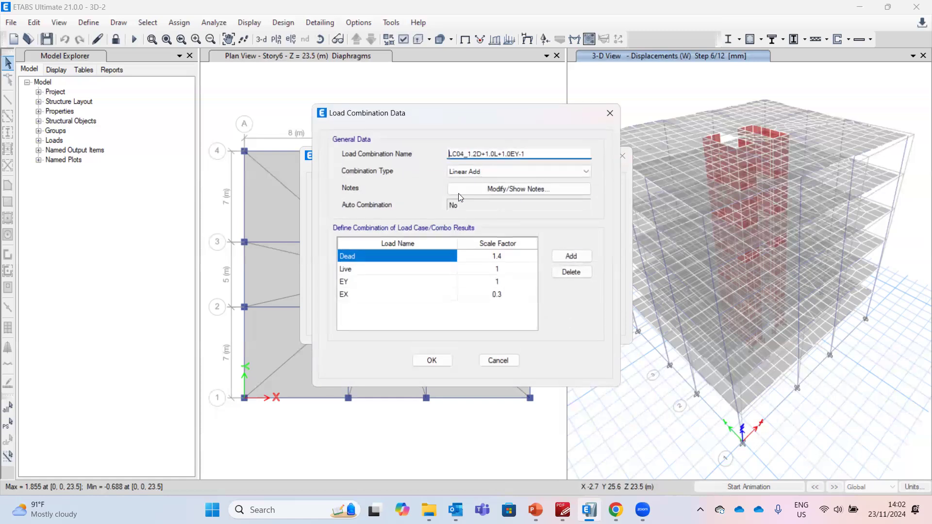
{"action": "left_click_drag", "start_coordinate": [462, 153], "coordinate": [466, 154]}
{"action": "type", "text": "5"}
{"action": "left_click_drag", "start_coordinate": [482, 153], "coordinate": [500, 154]}
{"action": "key", "text": "BackSpace"}
{"action": "left_click_drag", "start_coordinate": [480, 154], "coordinate": [474, 154]}
{"action": "type", "text": "0.9"}
{"action": "key", "text": "Left"}
{"action": "key", "text": "BackSpace"}
{"action": "key", "text": "BackSpace"}
{"action": "key", "text": "BackSpace"}
{"action": "key", "text": "BackSpace"}
{"action": "left_click", "coordinate": [424, 267]}
{"action": "left_click", "coordinate": [561, 272]}
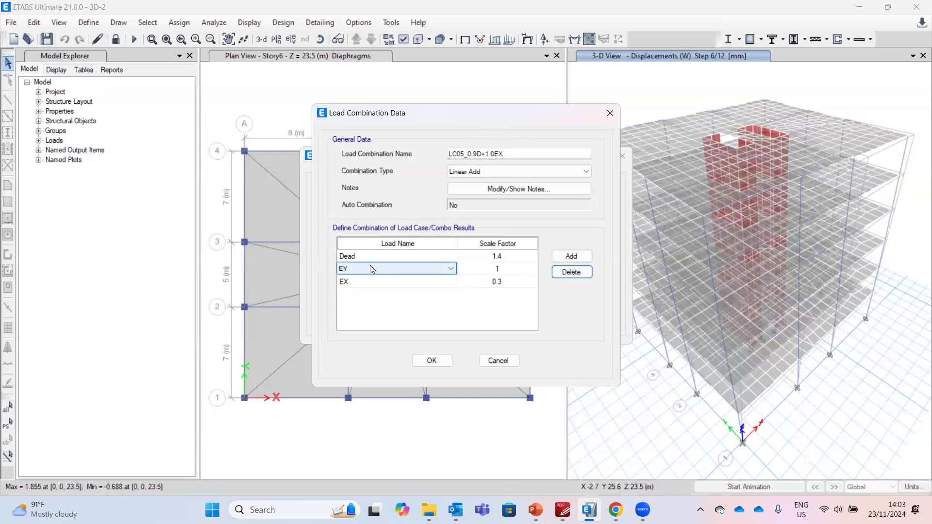
Set LC05's Dead factor to 0.9-0.2 and swap the seismic rows so EX is 1 and EY 0.3, then save it
{"action": "left_click", "coordinate": [498, 256]}
{"action": "left_click", "coordinate": [499, 256]}
{"action": "type", "text": "0.9"}
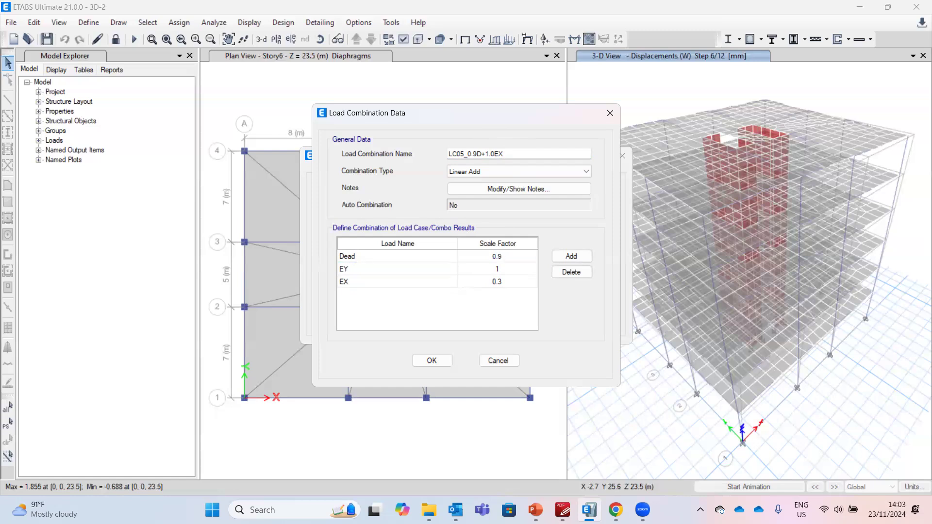
{"action": "type", "text": "-0.2"}
{"action": "key", "text": "Return"}
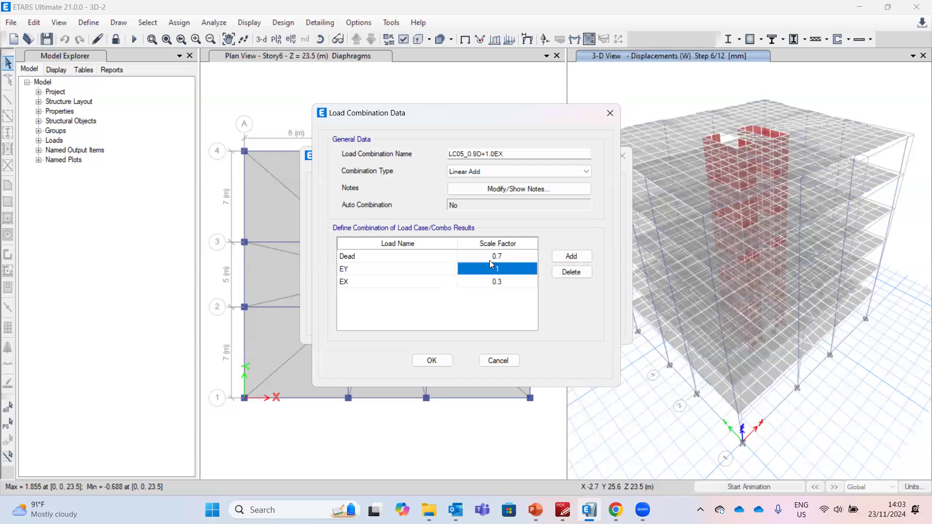
{"action": "left_click", "coordinate": [419, 270]}
{"action": "left_click", "coordinate": [407, 334]}
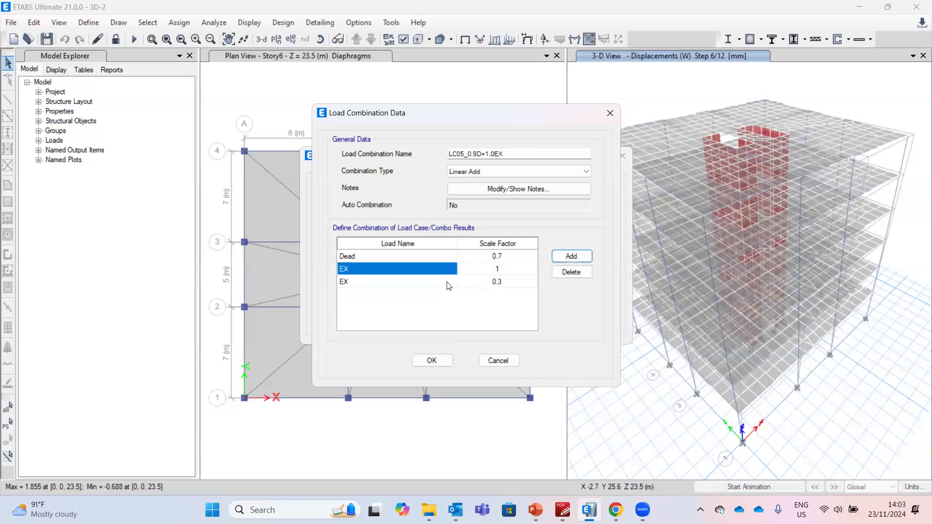
{"action": "left_click", "coordinate": [447, 282]}
{"action": "left_click", "coordinate": [423, 355]}
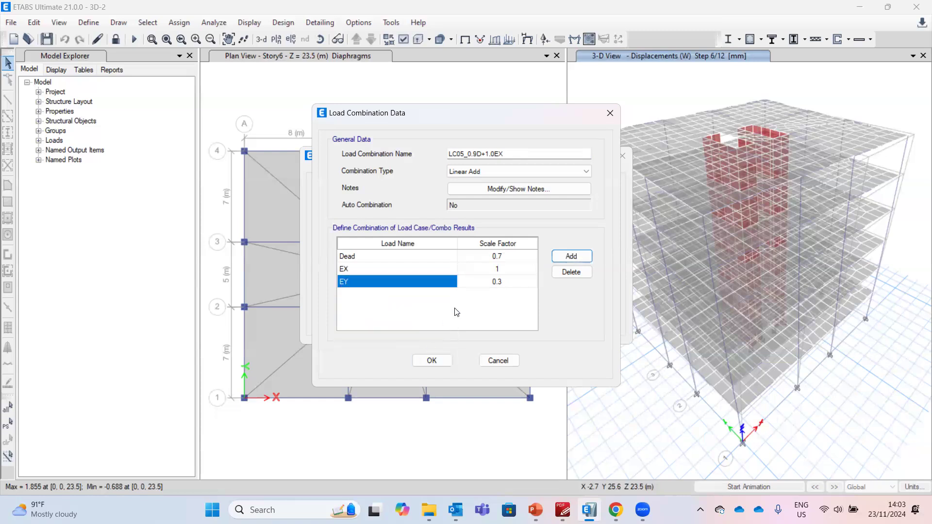
{"action": "left_click", "coordinate": [442, 360]}
Copy LC05 as LC06_0.9D+1.0EY, swapping the seismic rows so EY is 1 and EX is 0.3
{"action": "left_click", "coordinate": [516, 218]}
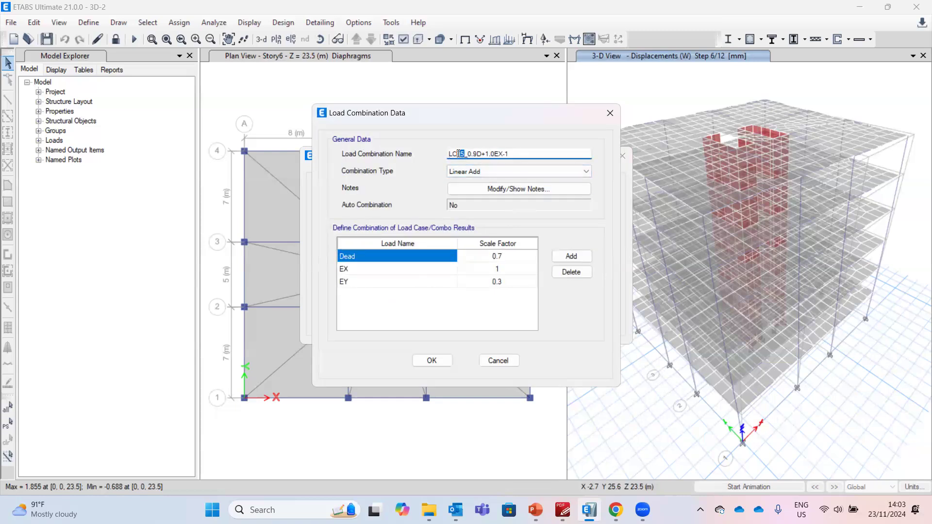
{"action": "type", "text": "6"}
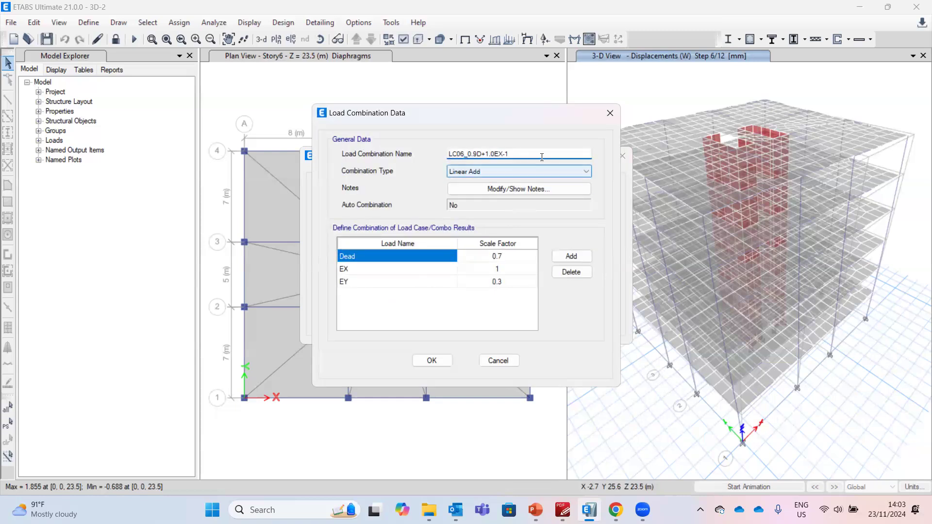
{"action": "left_click_drag", "start_coordinate": [515, 154], "coordinate": [500, 155]}
{"action": "type", "text": "Y"}
{"action": "left_click", "coordinate": [447, 275]}
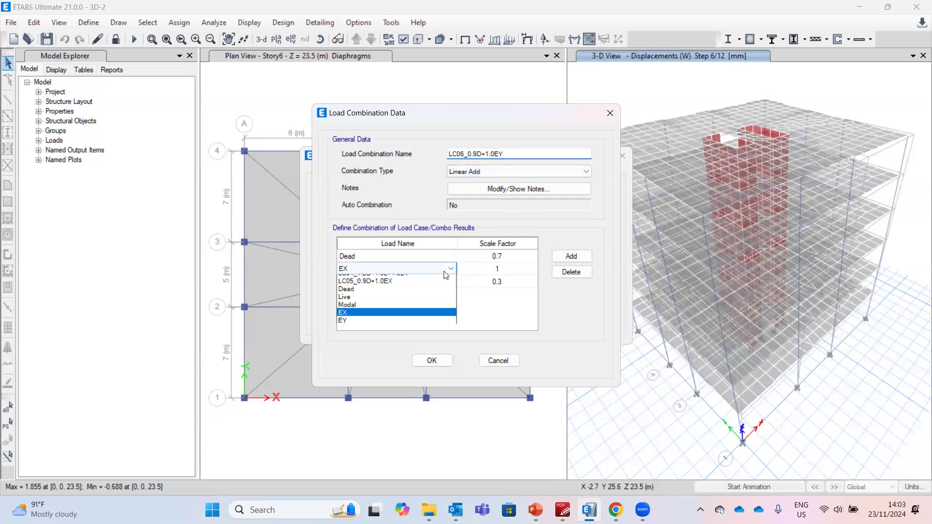
{"action": "left_click", "coordinate": [449, 348]}
{"action": "left_click", "coordinate": [445, 282]}
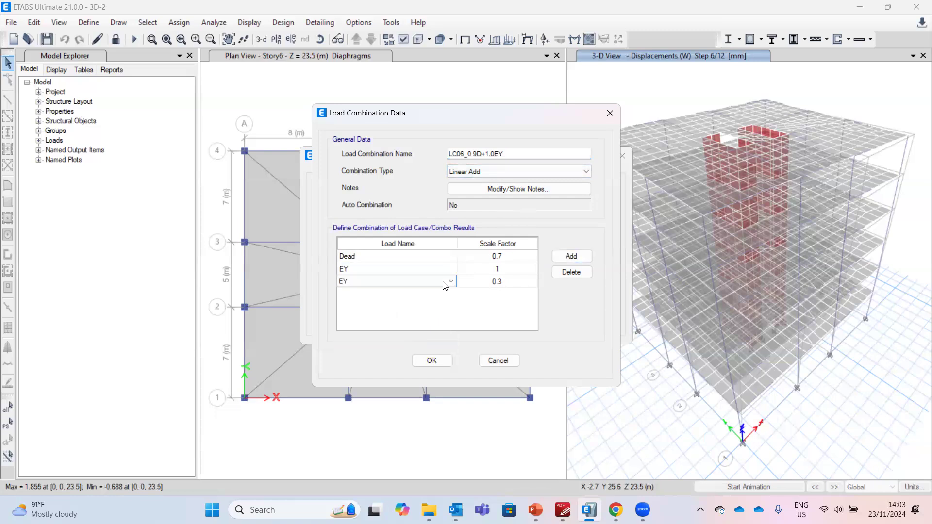
{"action": "left_click", "coordinate": [416, 345]}
{"action": "left_click", "coordinate": [432, 360]}
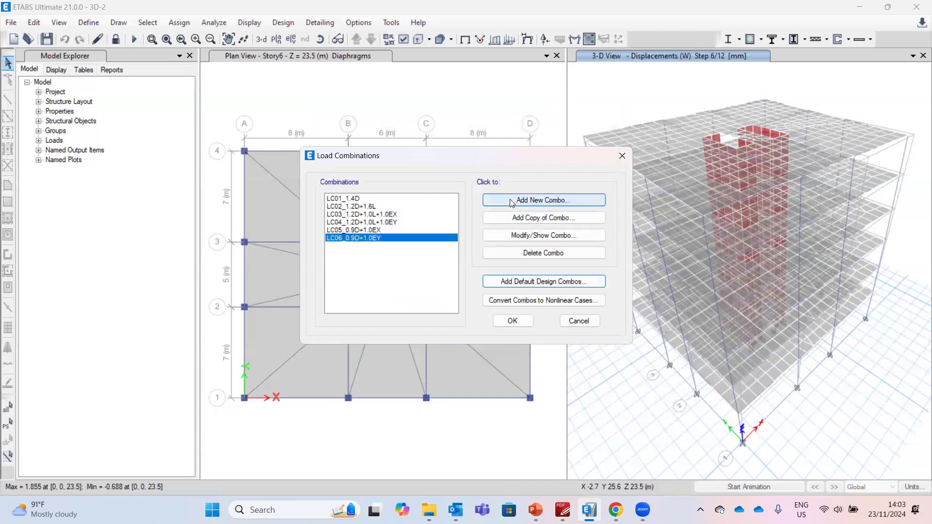
Consult the load combination list in the SNI 1727-2020 PDF document
{"action": "mouse_move", "coordinate": [561, 504]}
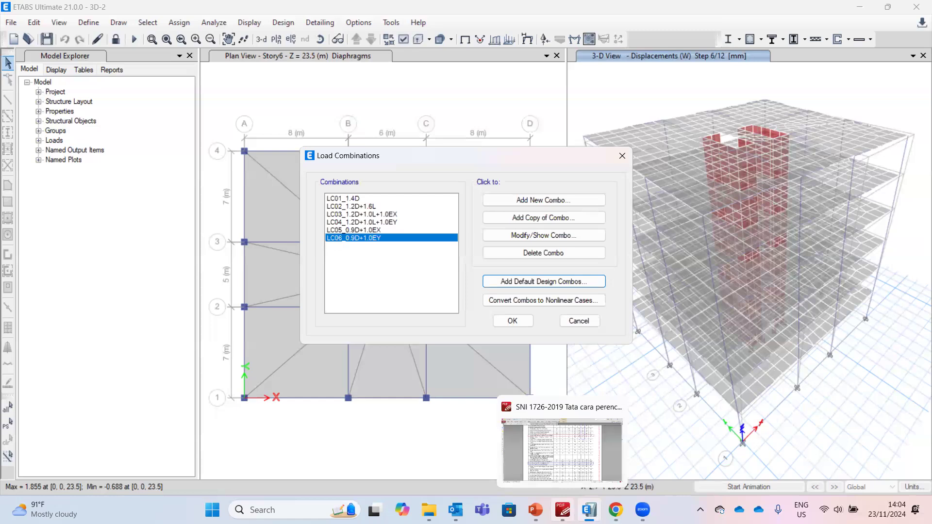
{"action": "left_click", "coordinate": [562, 449]}
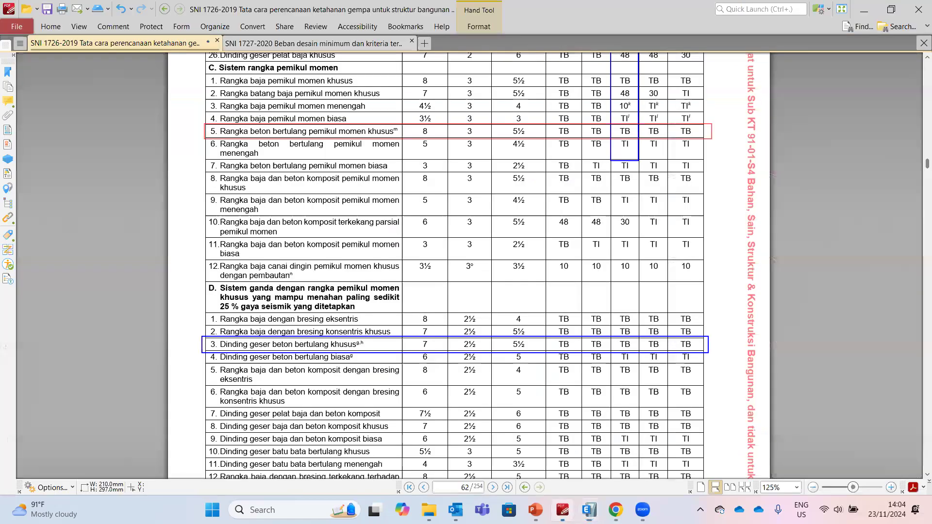
{"action": "left_click", "coordinate": [326, 43]}
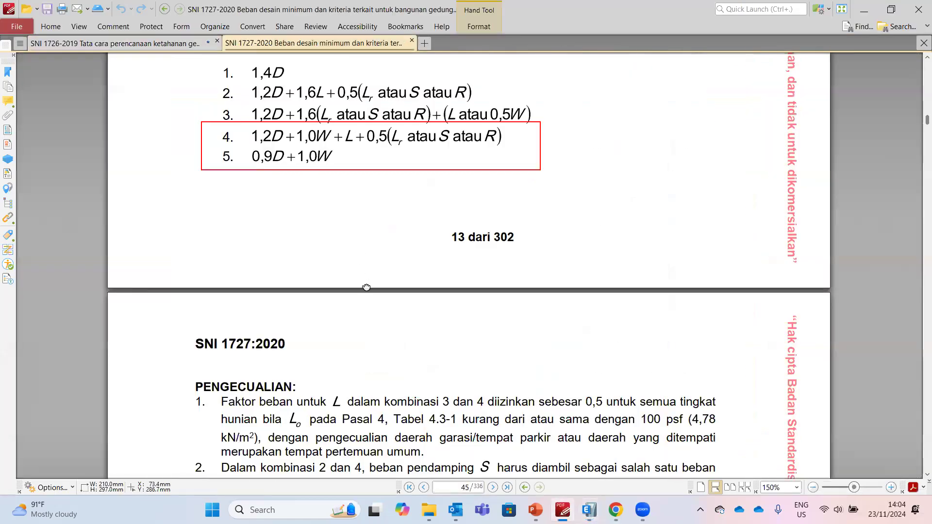
{"action": "scroll", "coordinate": [255, 170], "scroll_direction": "up", "scroll_amount": 2}
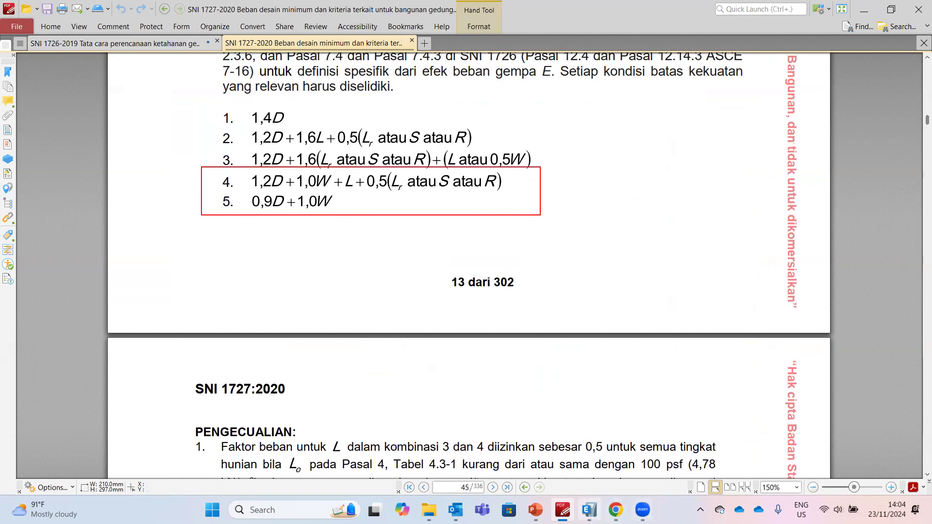
{"action": "left_click", "coordinate": [589, 510]}
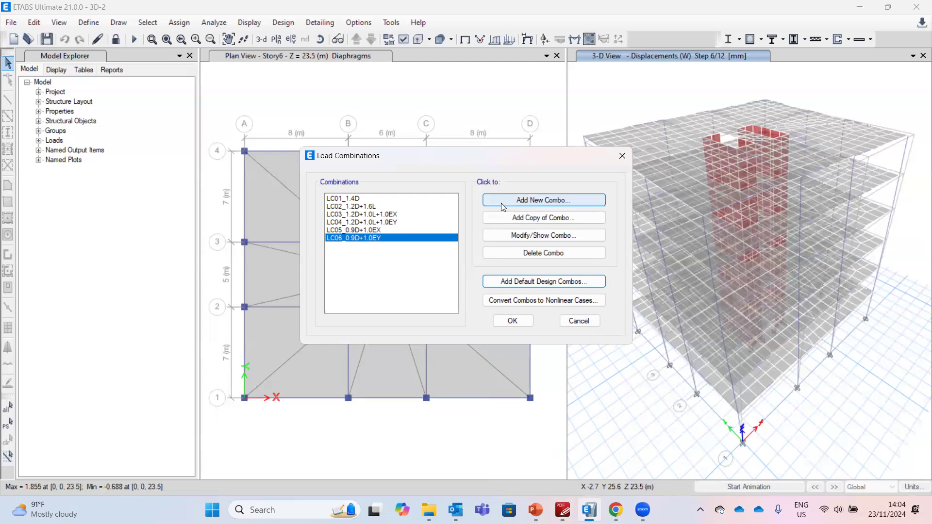
Copy LC03 as a new combination named LC07_1.2D+1.0L+1.0W
{"action": "left_click", "coordinate": [519, 201]}
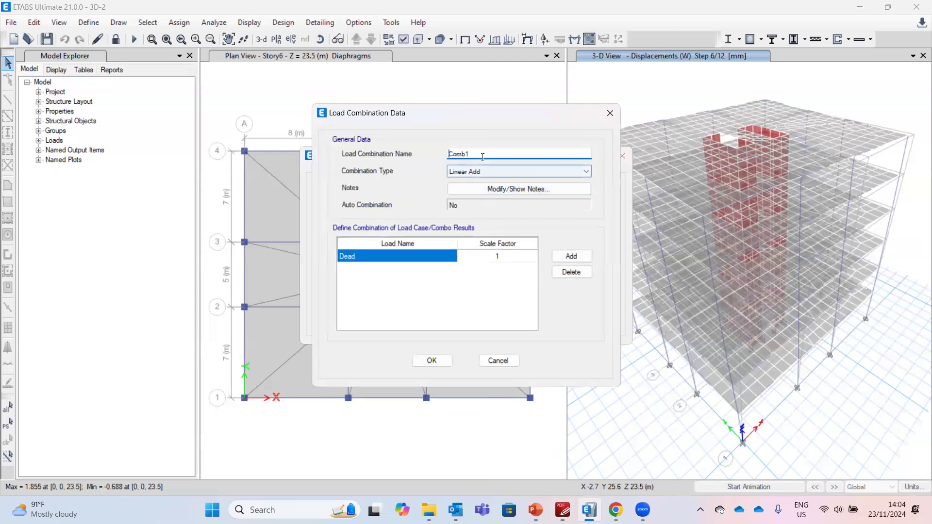
{"action": "left_click", "coordinate": [494, 358]}
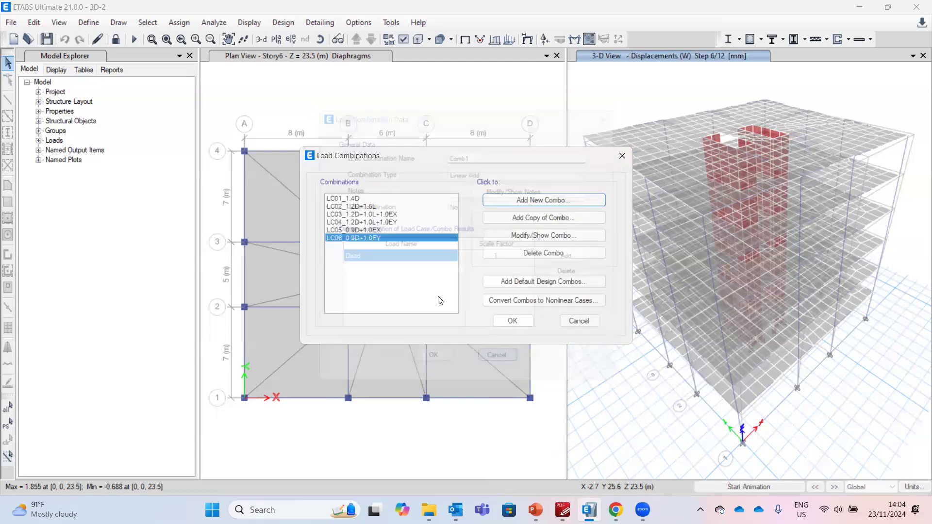
{"action": "left_click", "coordinate": [396, 215]}
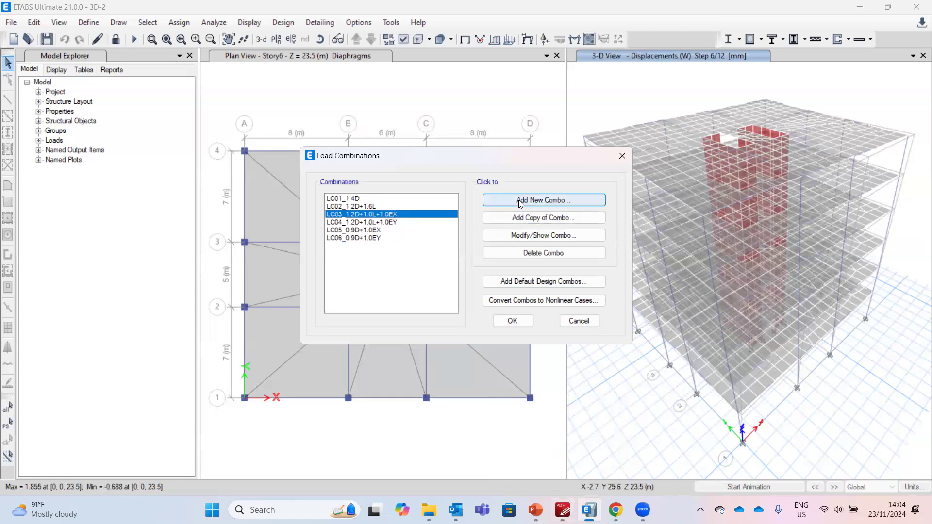
{"action": "left_click", "coordinate": [524, 219]}
{"action": "left_click", "coordinate": [465, 154]}
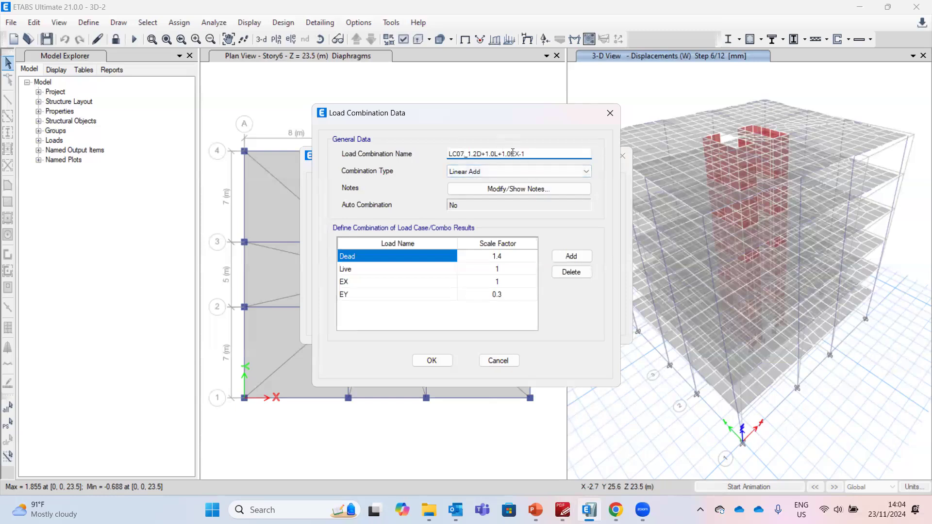
{"action": "left_click_drag", "start_coordinate": [512, 153], "coordinate": [540, 151]}
{"action": "type", "text": "W"}
Set LC07's cases to Dead 1.2, Live 1 and W 1, removing the seismic cases, and save it
{"action": "left_click", "coordinate": [420, 282]}
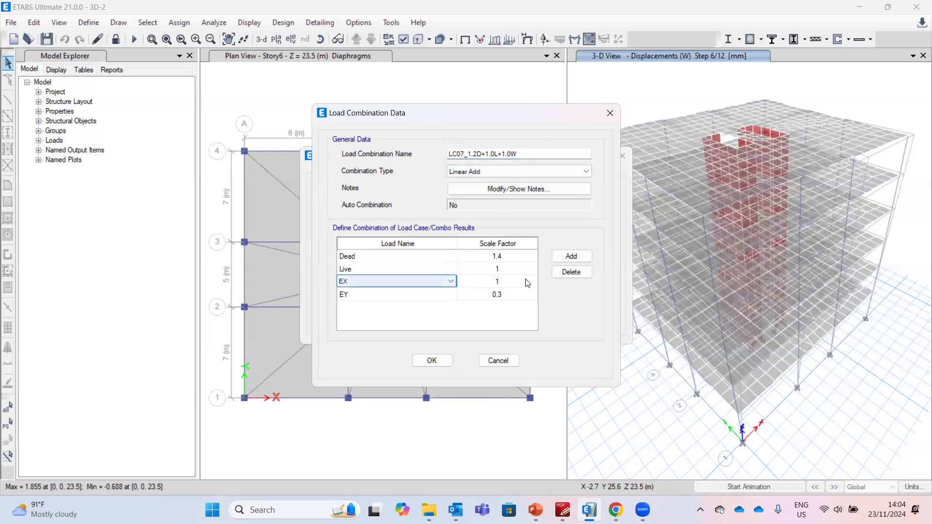
{"action": "left_click", "coordinate": [562, 272]}
{"action": "left_click", "coordinate": [562, 272]}
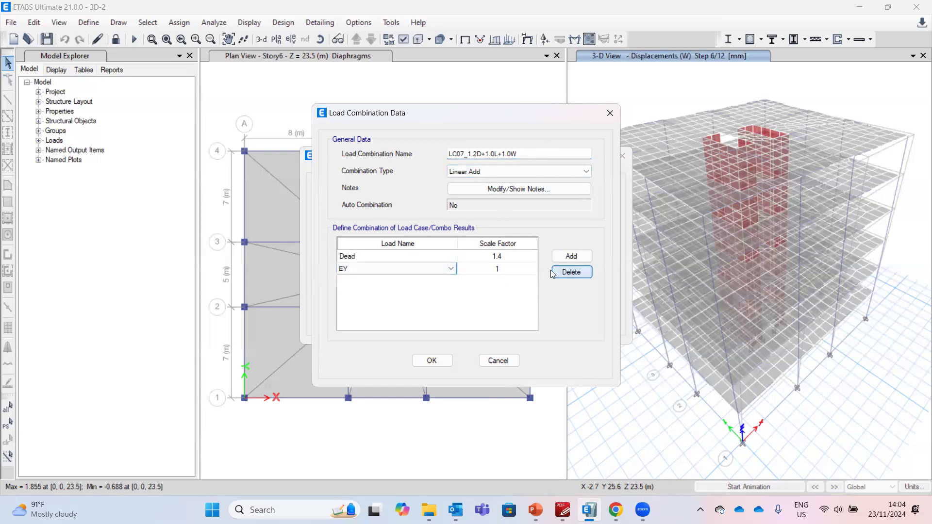
{"action": "left_click", "coordinate": [571, 256]}
{"action": "left_click", "coordinate": [502, 257]}
{"action": "left_click", "coordinate": [495, 253]}
{"action": "left_click", "coordinate": [419, 281]}
{"action": "left_click", "coordinate": [417, 280]}
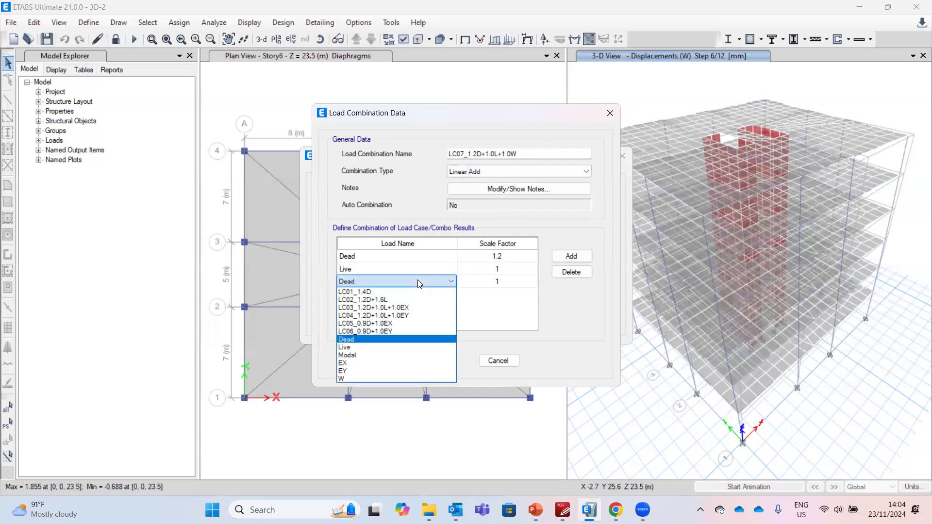
{"action": "left_click", "coordinate": [403, 378]}
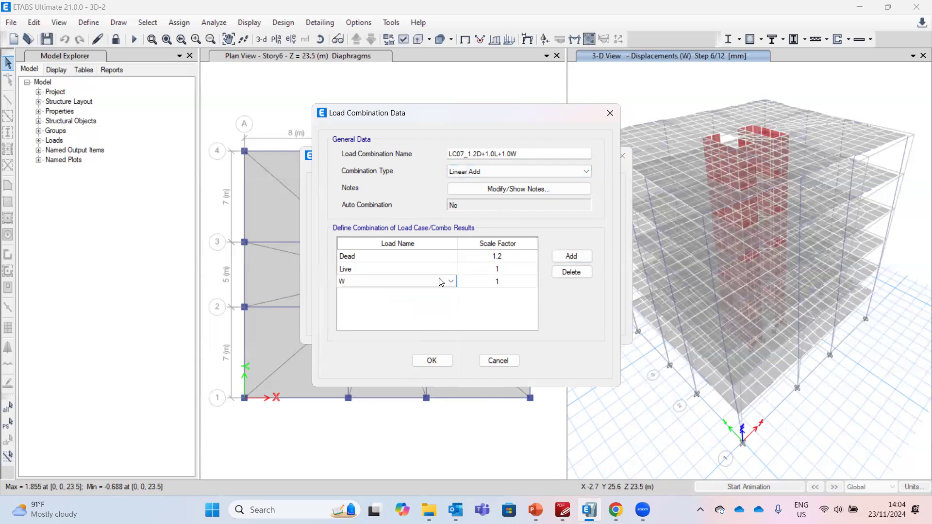
{"action": "left_click", "coordinate": [432, 360]}
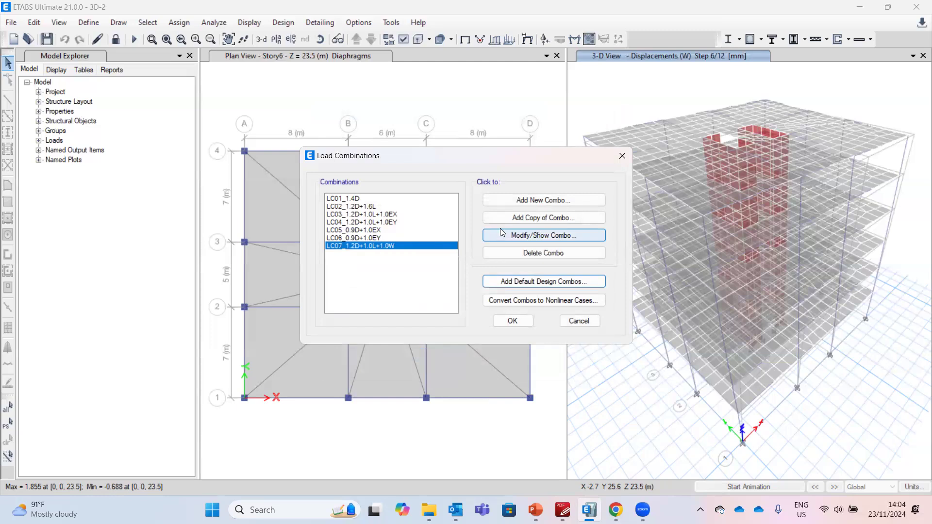
Copy LC07 as LC08_0.9D+1.0W with Dead 0.9 and W 1, removing Live, and close the combinations list
{"action": "left_click", "coordinate": [516, 217]}
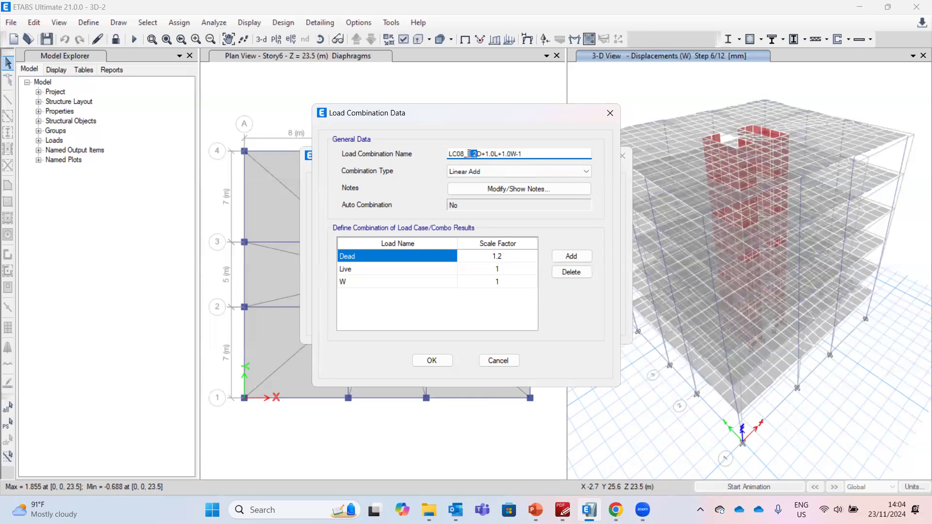
{"action": "type", "text": "0.9"}
{"action": "left_click_drag", "start_coordinate": [486, 153], "coordinate": [495, 154]}
{"action": "key", "text": "BackSpace"}
{"action": "left_click", "coordinate": [489, 274]}
{"action": "left_click", "coordinate": [571, 272]}
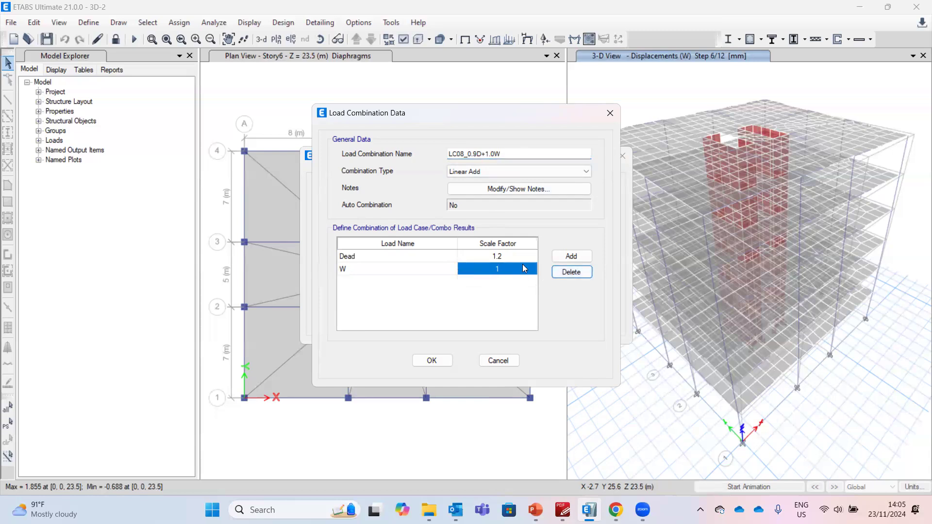
{"action": "left_click", "coordinate": [507, 262]}
{"action": "type", "text": "0"}
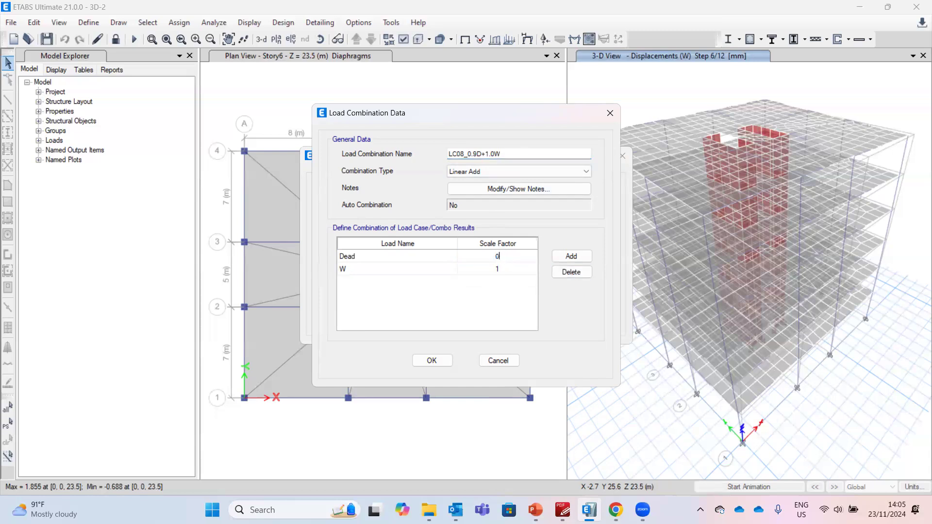
{"action": "type", "text": ".9"}
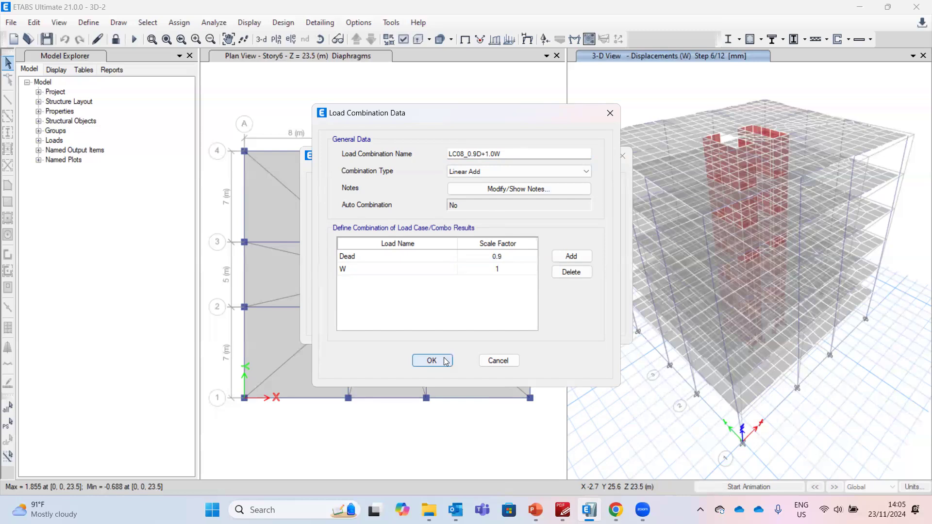
{"action": "left_click", "coordinate": [432, 360]}
{"action": "left_click", "coordinate": [513, 321]}
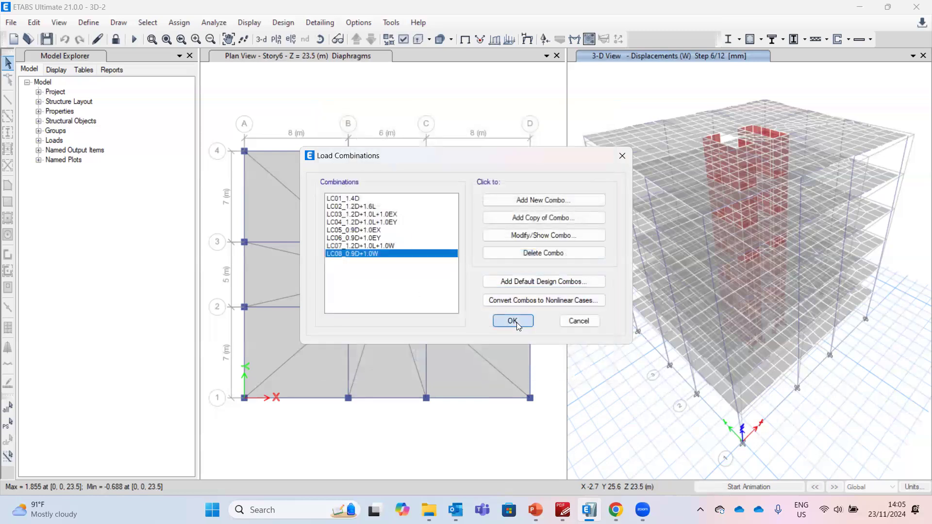
Display the Moment 3-3 frame force diagram for combination LC01_1.4D in the plan view
{"action": "left_click", "coordinate": [413, 106]}
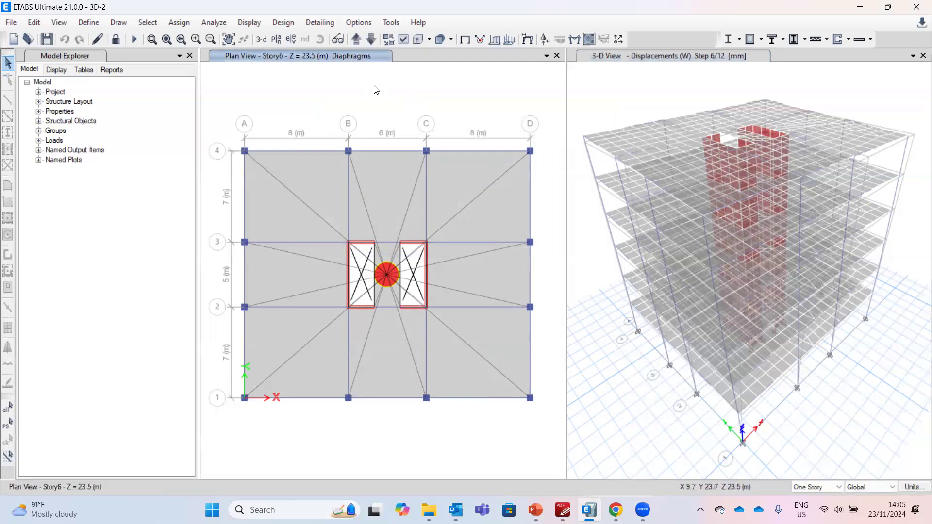
{"action": "left_click", "coordinate": [576, 40]}
{"action": "left_click", "coordinate": [440, 138]}
{"action": "left_click", "coordinate": [441, 154]}
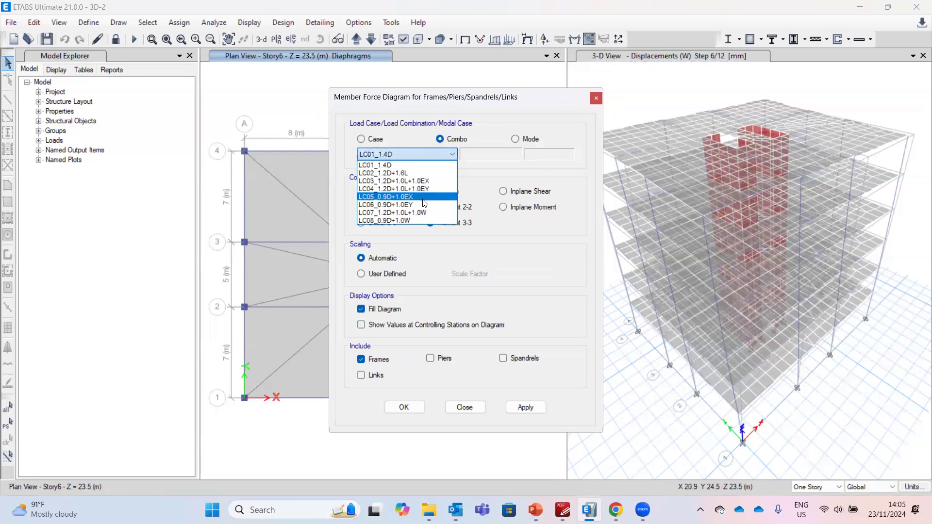
{"action": "left_click", "coordinate": [489, 176]}
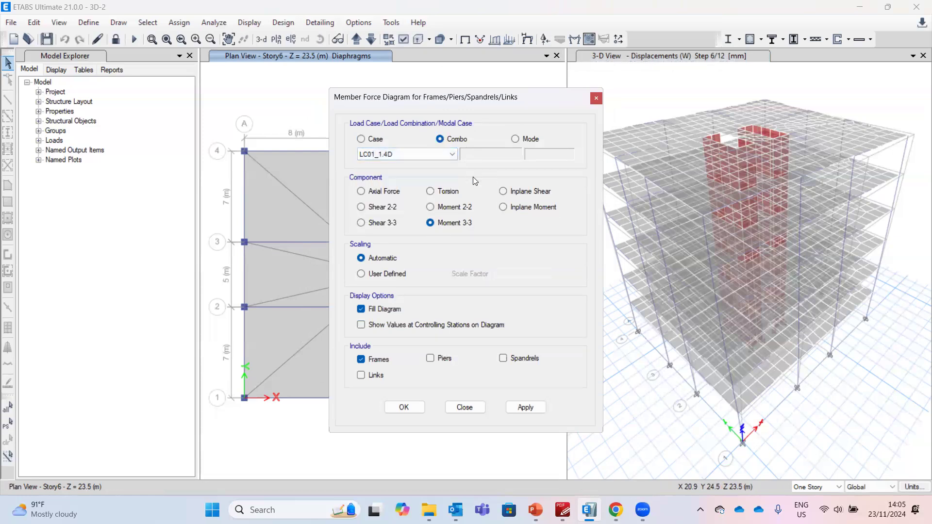
{"action": "left_click", "coordinate": [405, 408]}
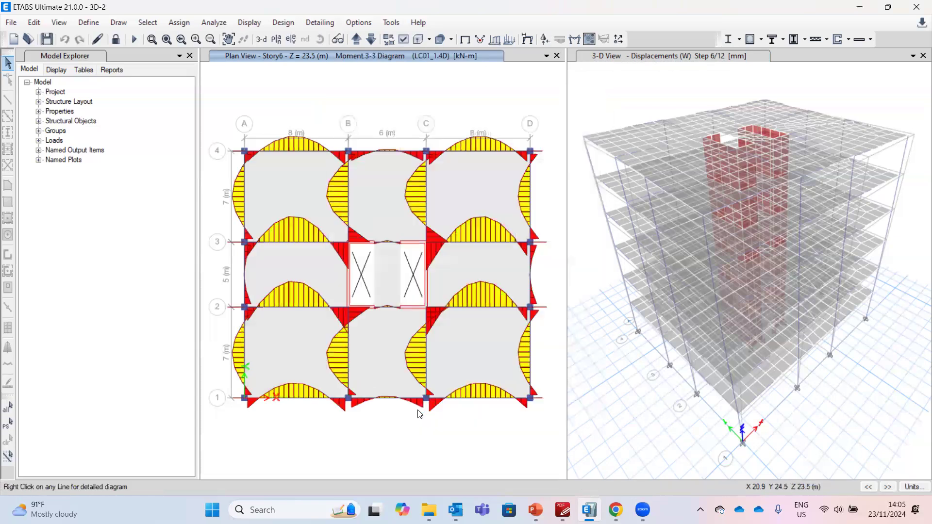
Add a new load combination named ENV with the Envelope combination type
{"action": "mouse_move", "coordinate": [299, 310]}
{"action": "left_click", "coordinate": [78, 24]}
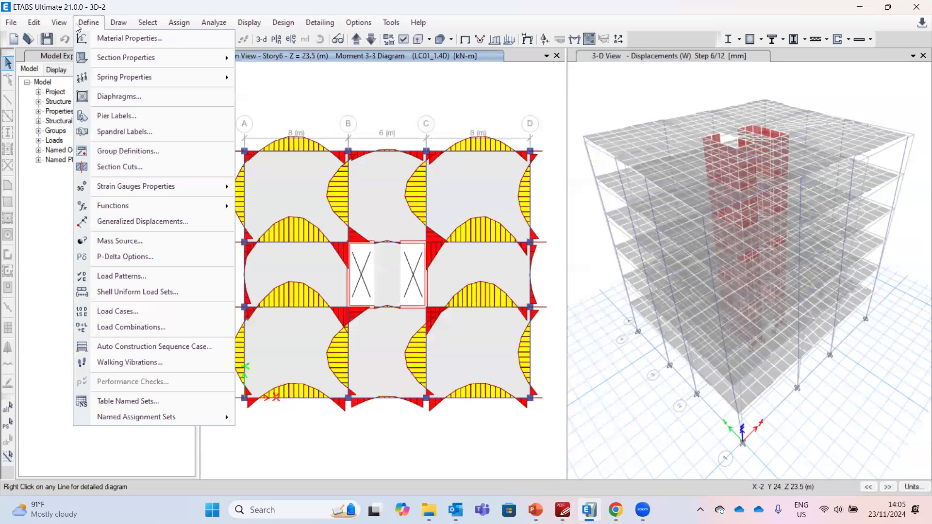
{"action": "left_click", "coordinate": [135, 325]}
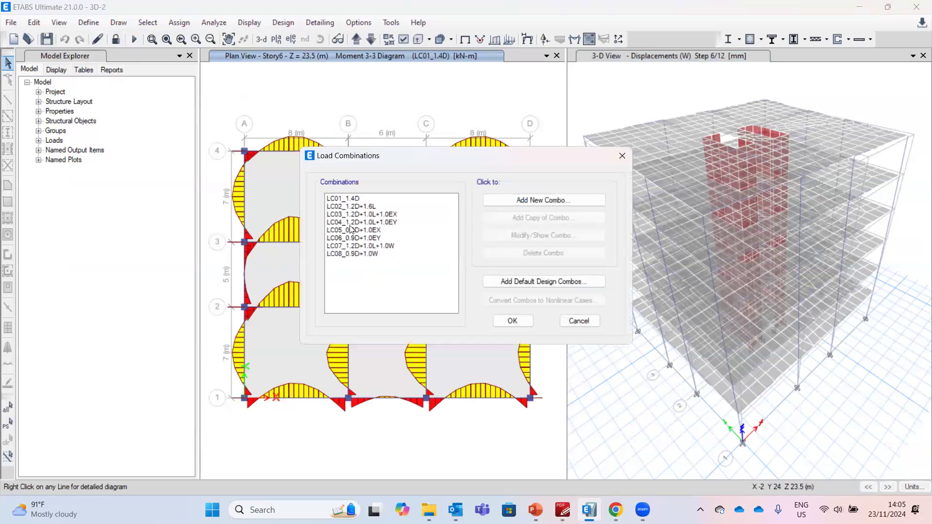
{"action": "left_click", "coordinate": [573, 199]}
{"action": "double_click", "coordinate": [483, 154]}
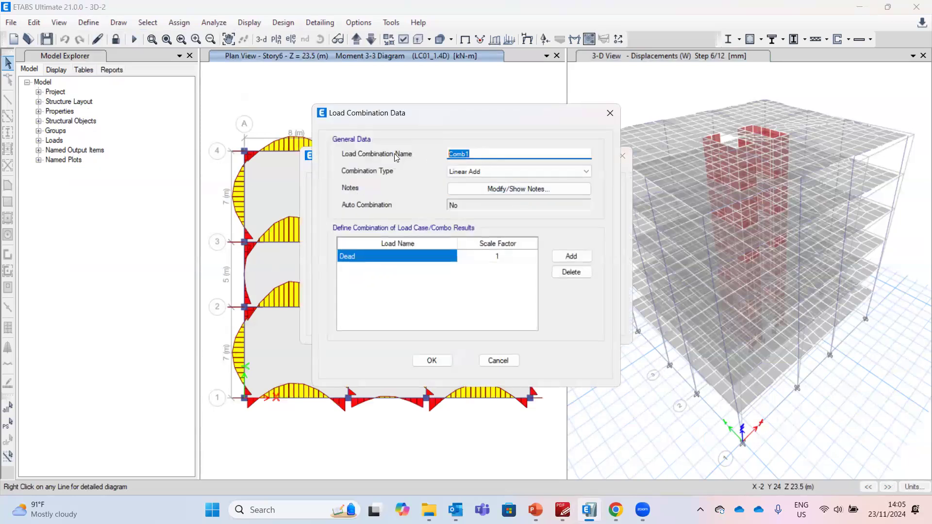
{"action": "type", "text": "ENG"}
{"action": "left_click", "coordinate": [485, 171]}
{"action": "left_click", "coordinate": [474, 188]}
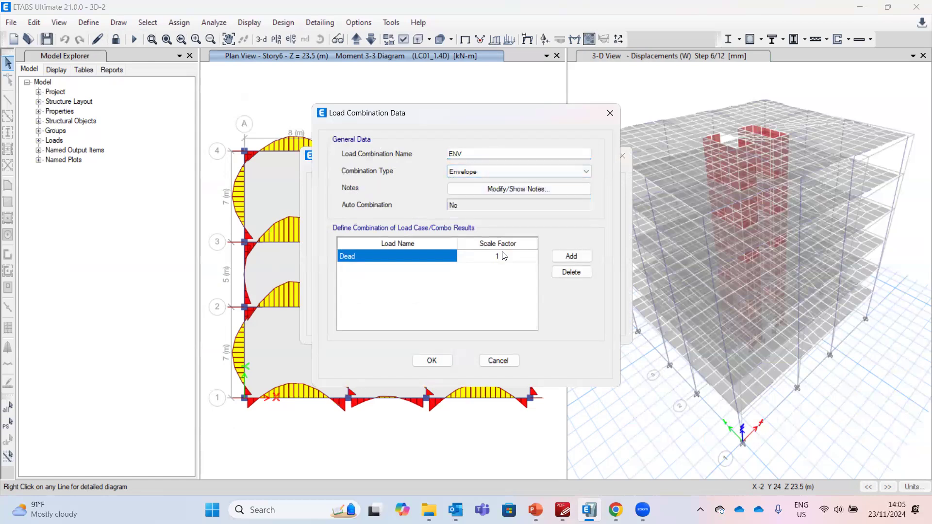
Add combinations LC01 through LC04 to ENV, each with scale factor 1
{"action": "left_click", "coordinate": [451, 261]}
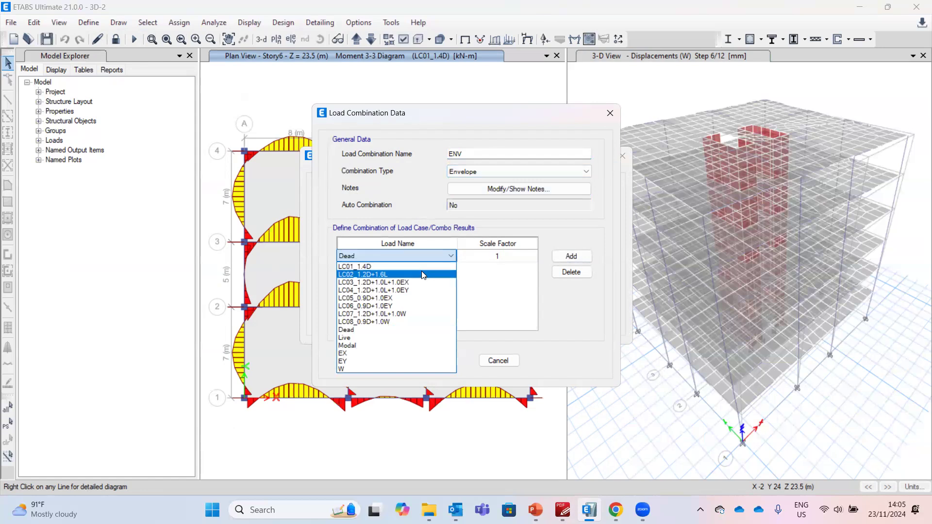
{"action": "left_click", "coordinate": [427, 275]}
{"action": "left_click", "coordinate": [563, 257]}
{"action": "left_click", "coordinate": [427, 269]}
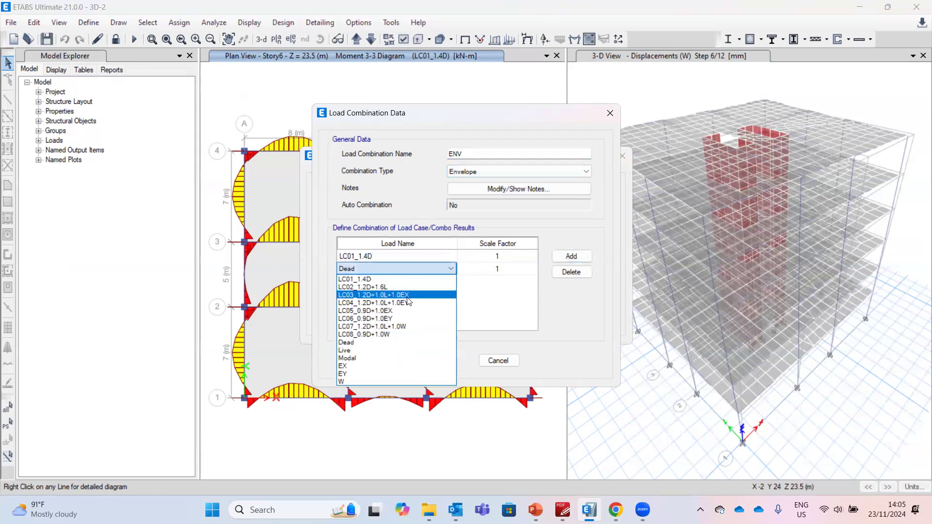
{"action": "left_click", "coordinate": [412, 290]}
{"action": "left_click", "coordinate": [571, 256]}
{"action": "left_click", "coordinate": [427, 282]}
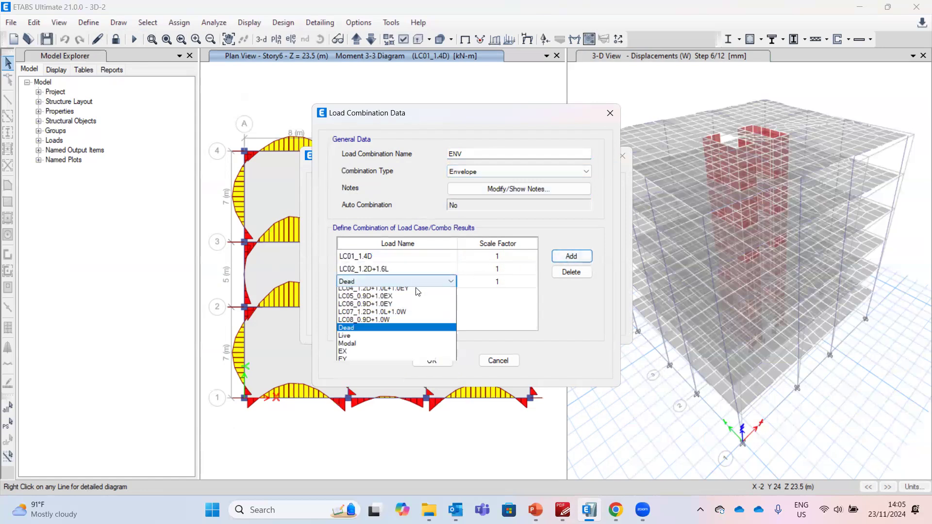
{"action": "left_click", "coordinate": [415, 308]}
{"action": "left_click", "coordinate": [571, 256]}
{"action": "left_click", "coordinate": [427, 294]}
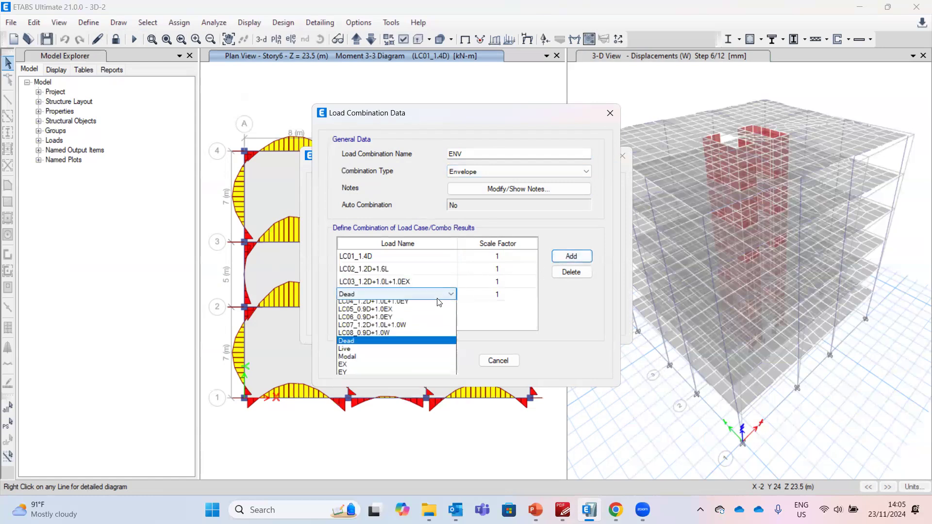
{"action": "left_click", "coordinate": [409, 323]}
{"action": "left_click", "coordinate": [571, 256]}
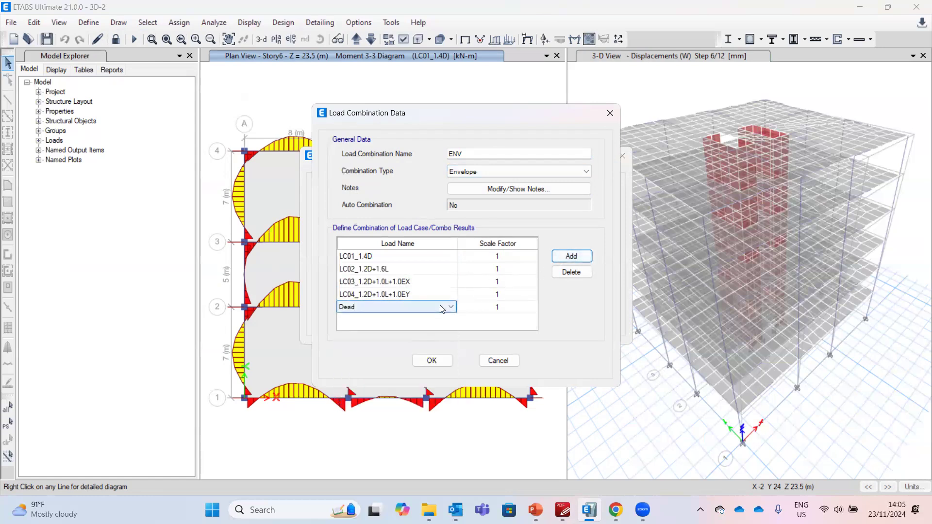
Add combinations LC05 through LC08 to ENV with scale factor 1 and save the combination
{"action": "left_click", "coordinate": [440, 307]}
{"action": "left_click", "coordinate": [406, 349]}
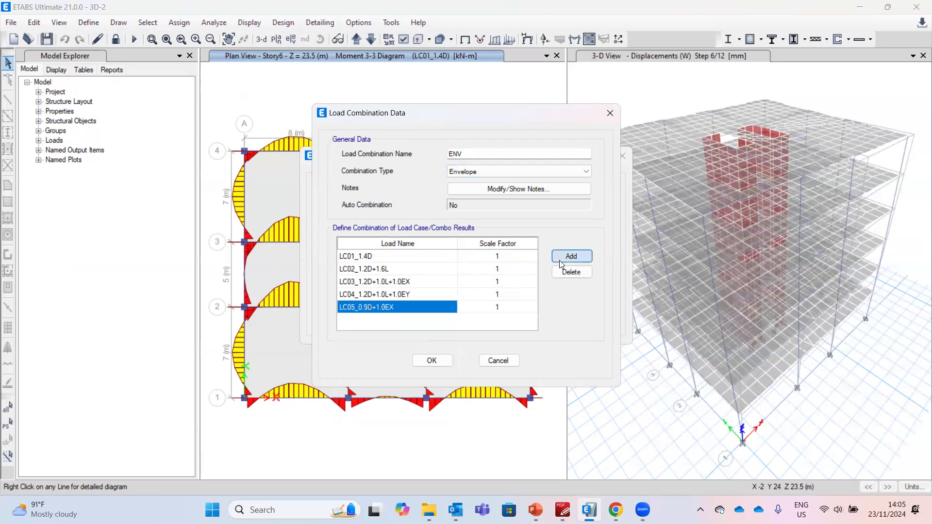
{"action": "left_click", "coordinate": [559, 259]}
{"action": "left_click", "coordinate": [443, 320]}
{"action": "left_click", "coordinate": [408, 367]}
{"action": "left_click", "coordinate": [570, 256]}
{"action": "left_click", "coordinate": [443, 319]}
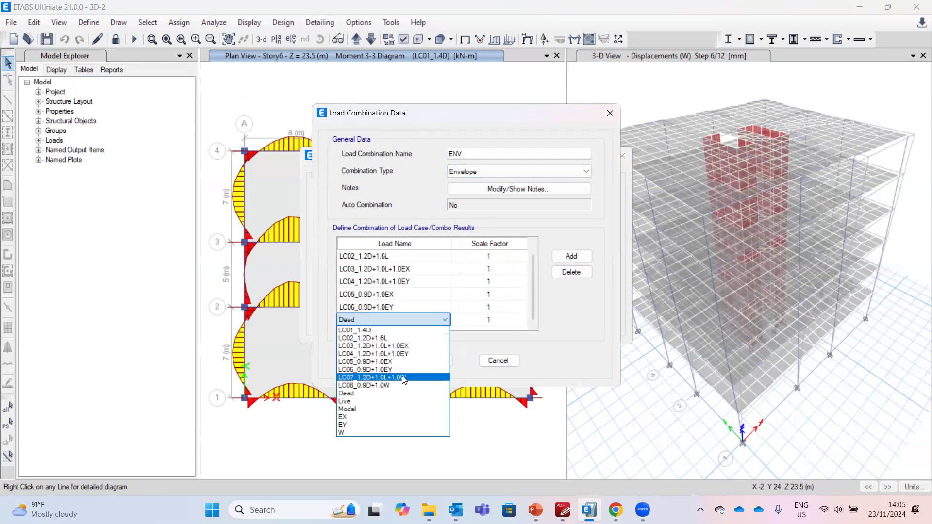
{"action": "left_click", "coordinate": [403, 377]}
{"action": "left_click", "coordinate": [559, 258]}
{"action": "left_click", "coordinate": [443, 320]}
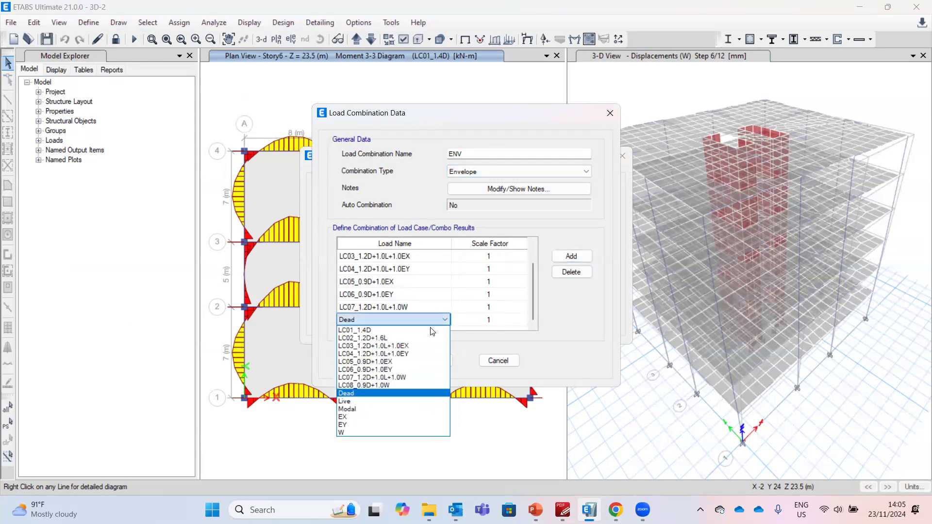
{"action": "left_click", "coordinate": [393, 385]}
{"action": "left_click", "coordinate": [432, 359]}
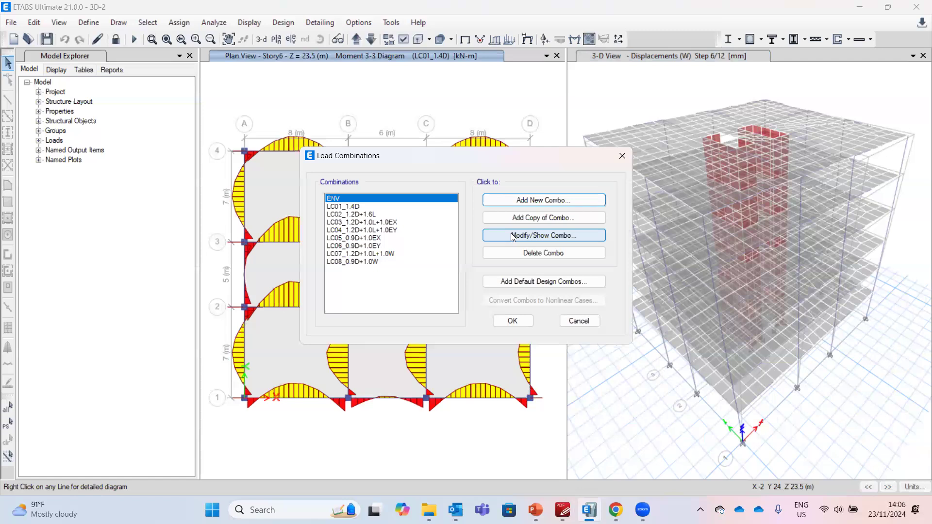
Reopen ENV, set its combination type to Envelope again, and close the load combinations list
{"action": "left_click", "coordinate": [512, 237]}
{"action": "left_click", "coordinate": [476, 171]}
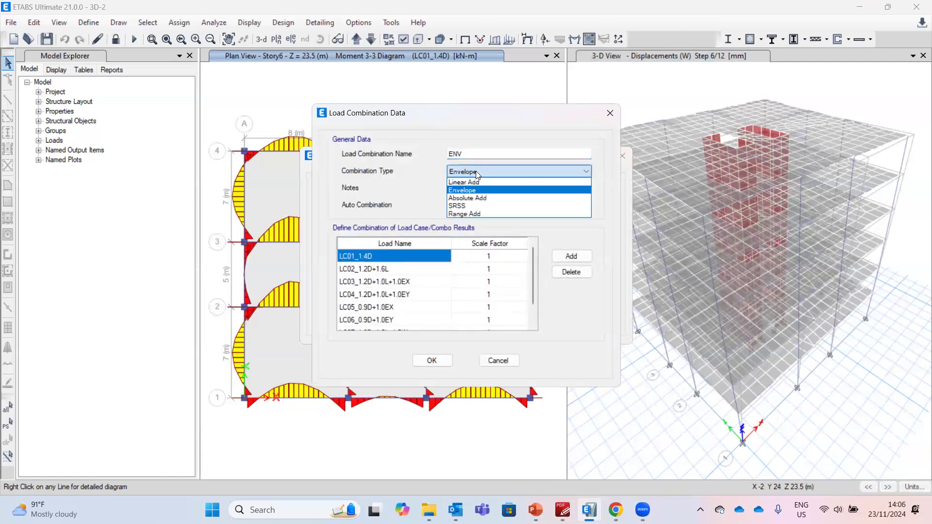
{"action": "left_click", "coordinate": [466, 190]}
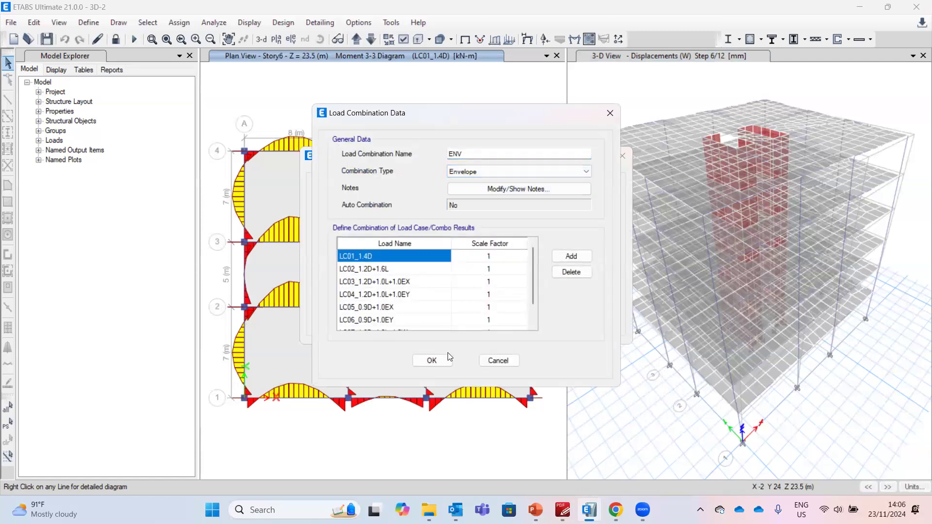
{"action": "left_click", "coordinate": [432, 360]}
{"action": "left_click", "coordinate": [504, 318]}
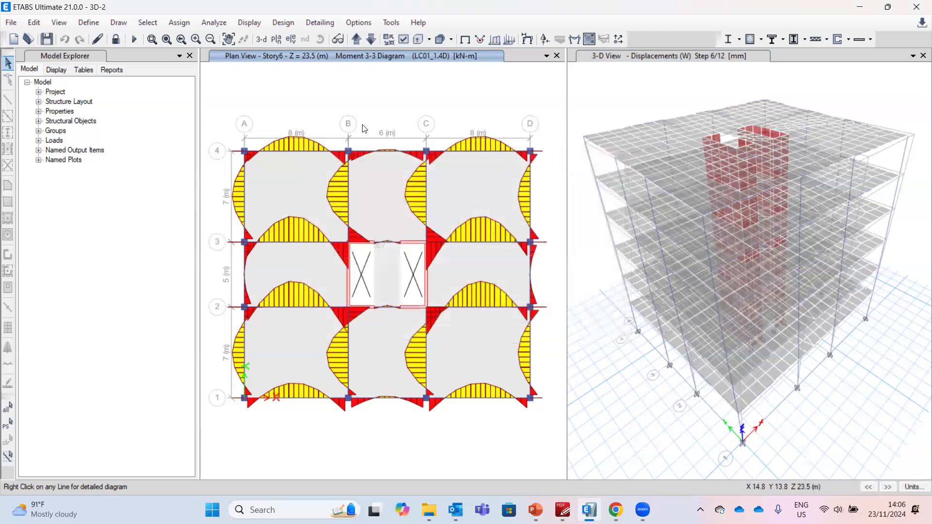
Display the Moment 3-3 frame force diagram for the ENV combination in the plan view
{"action": "left_click", "coordinate": [572, 40]}
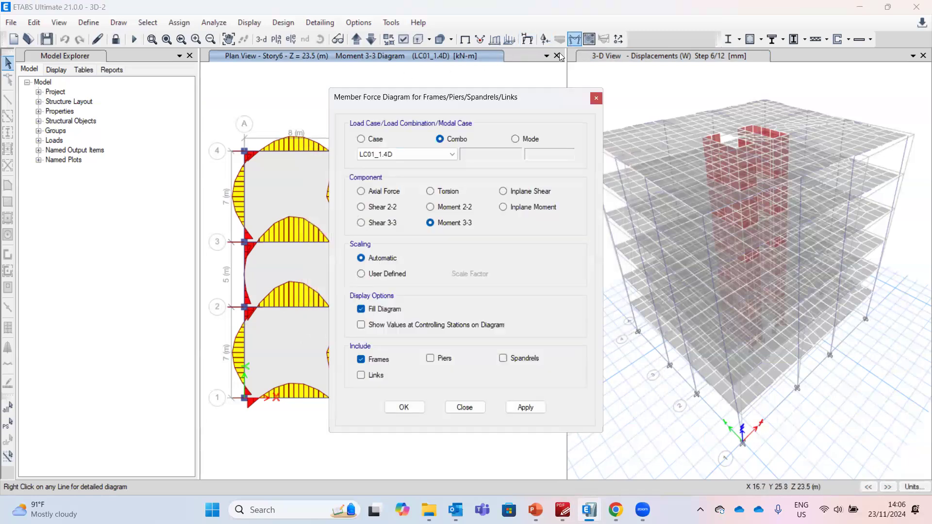
{"action": "left_click", "coordinate": [452, 154]}
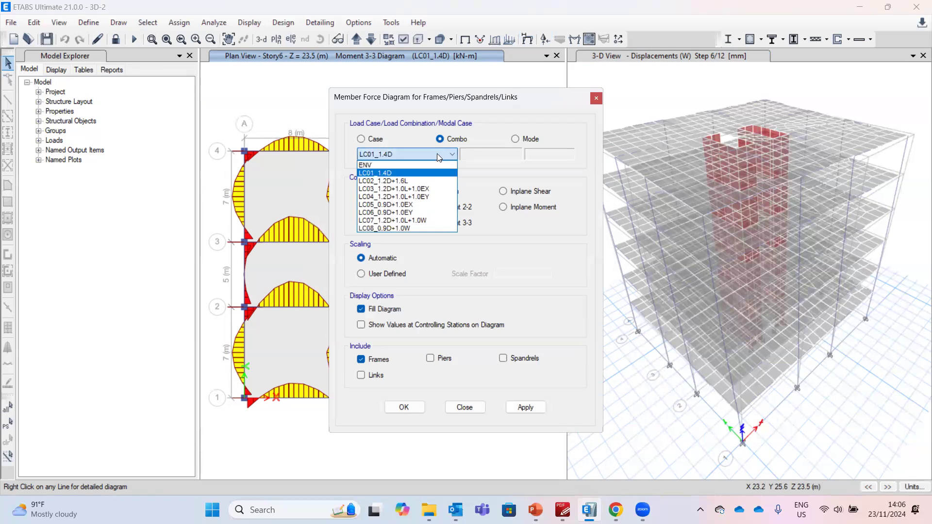
{"action": "left_click", "coordinate": [437, 162]}
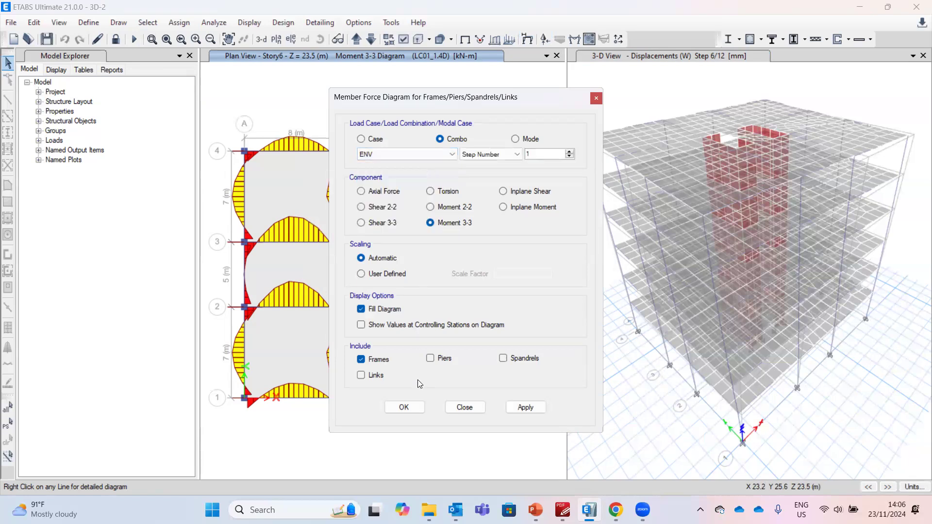
{"action": "left_click", "coordinate": [404, 407]}
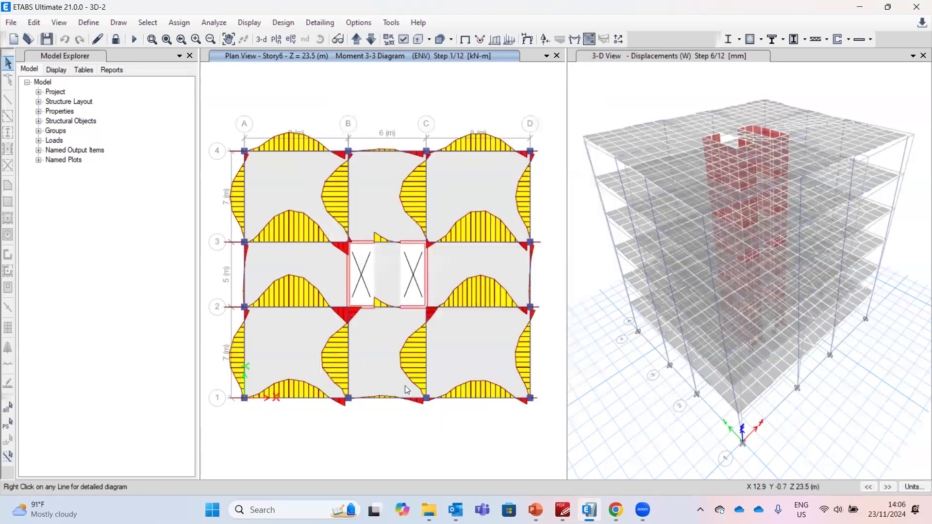
Open the detailed diagram for beam B16 on Story6 and show ENV's Max and Min results
{"action": "right_click", "coordinate": [302, 304]}
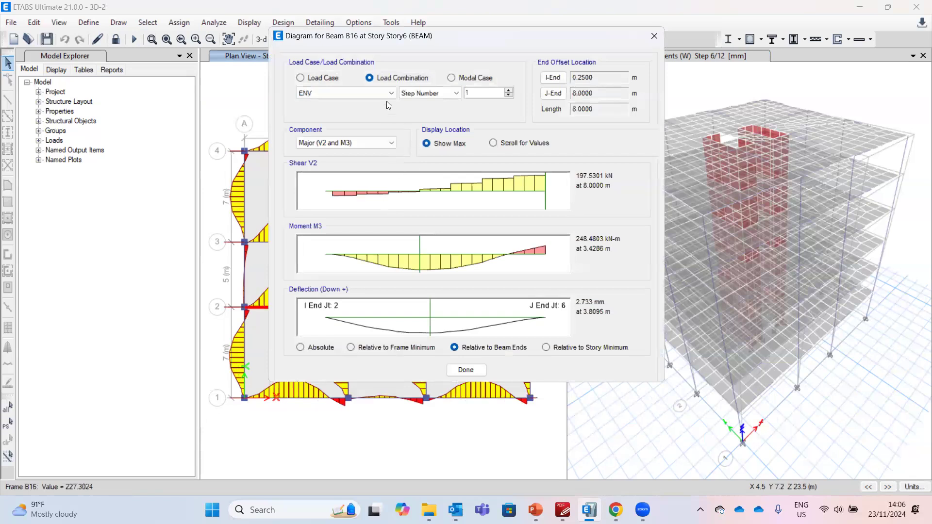
{"action": "left_click", "coordinate": [417, 95]}
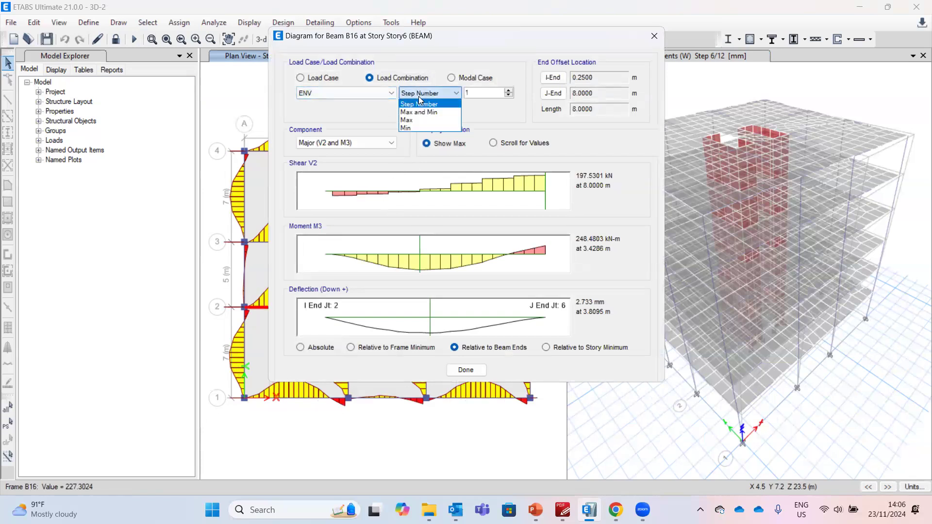
{"action": "left_click", "coordinate": [421, 113]}
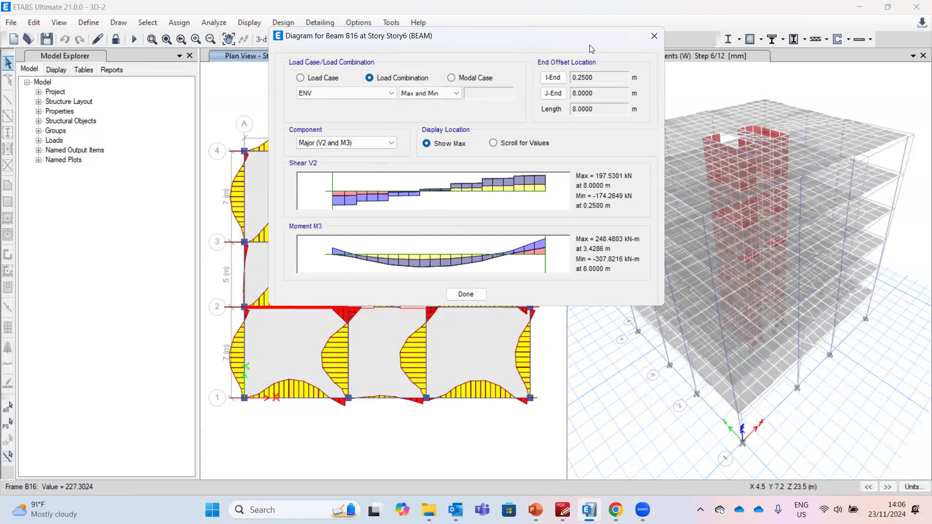
{"action": "left_click", "coordinate": [654, 37]}
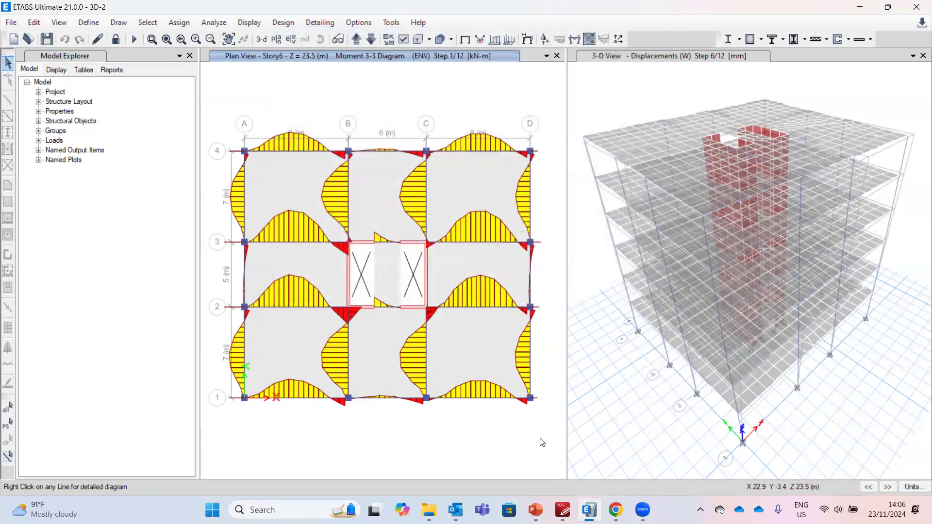